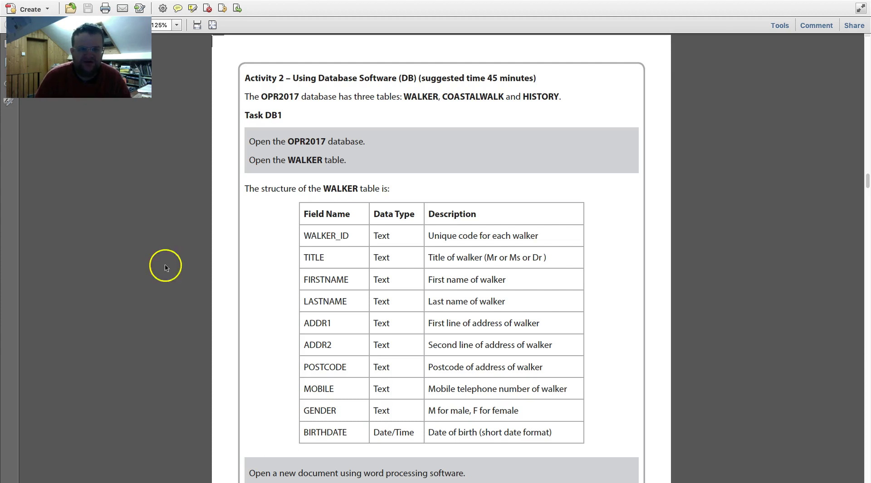
# Read the Task DB1 instructions and the WALKER table field structure on the Acrobat task sheet.
pyautogui.hotkey('ctrl', 'Left')
pyautogui.hotkey('ctrl', 'Right')
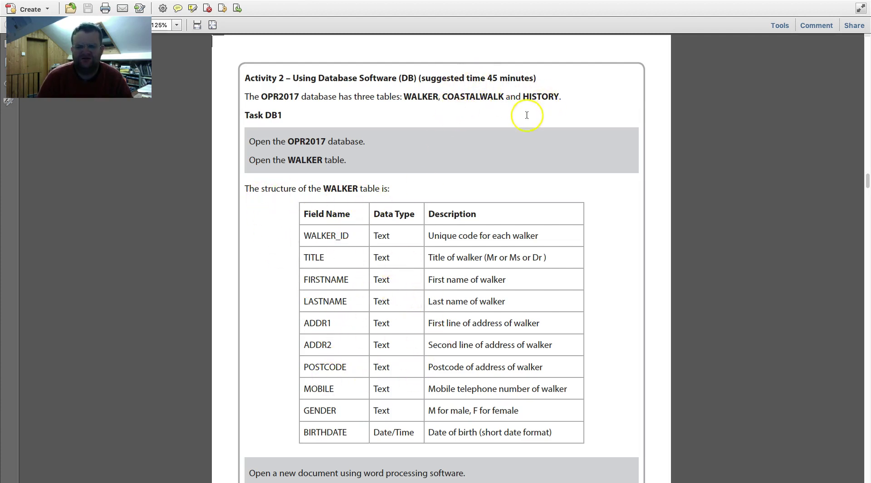
pyautogui.scroll(-3, 465, 149)
pyautogui.scroll(2, 465, 146)
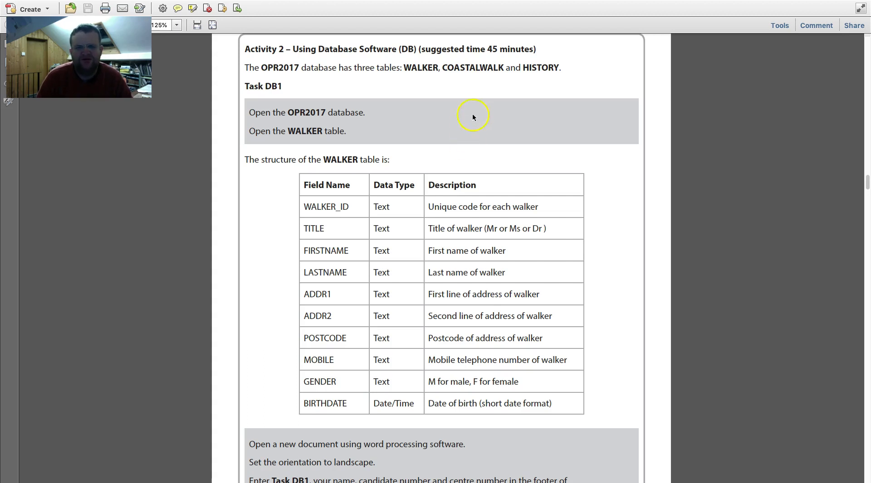
# Bring FileMaker Pro Advanced forward and start a new empty database.
pyautogui.hotkey('ctrl', 'Left')
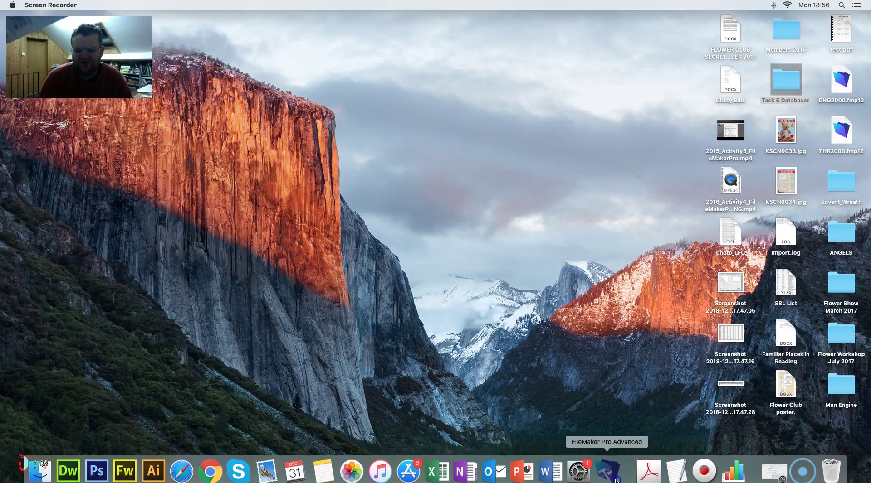
pyautogui.click(616, 481)
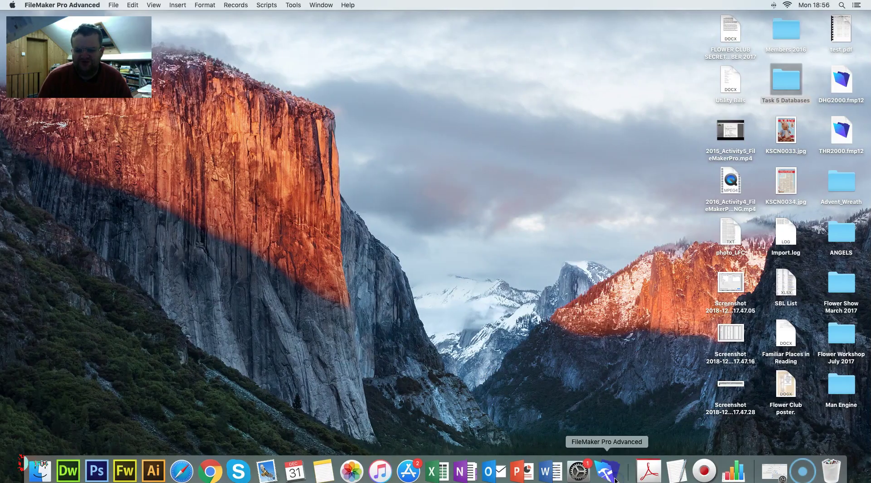
pyautogui.click(113, 5)
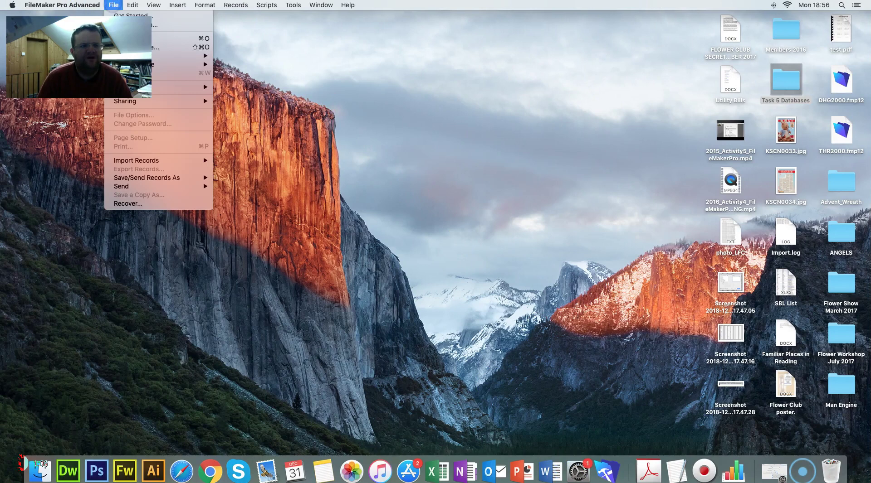
pyautogui.click(274, 90)
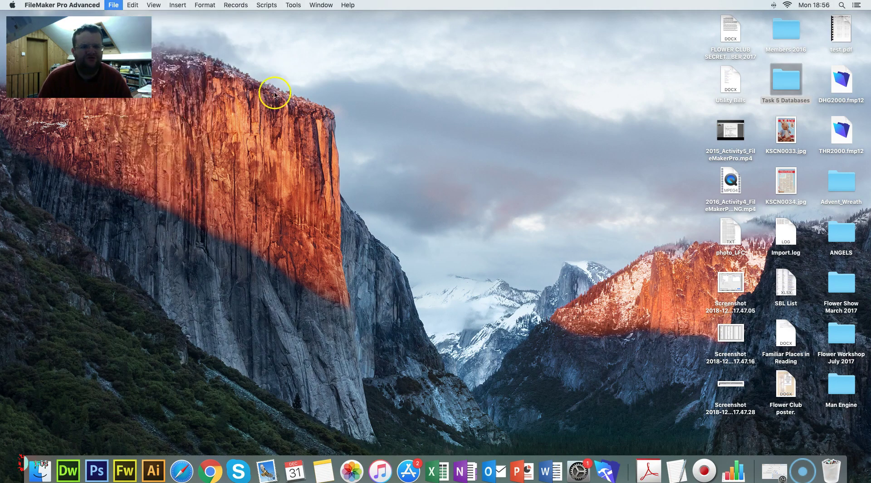
# Name the new database OPR2017 and save it to the Desktop.
pyautogui.hotkey('ctrl', 'Right')
pyautogui.hotkey('ctrl', 'Left')
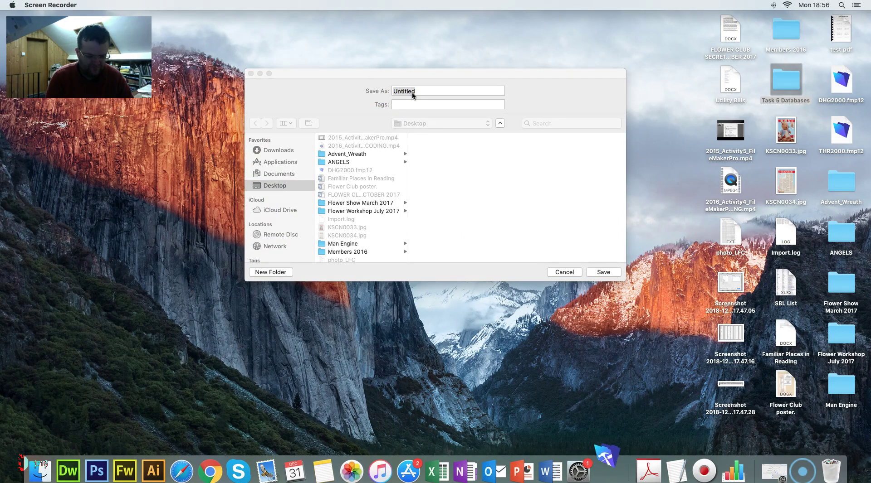
pyautogui.click(418, 91)
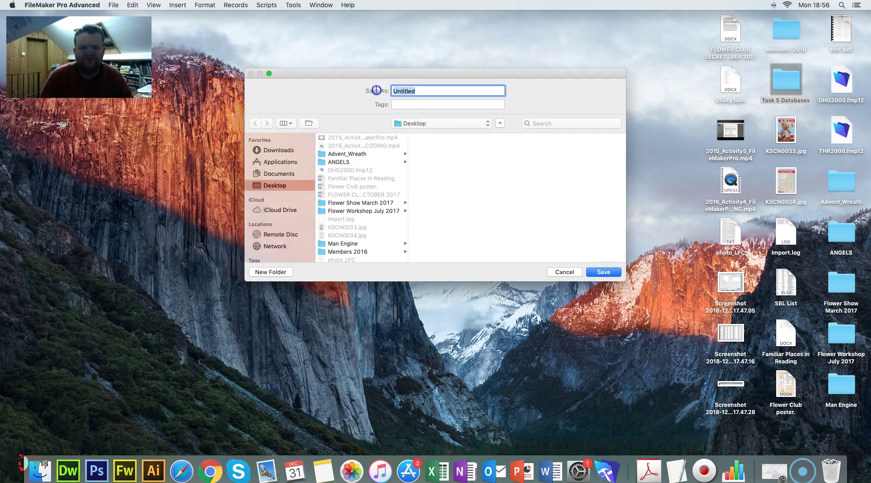
pyautogui.write('OPR2017')
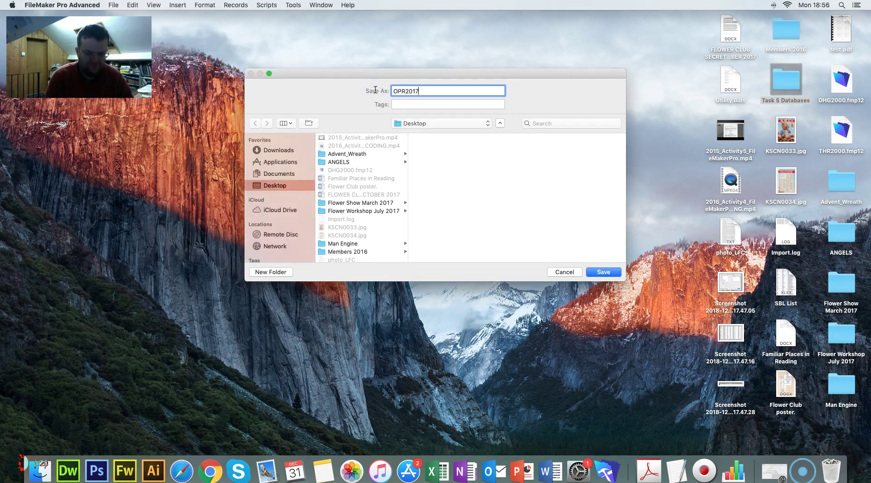
pyautogui.click(607, 272)
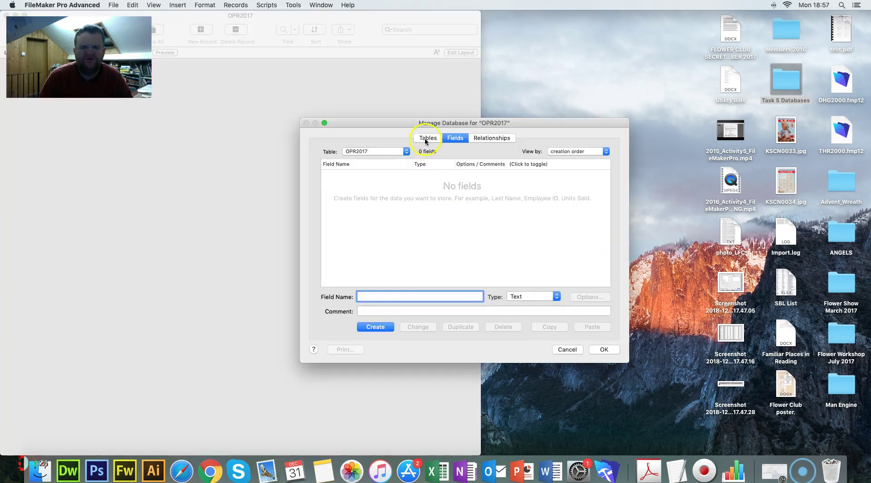
# Delete the default OPR2017 table from the Tables list.
pyautogui.click(426, 139)
pyautogui.click(352, 183)
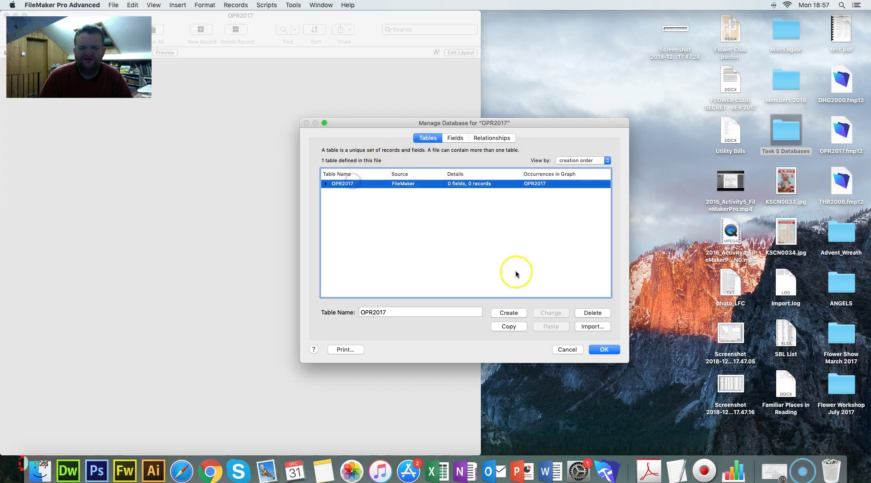
pyautogui.click(592, 313)
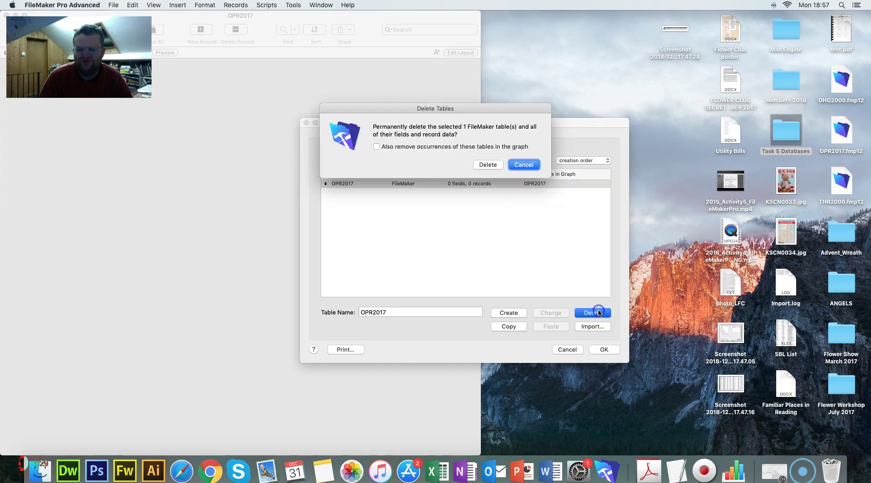
pyautogui.click(488, 164)
# Close Manage Database, keeping the table deletion and applying the changes.
pyautogui.click(114, 5)
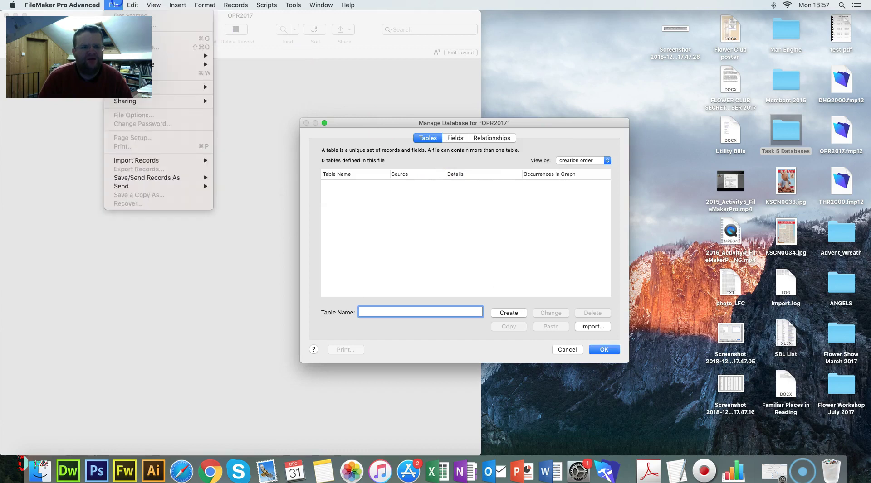
pyautogui.moveTo(185, 160)
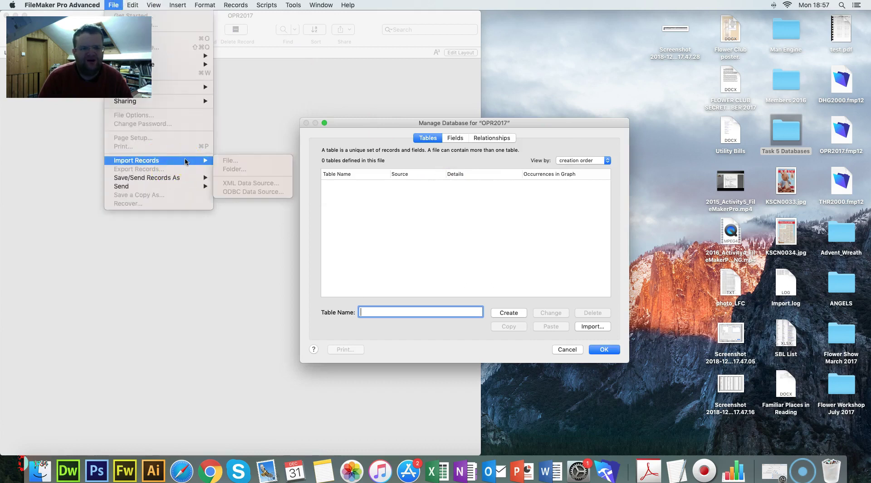
pyautogui.click(388, 226)
pyautogui.click(398, 311)
pyautogui.click(566, 351)
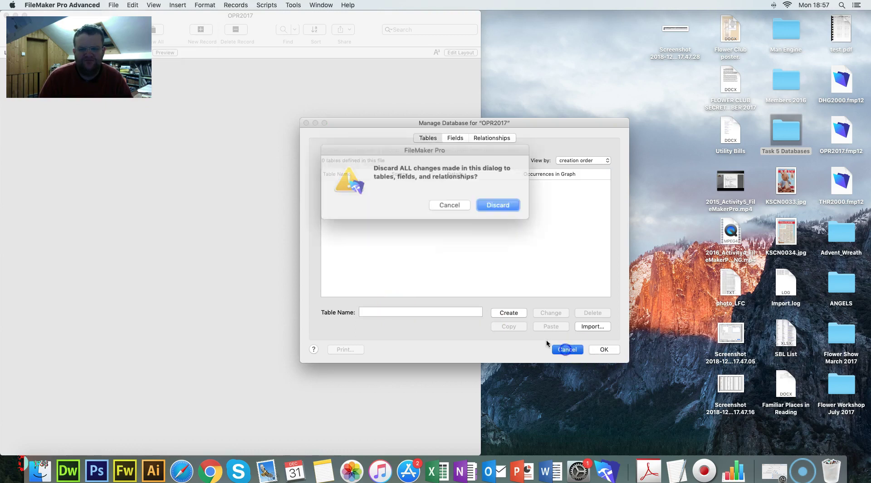
pyautogui.click(448, 203)
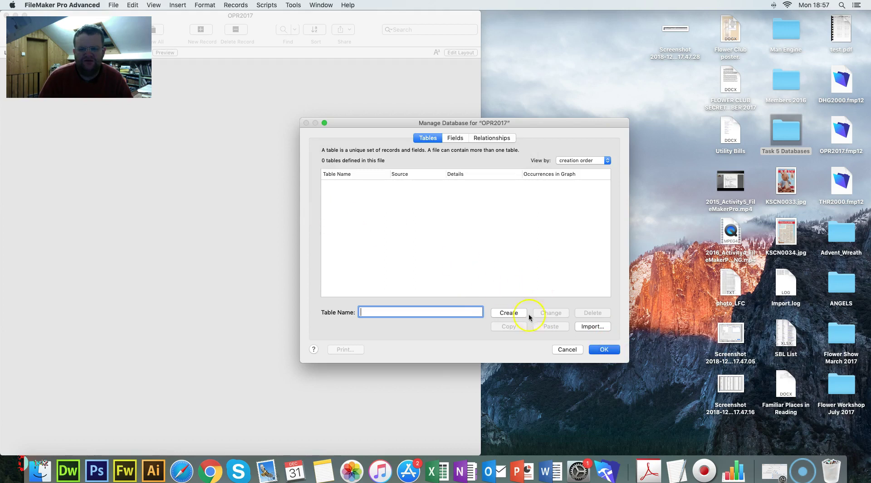
pyautogui.click(607, 353)
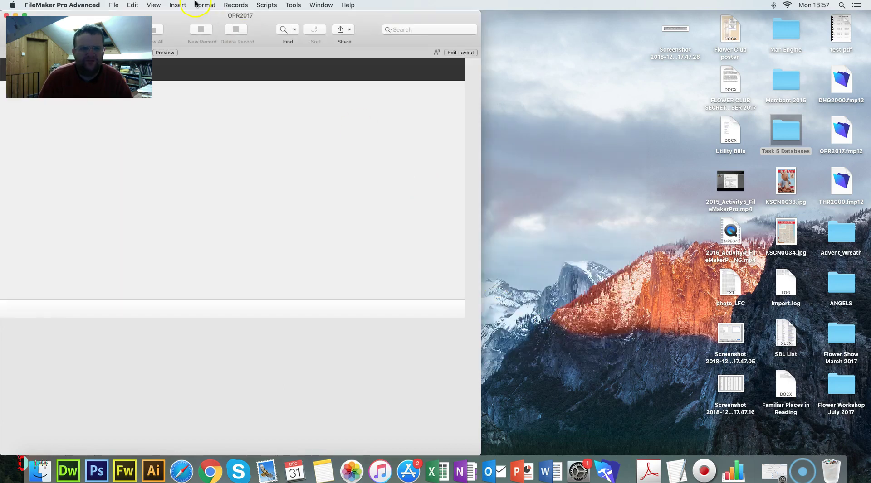
# Begin File > Import Records > File, checking the task sheet for the file to import.
pyautogui.click(113, 4)
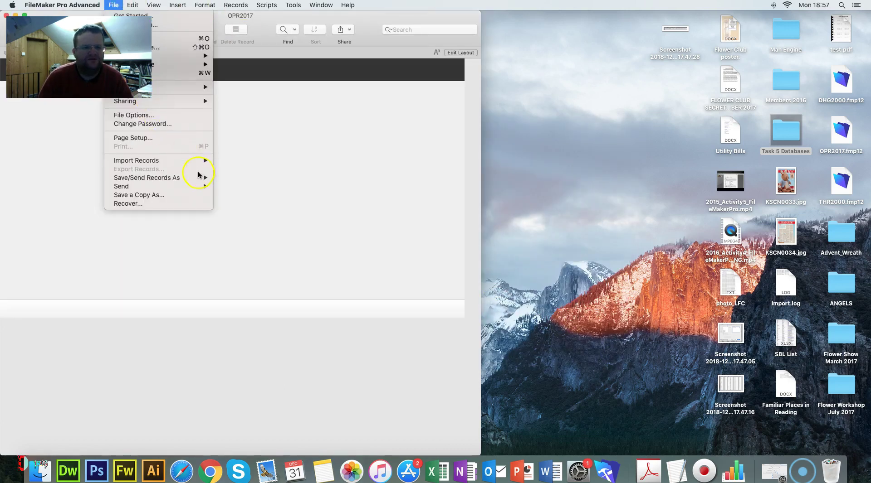
pyautogui.moveTo(200, 161)
pyautogui.click(237, 162)
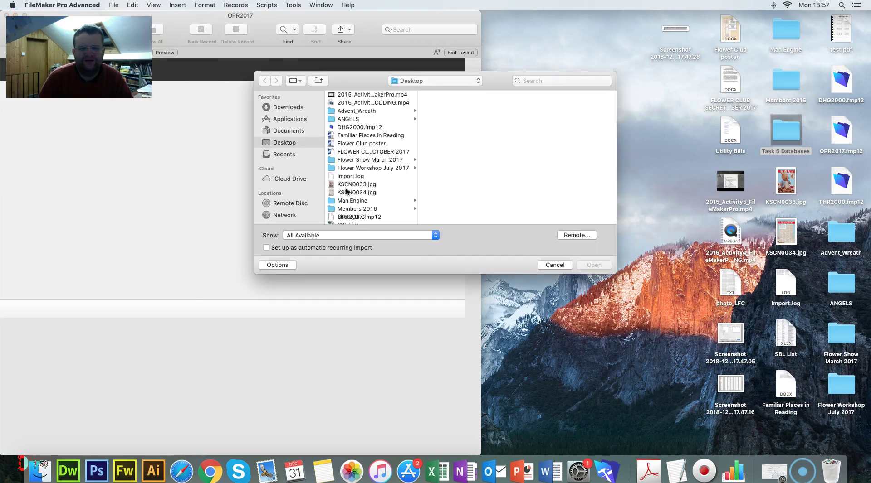
pyautogui.scroll(-5, 369, 190)
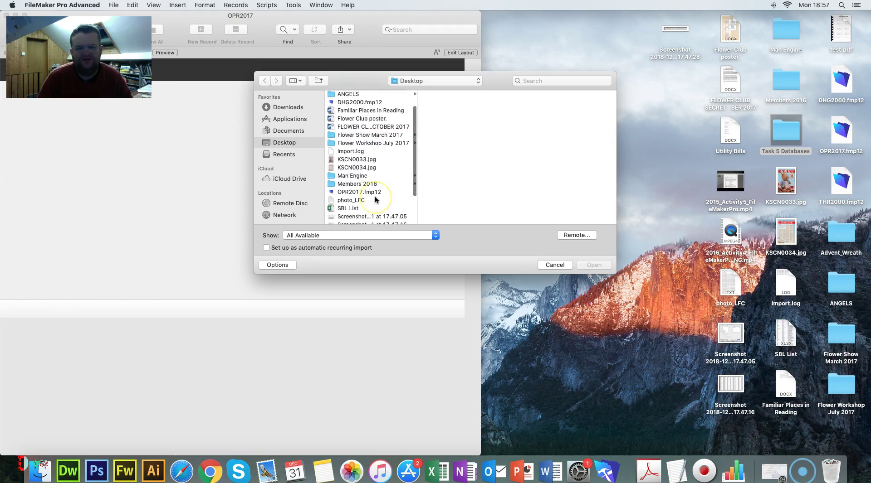
pyautogui.press('super+Tab')
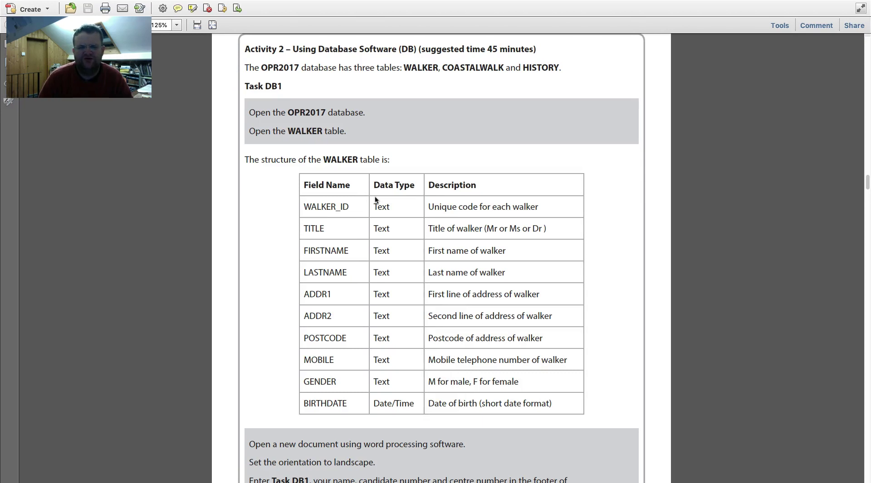
pyautogui.press('super+Tab')
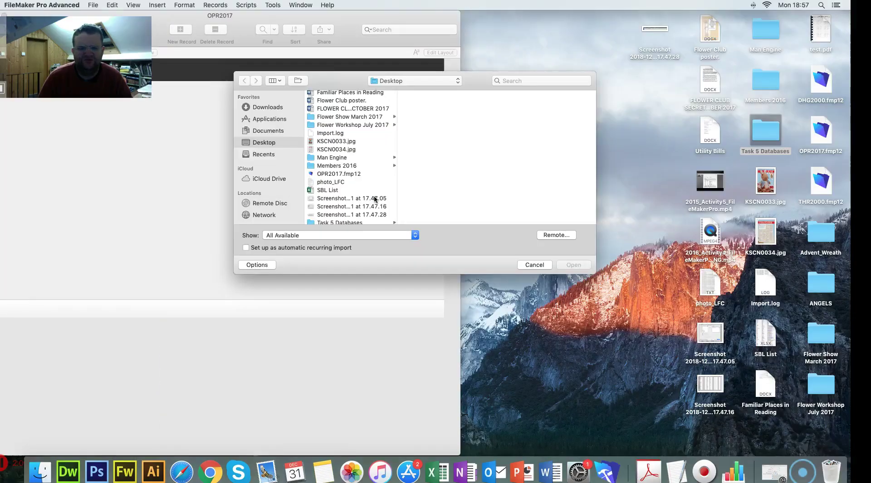
pyautogui.scroll(-3, 357, 196)
# Open COASTALWALK.csv from Task 5 Databases > Task 7 - 2017, showing Comma-Separated Values files.
pyautogui.click(357, 196)
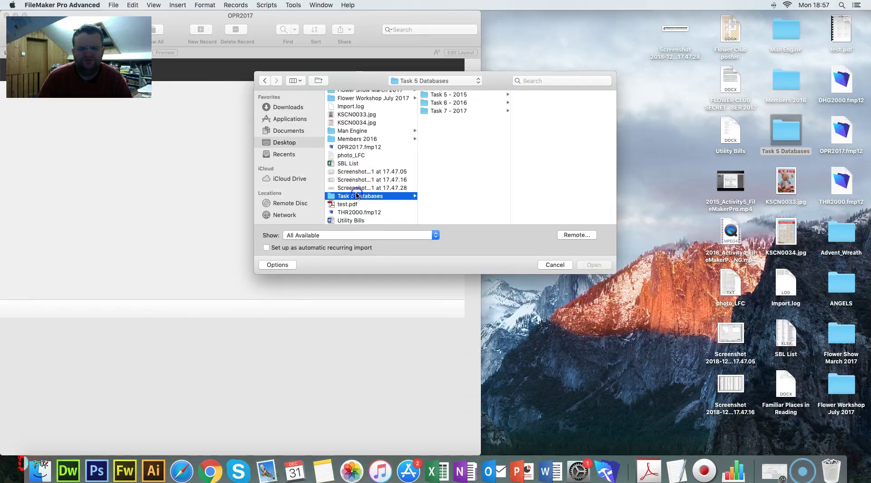
pyautogui.click(447, 111)
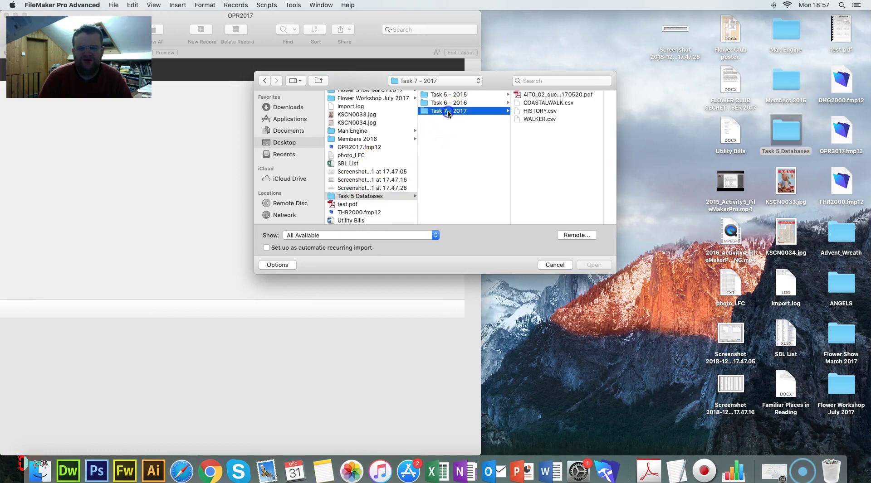
pyautogui.click(558, 103)
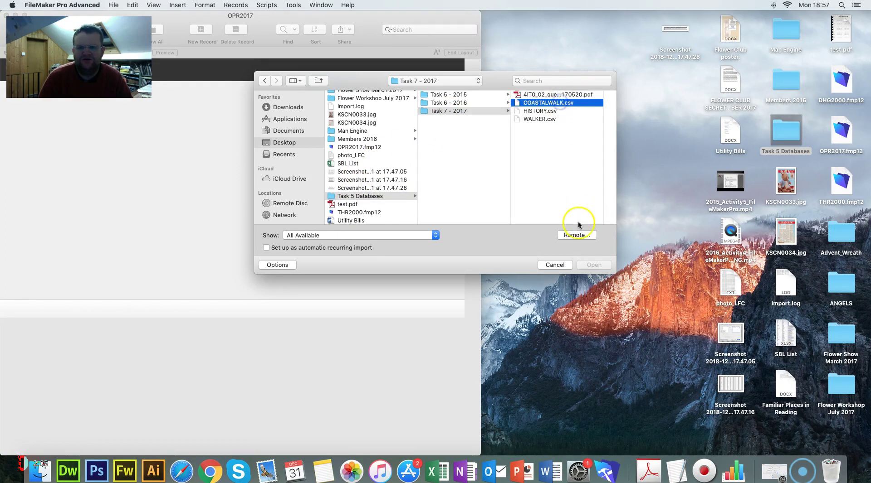
pyautogui.click(323, 236)
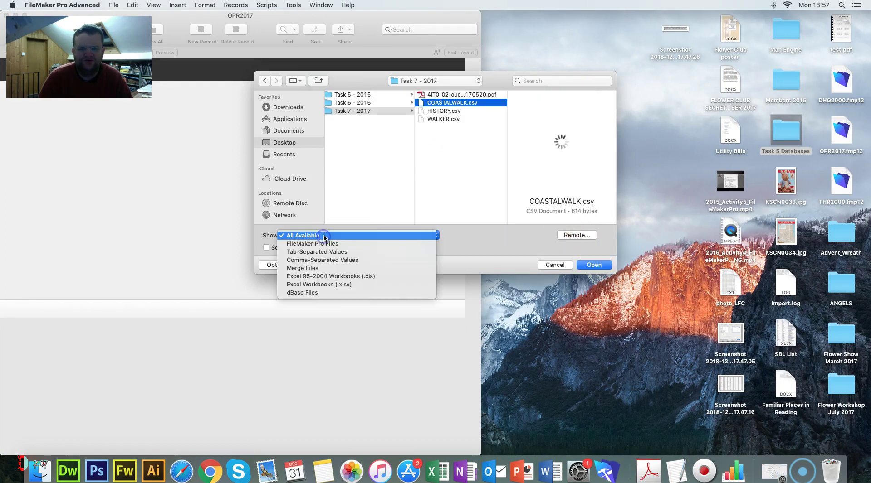
pyautogui.click(322, 260)
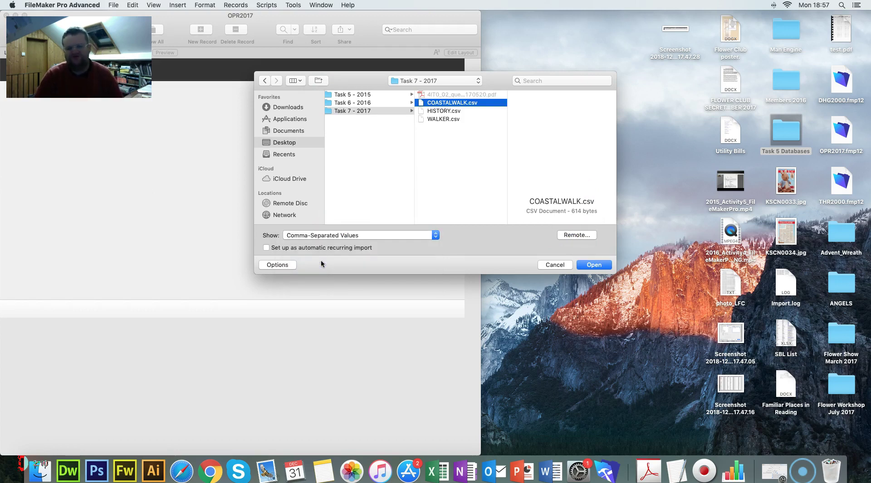
pyautogui.click(588, 266)
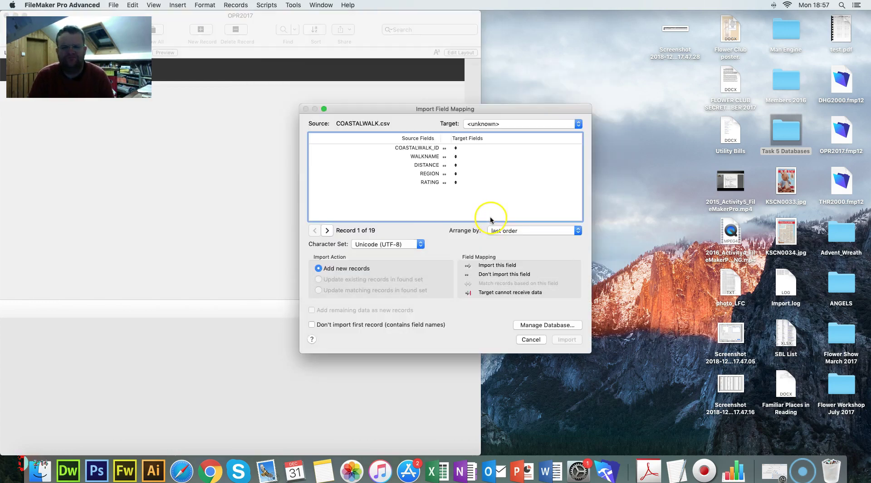
# Import into a new COASTALWALK table, using the first row as field names.
pyautogui.click(503, 125)
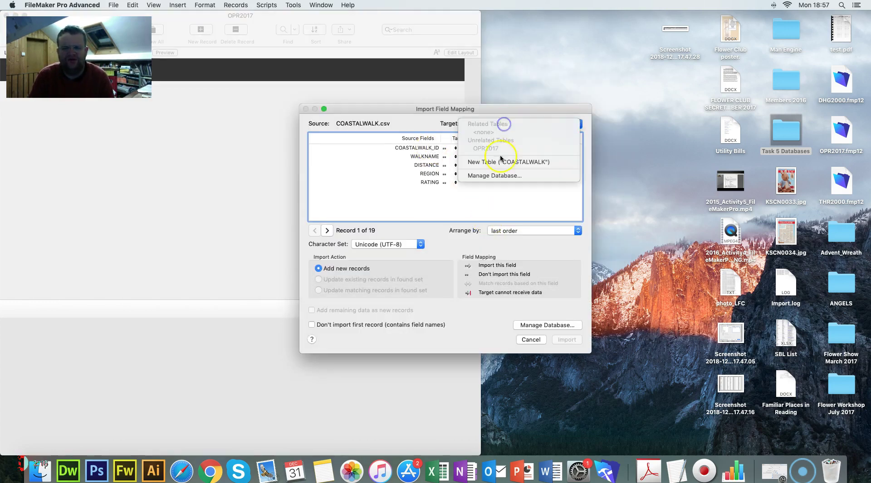
pyautogui.click(499, 110)
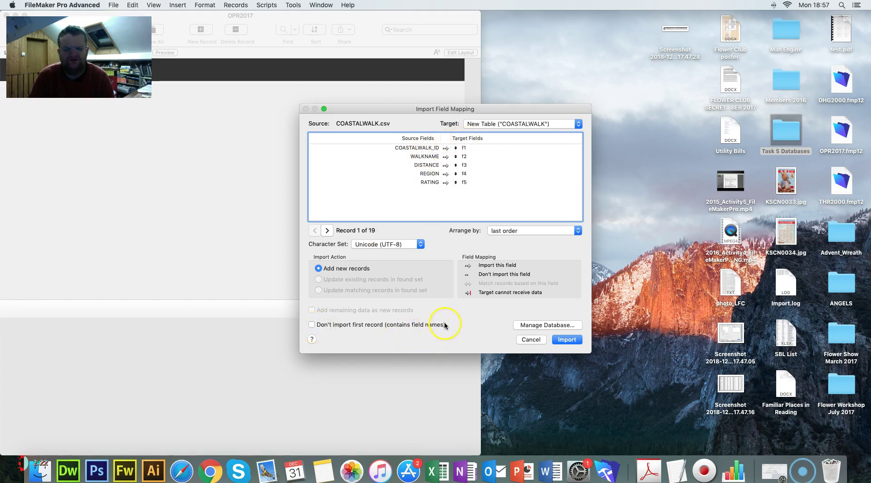
pyautogui.click(312, 324)
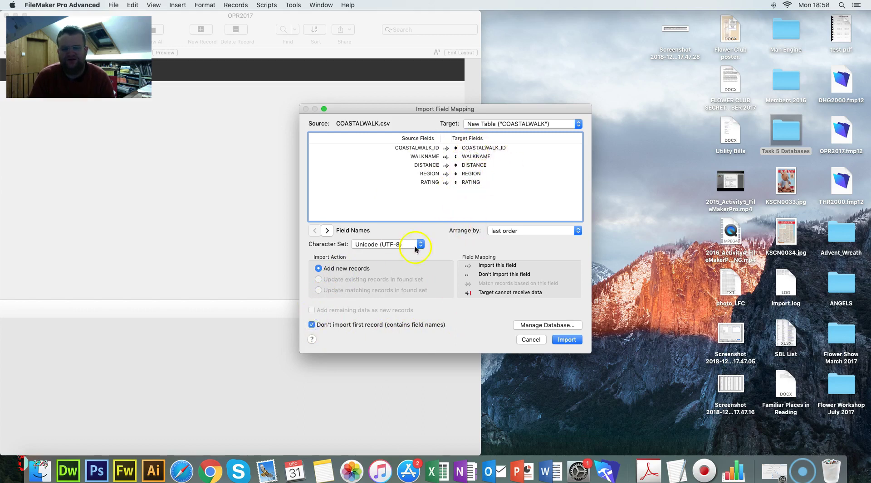
pyautogui.click(312, 325)
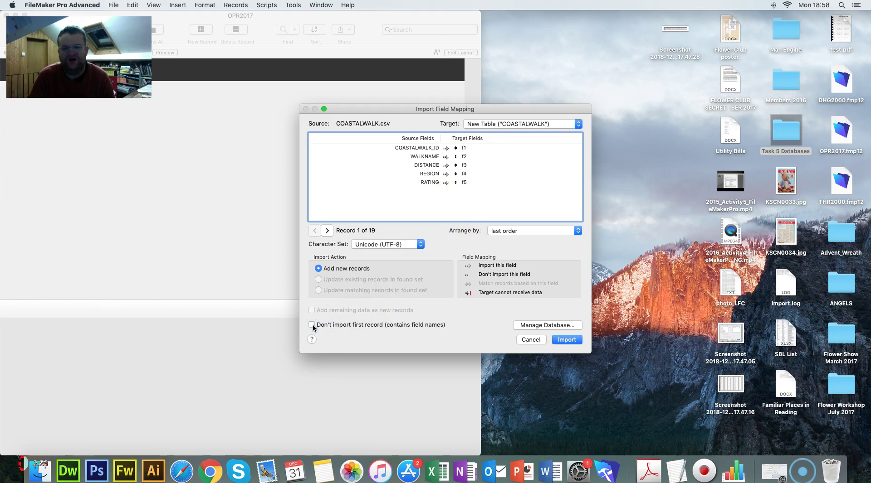
pyautogui.click(426, 320)
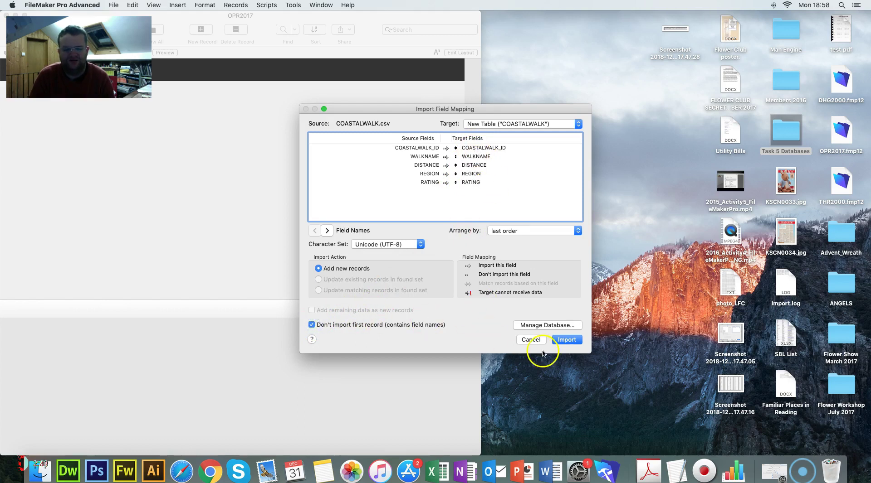
pyautogui.click(575, 341)
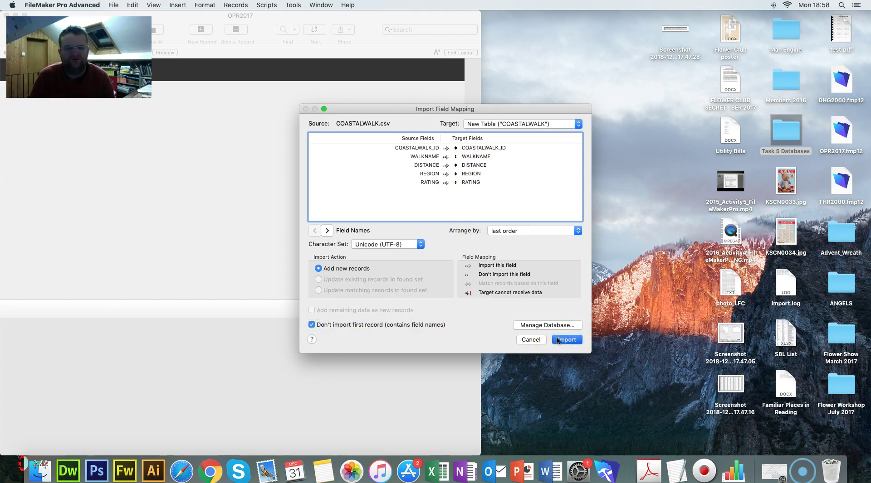
# Dismiss the import summary and show the 18 walk records in table view.
pyautogui.moveTo(186, 13); pyautogui.dragTo(414, 16)
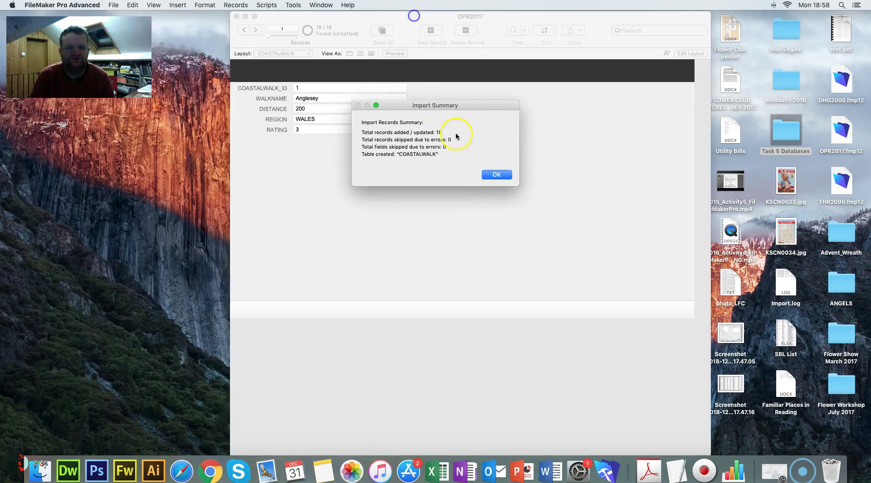
pyautogui.click(490, 174)
pyautogui.click(371, 54)
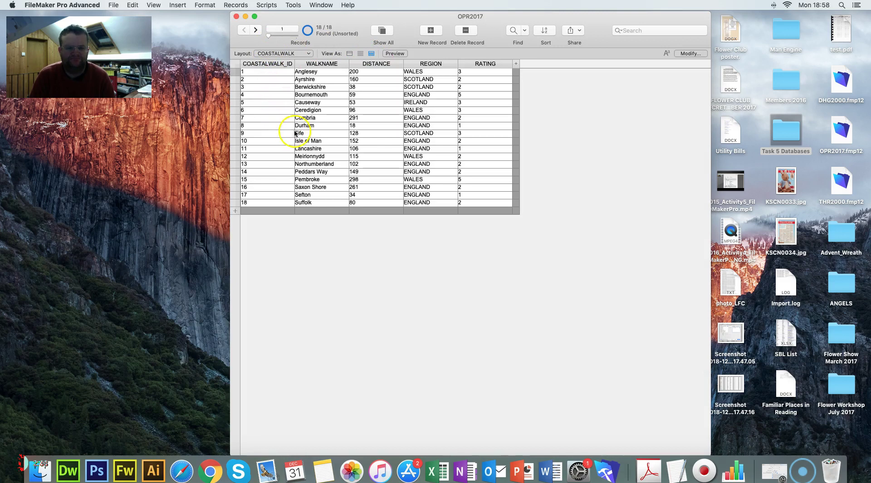
pyautogui.click(112, 4)
# Open HISTORY.csv for import, filtering the file list to comma-separated values.
pyautogui.moveTo(172, 160)
pyautogui.click(239, 161)
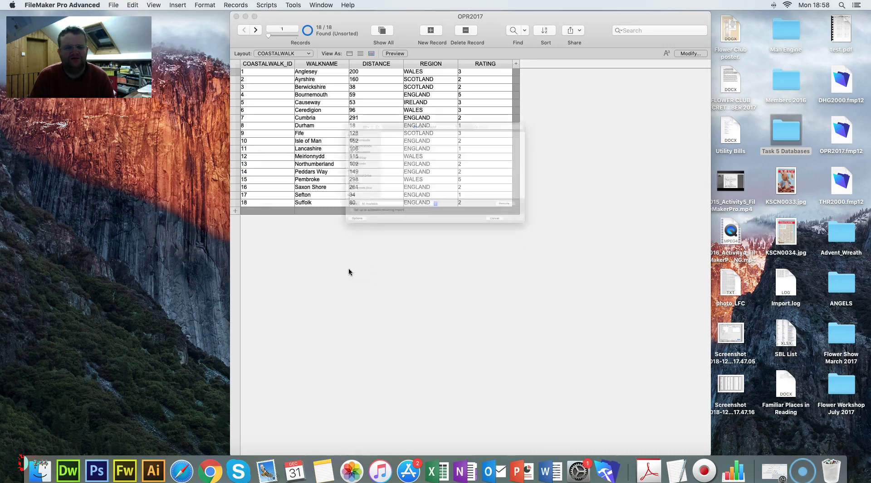
pyautogui.click(330, 235)
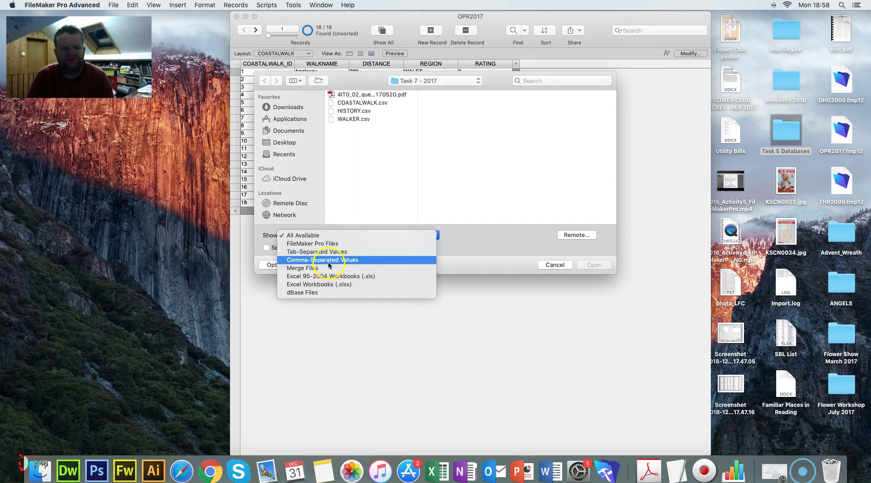
pyautogui.click(326, 259)
pyautogui.click(353, 111)
pyautogui.click(595, 266)
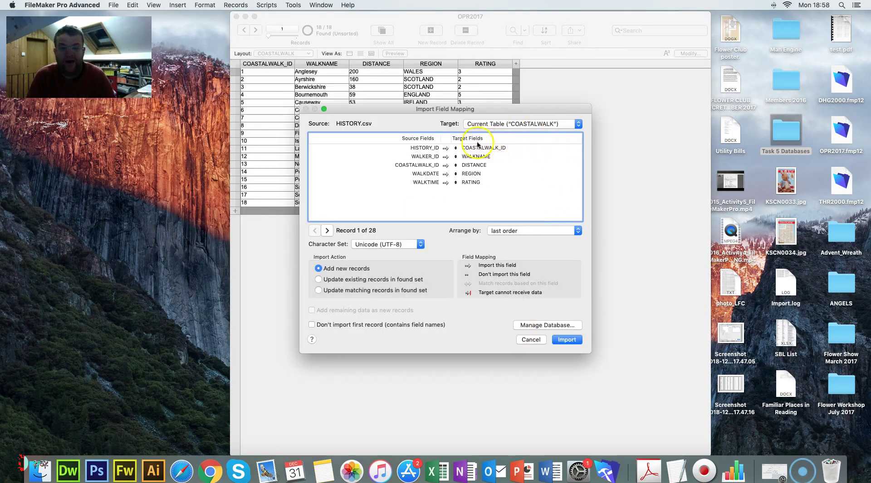
# Import into a new HISTORY table with first-row field names and view the 27 records as a table.
pyautogui.click(548, 125)
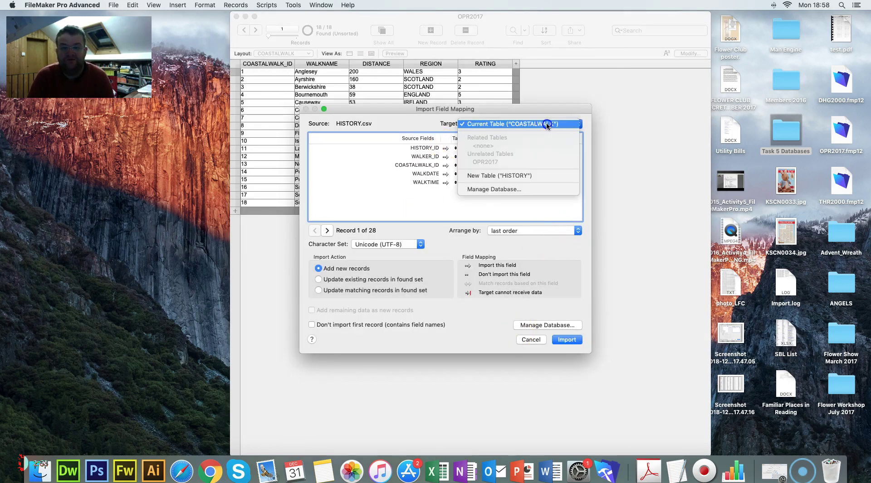
pyautogui.click(536, 176)
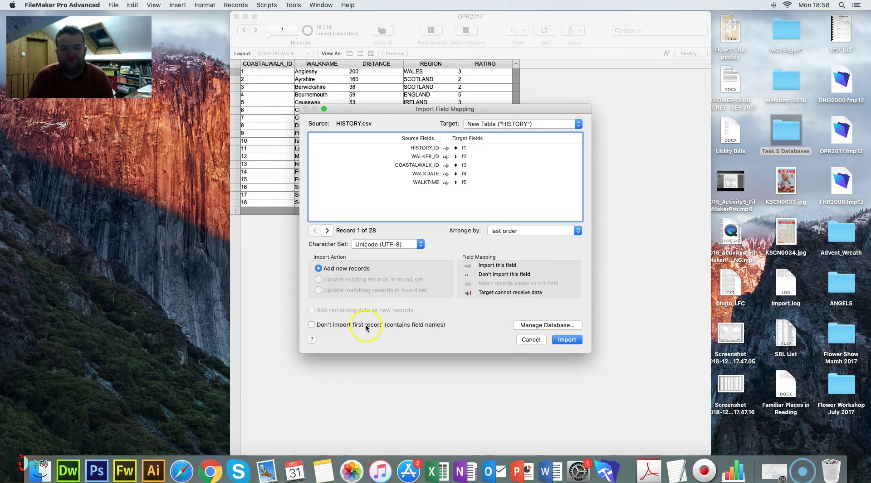
pyautogui.click(312, 325)
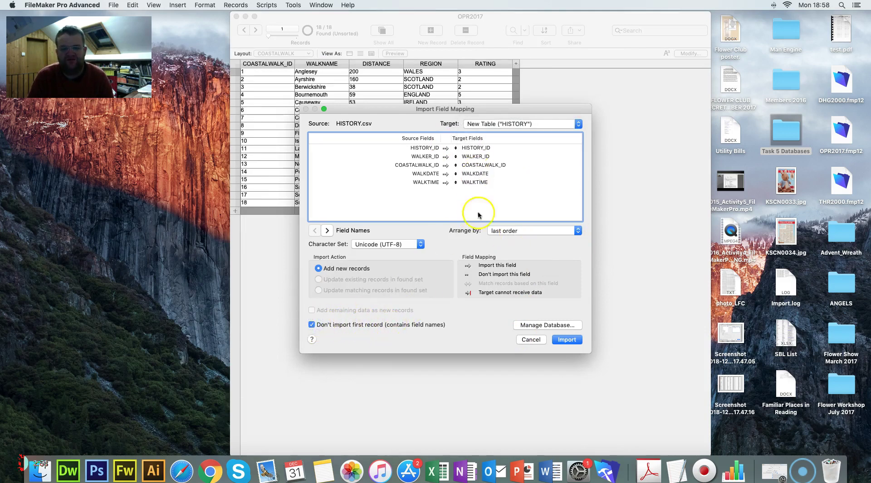
pyautogui.click(569, 344)
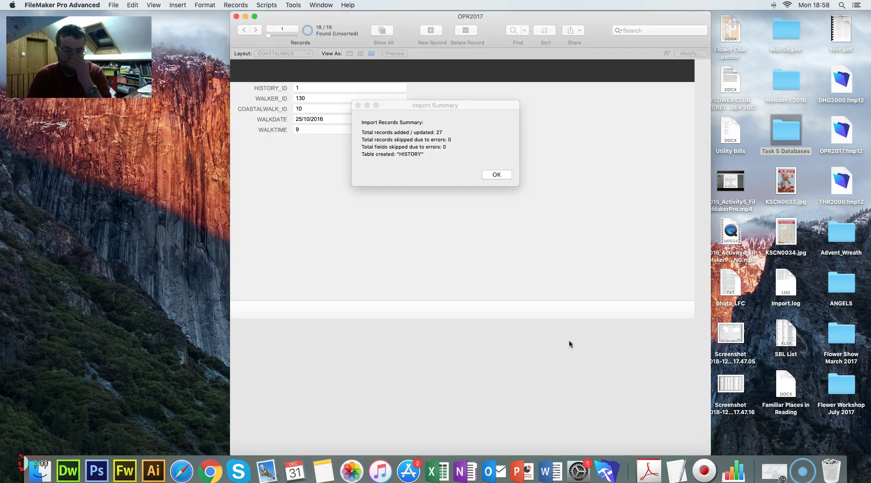
pyautogui.click(495, 175)
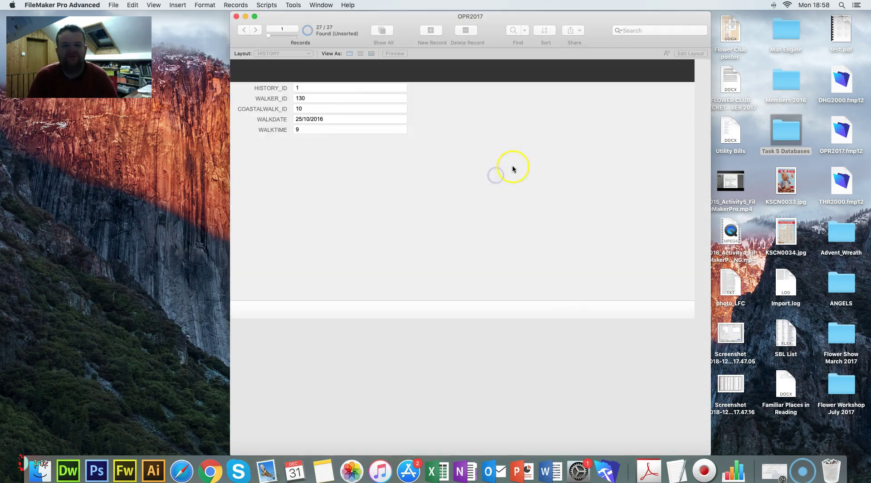
pyautogui.click(371, 54)
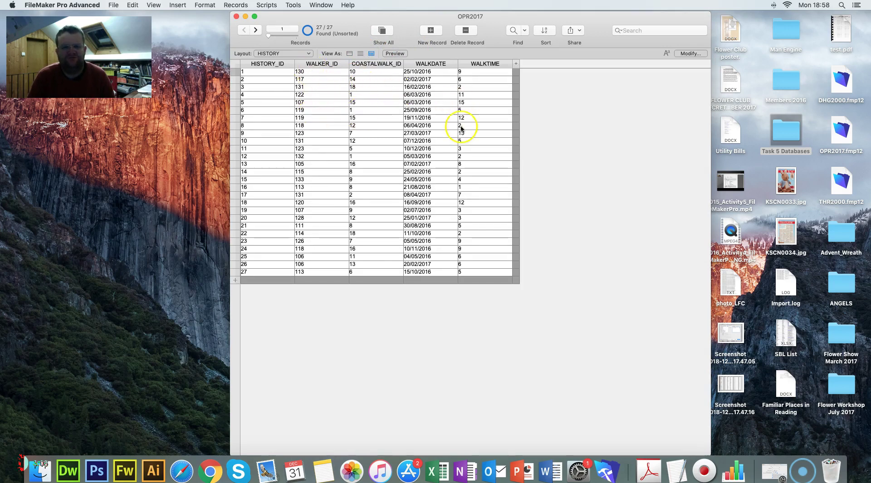
# Open File > Manage > Database to see both tables' definitions.
pyautogui.click(113, 5)
pyautogui.moveTo(202, 87)
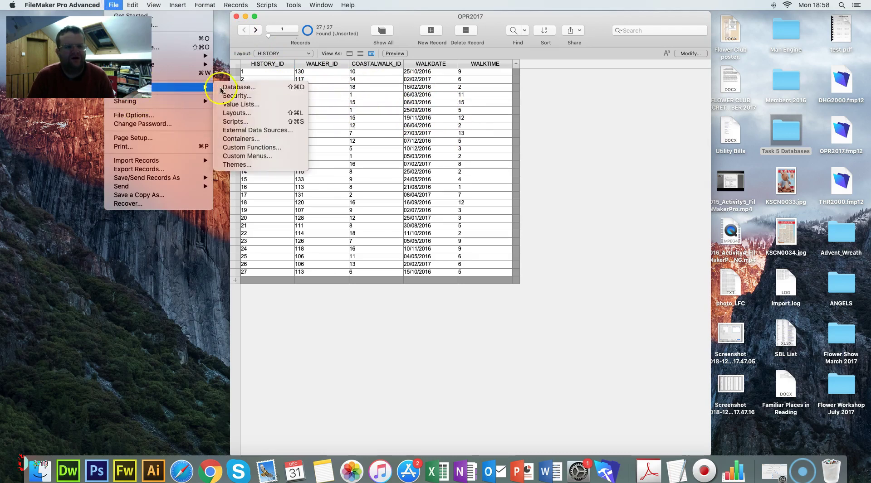
pyautogui.click(242, 86)
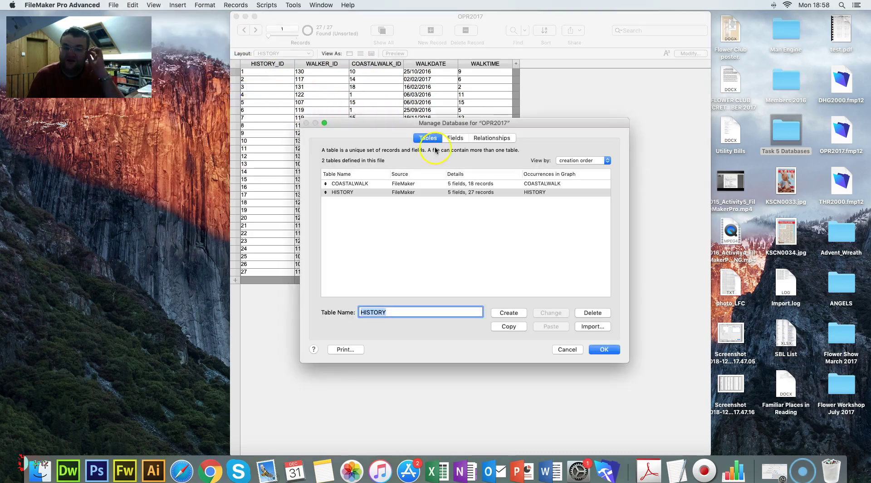
# In the HISTORY fields, change HISTORY_ID and WALKER_ID to Number type.
pyautogui.click(455, 138)
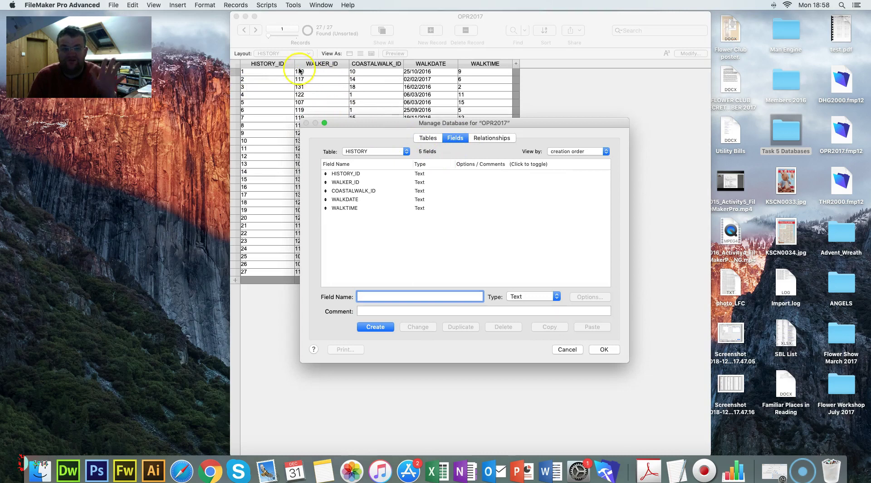
pyautogui.click(365, 176)
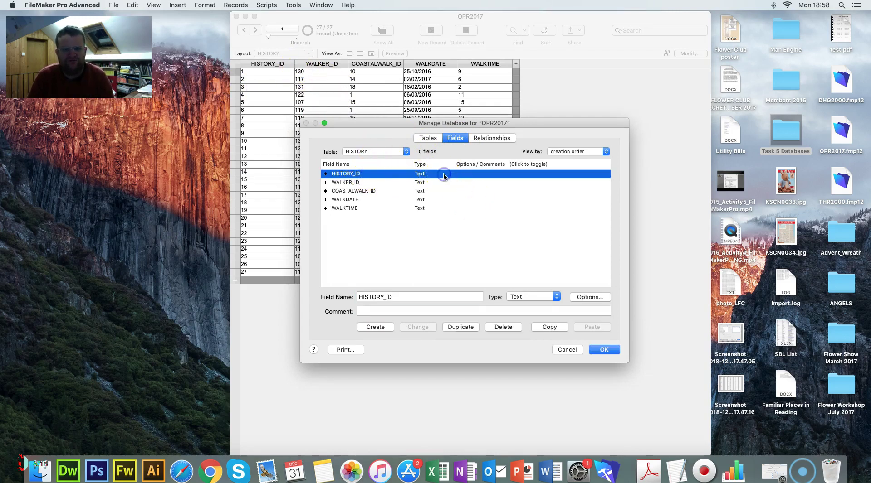
pyautogui.click(547, 299)
pyautogui.click(522, 305)
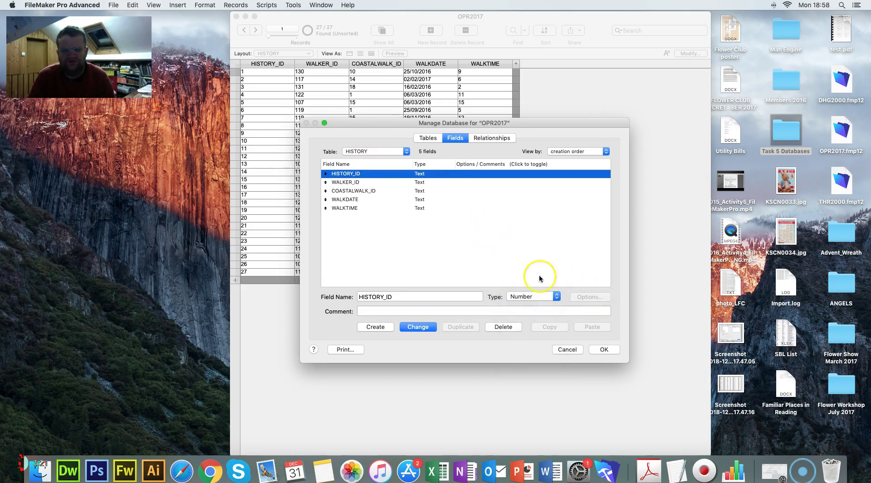
pyautogui.click(419, 326)
pyautogui.click(429, 183)
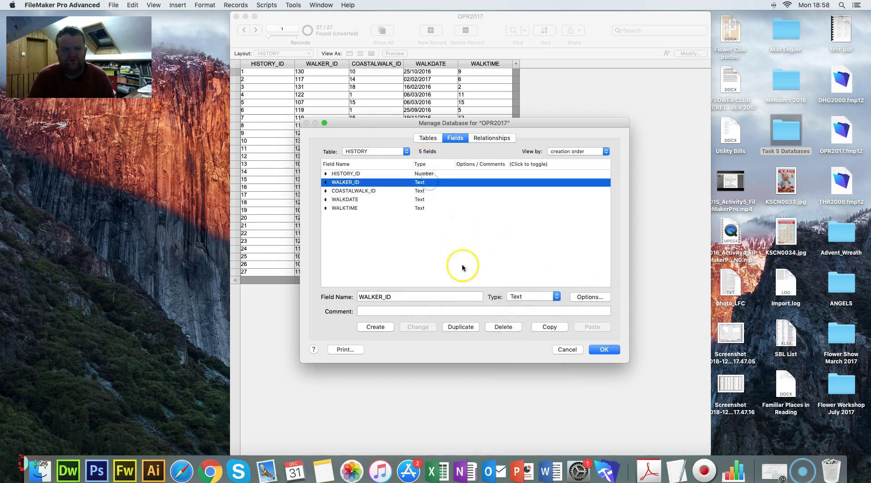
pyautogui.click(526, 297)
pyautogui.click(520, 306)
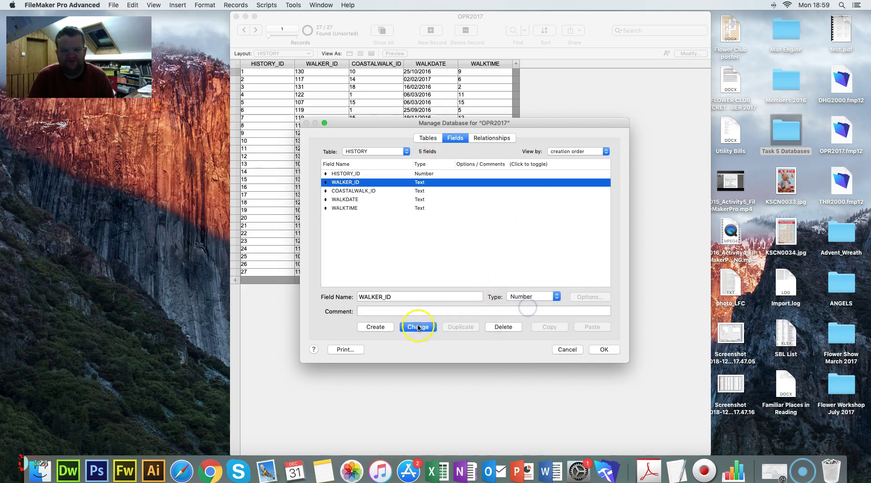
pyautogui.click(417, 327)
# Change the COASTALWALK_ID field in HISTORY to Number type.
pyautogui.click(422, 191)
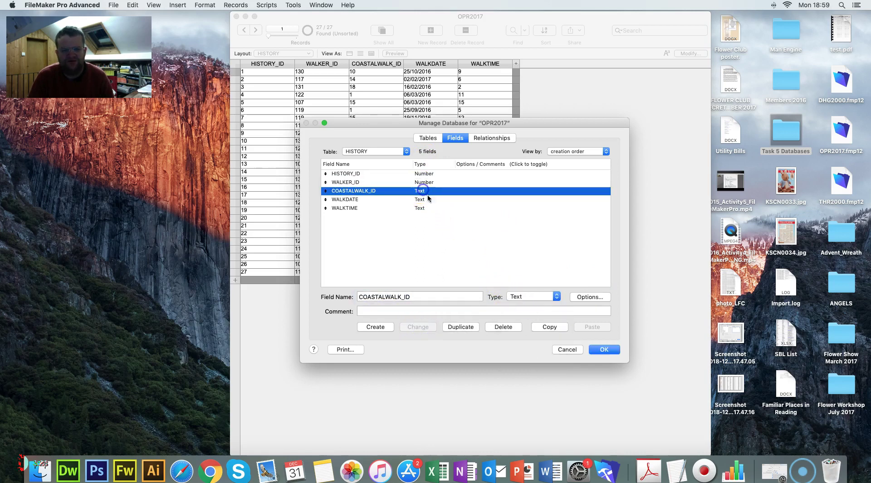
pyautogui.click(522, 296)
pyautogui.click(517, 313)
pyautogui.click(521, 296)
pyautogui.moveTo(527, 306); pyautogui.dragTo(530, 291)
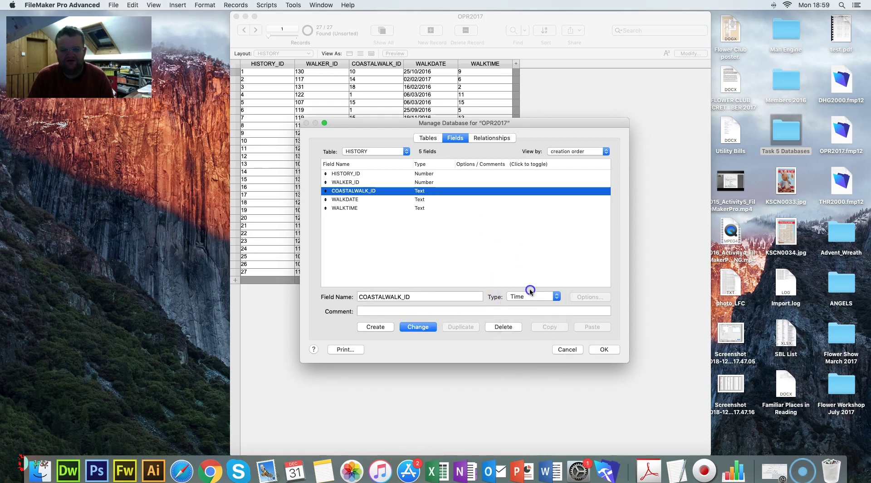
pyautogui.click(530, 296)
pyautogui.click(528, 281)
pyautogui.click(422, 328)
# Set WALKDATE to Date, accepting four-digit years, and WALKTIME to Number.
pyautogui.click(379, 199)
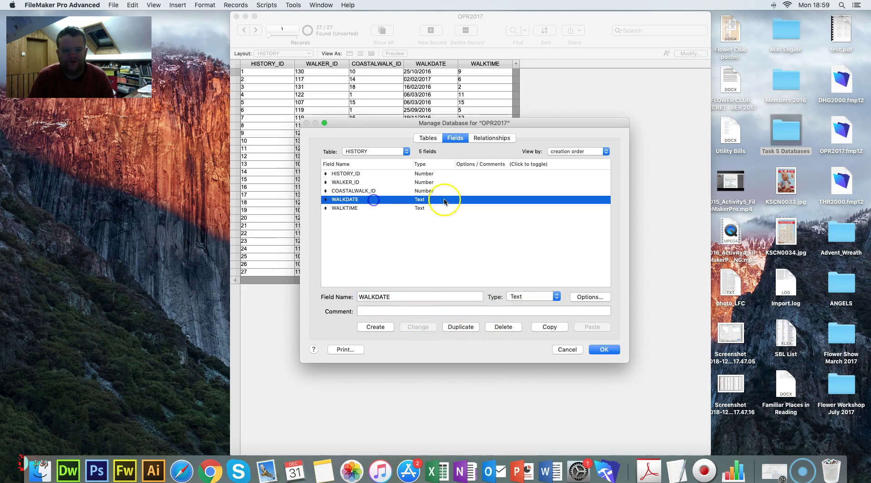
pyautogui.click(533, 296)
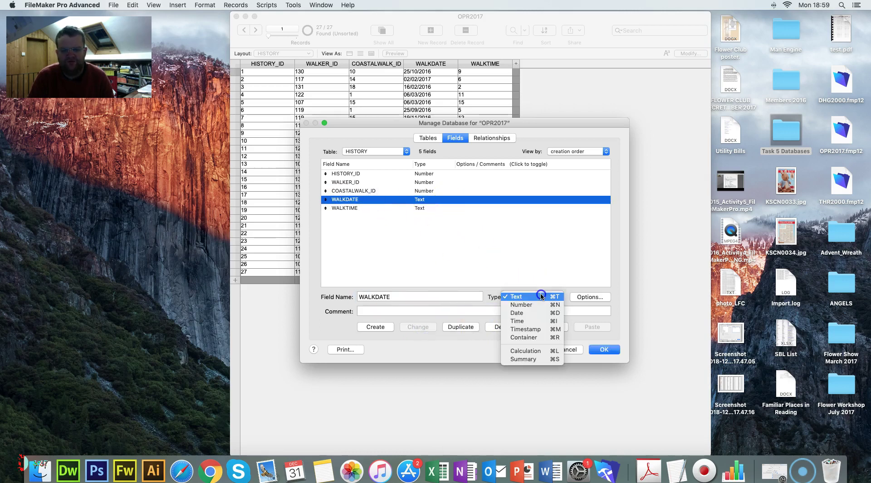
pyautogui.click(527, 315)
pyautogui.click(418, 332)
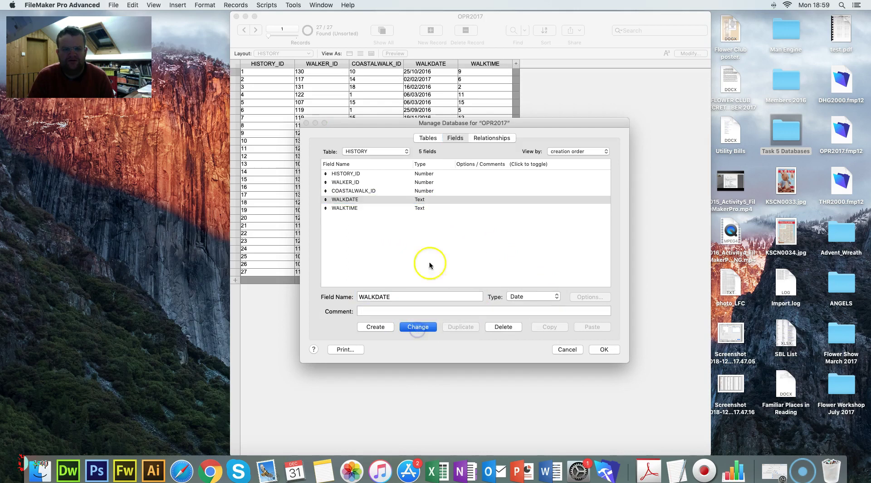
pyautogui.click(456, 206)
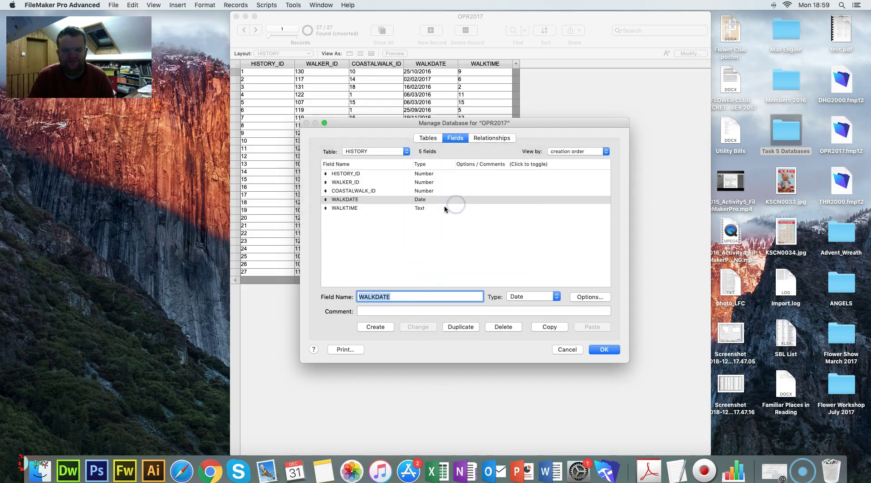
pyautogui.click(448, 208)
pyautogui.click(534, 297)
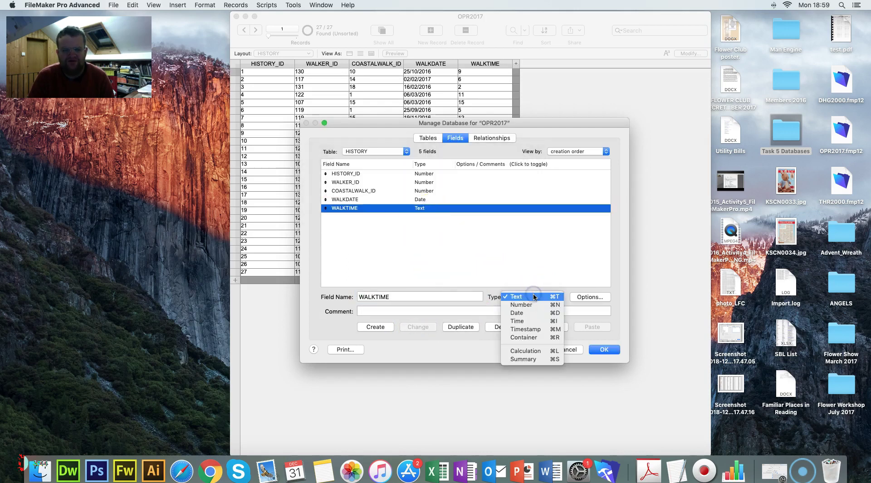
pyautogui.click(521, 305)
pyautogui.click(418, 327)
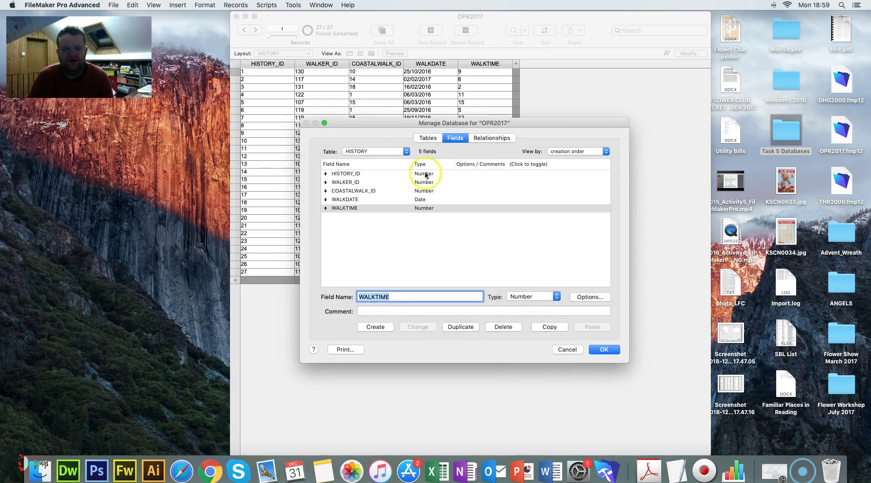
# Give HISTORY_ID unique validation and an auto-entered serial number, then save the definition.
pyautogui.click(371, 173)
pyautogui.click(589, 297)
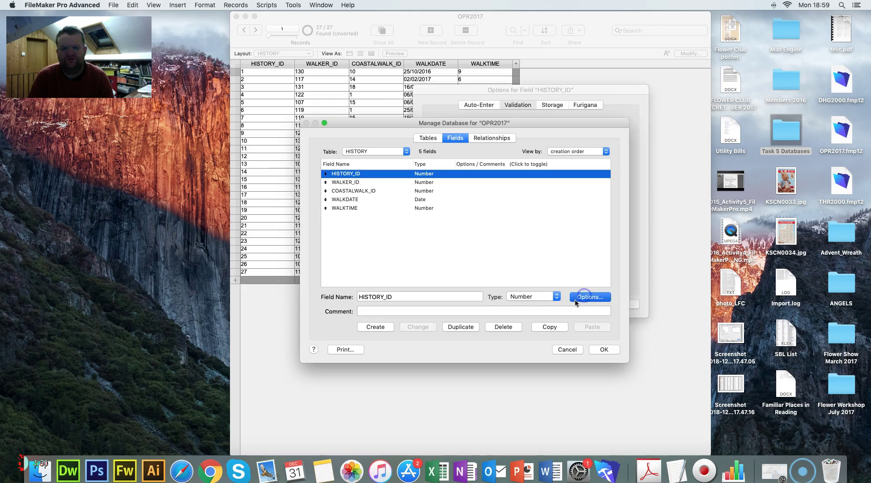
pyautogui.click(501, 181)
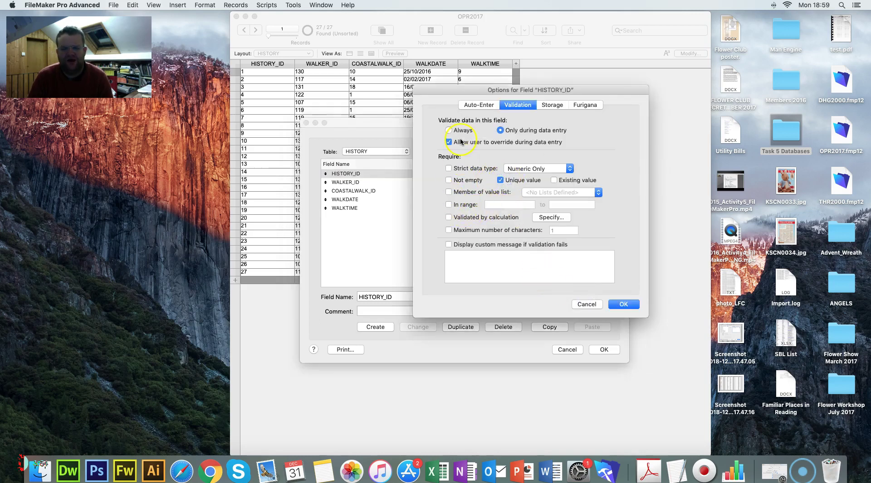
pyautogui.click(477, 104)
pyautogui.click(448, 164)
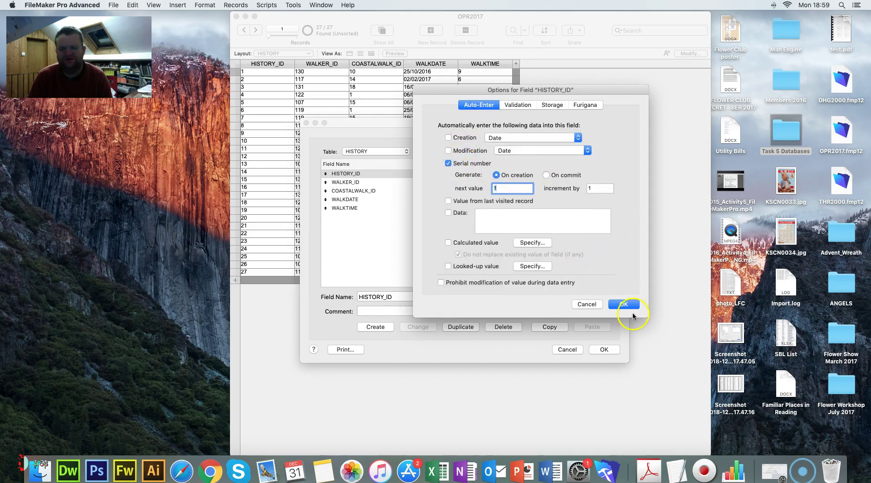
pyautogui.click(622, 305)
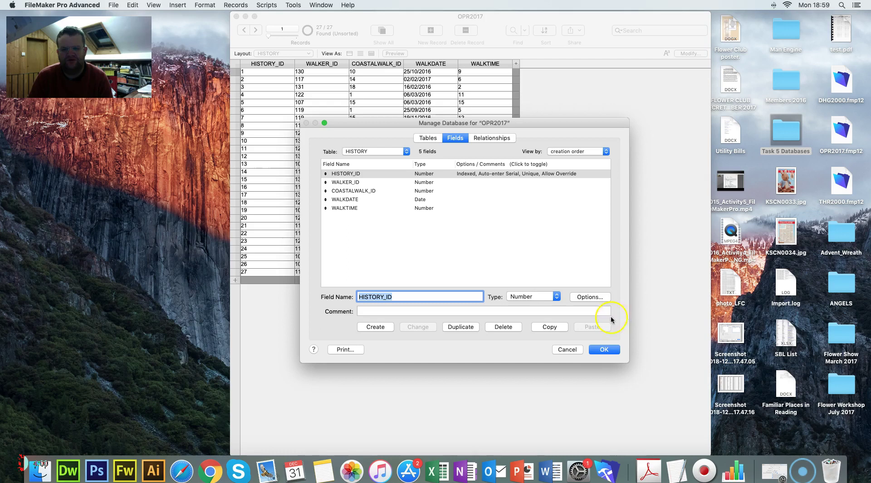
pyautogui.click(598, 352)
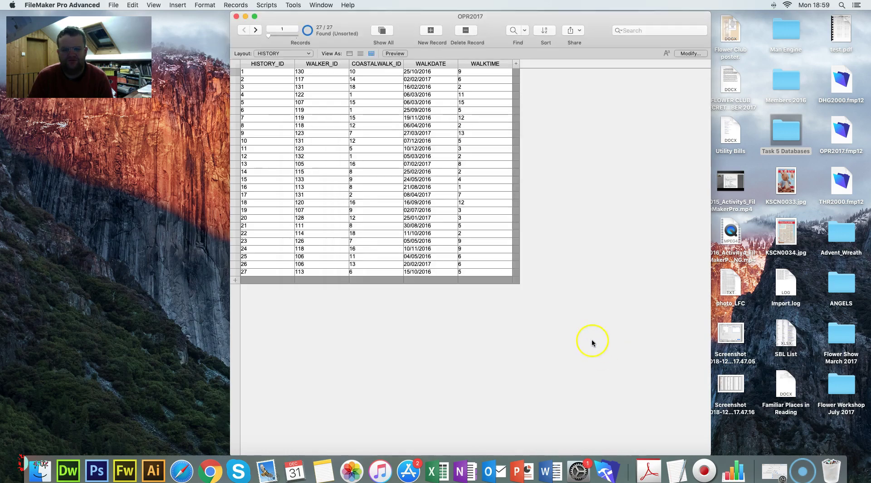
# Switch to the COASTALWALK layout and open Manage Database.
pyautogui.click(113, 5)
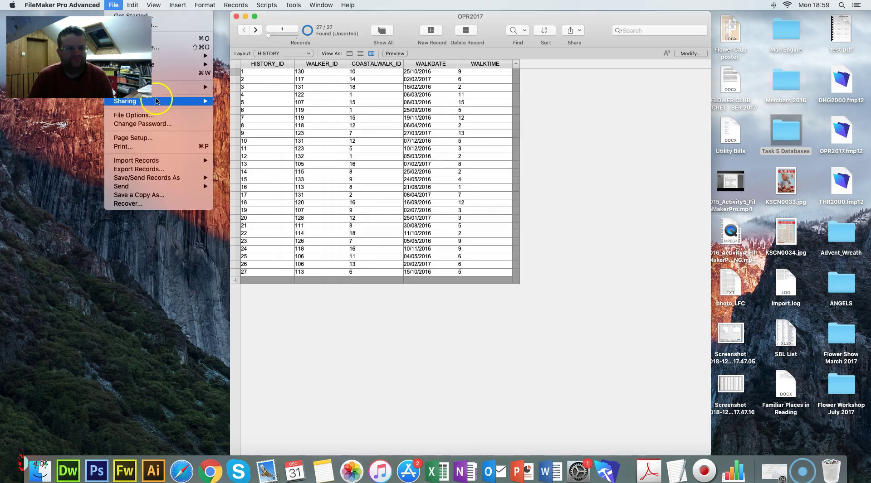
pyautogui.click(169, 88)
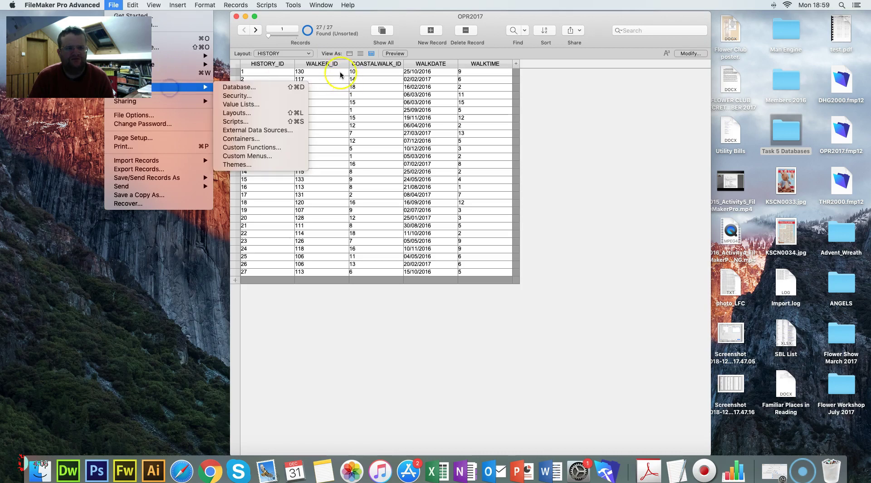
pyautogui.click(299, 57)
pyautogui.click(297, 54)
pyautogui.click(289, 46)
pyautogui.click(113, 6)
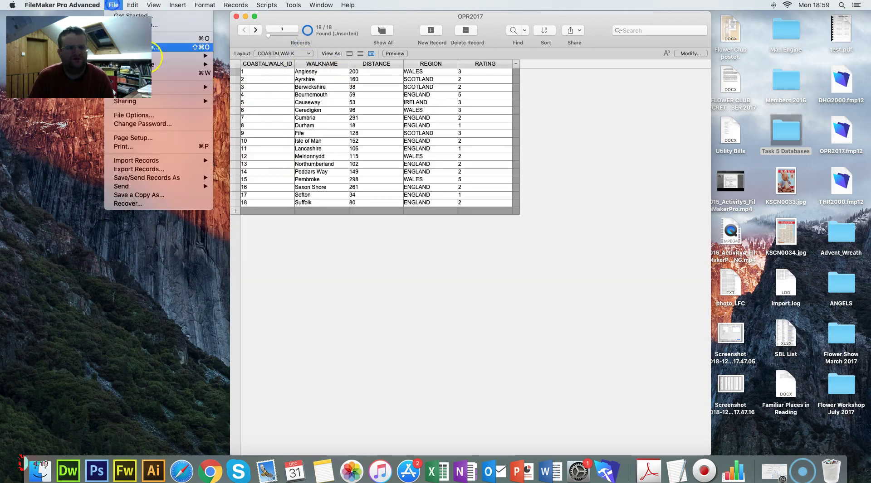
pyautogui.moveTo(195, 87)
pyautogui.click(248, 87)
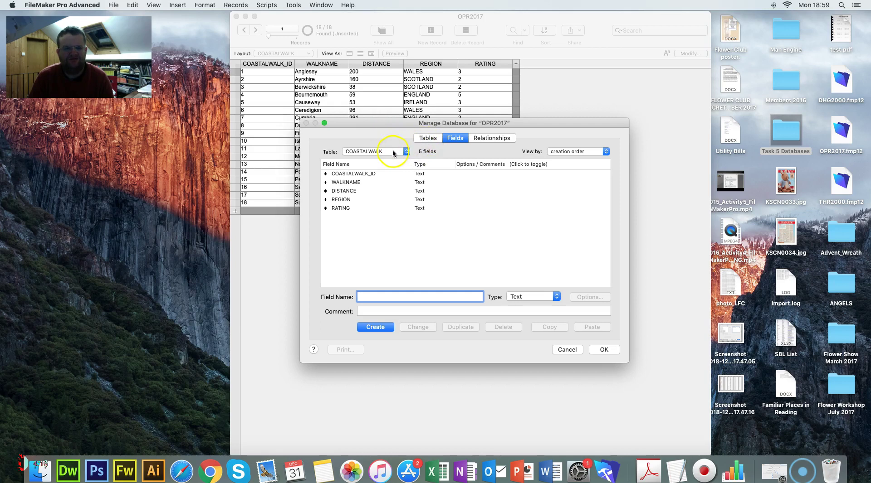
# Make COASTALWALK_ID a Number field with auto-entered serial and unique validation.
pyautogui.click(375, 173)
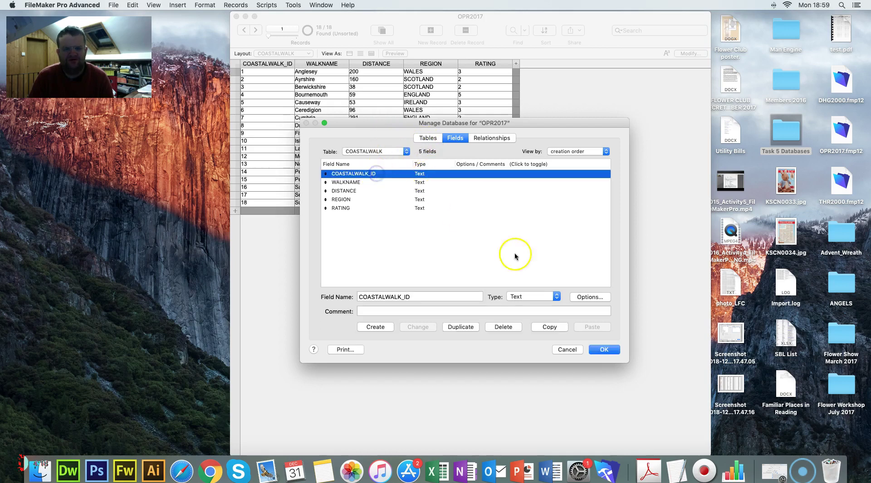
pyautogui.click(537, 297)
pyautogui.click(537, 298)
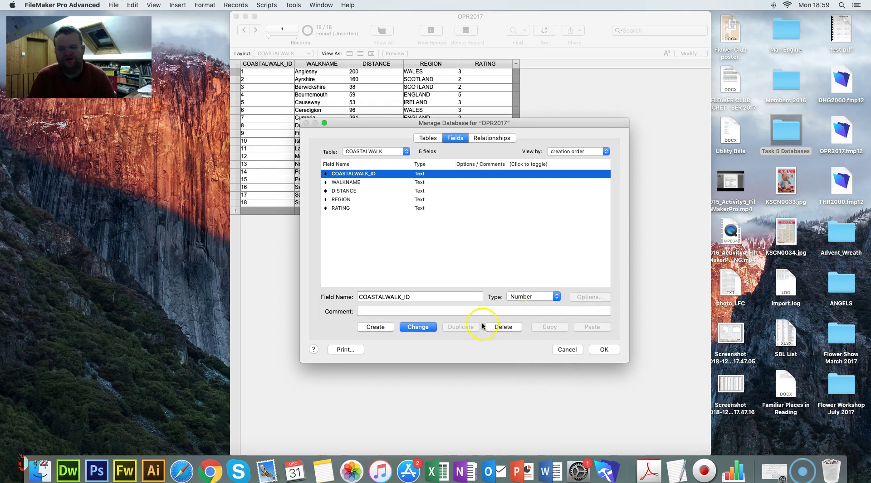
pyautogui.click(418, 327)
pyautogui.click(590, 297)
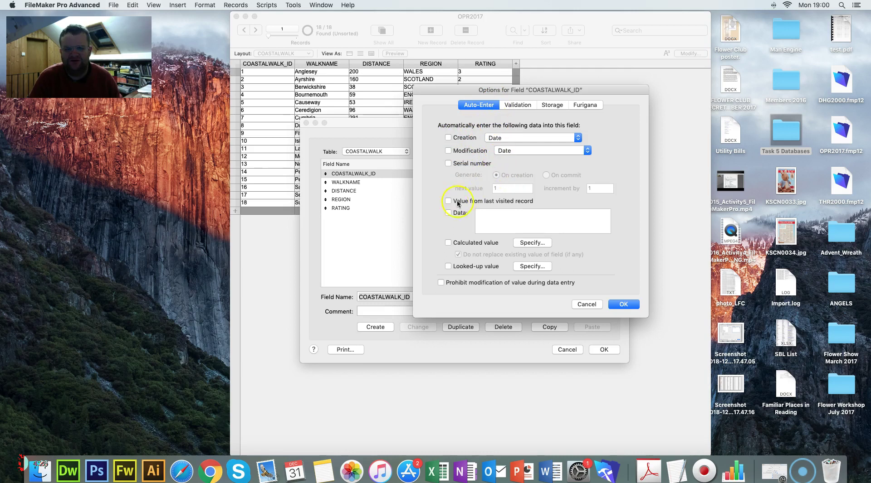
pyautogui.click(455, 164)
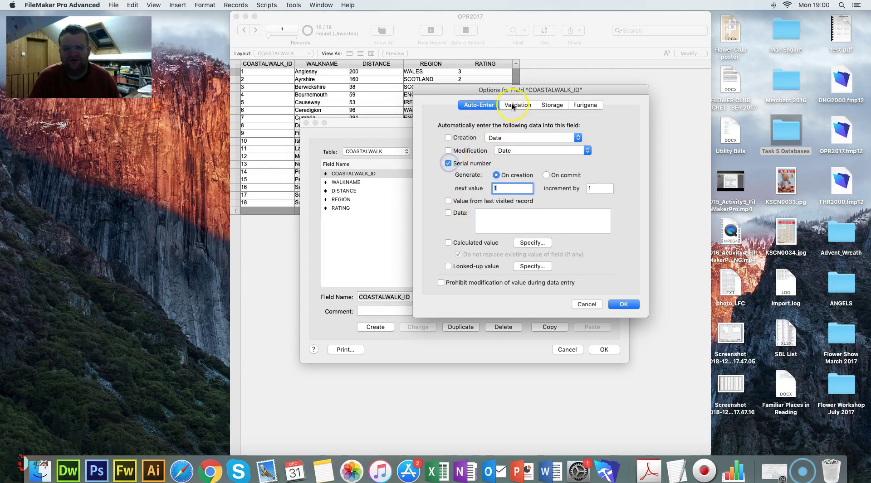
pyautogui.click(514, 105)
pyautogui.click(499, 181)
pyautogui.click(623, 305)
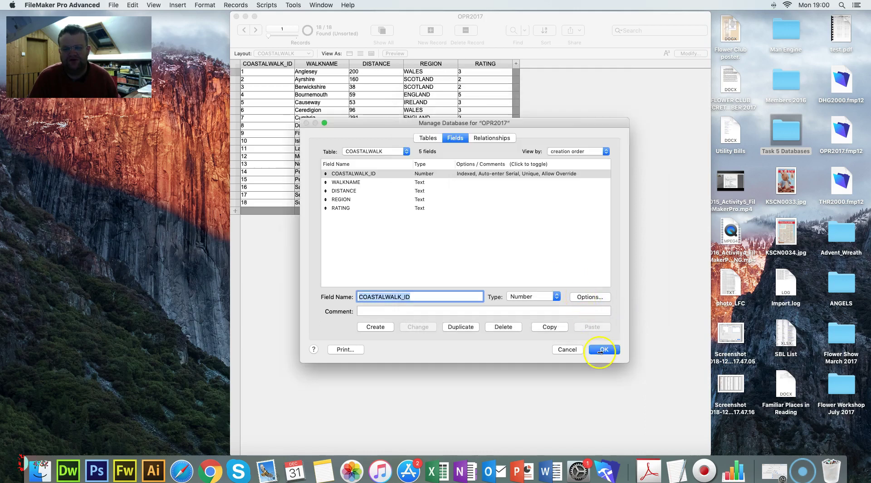
# Change DISTANCE and RATING to Number type and save the field changes.
pyautogui.click(386, 181)
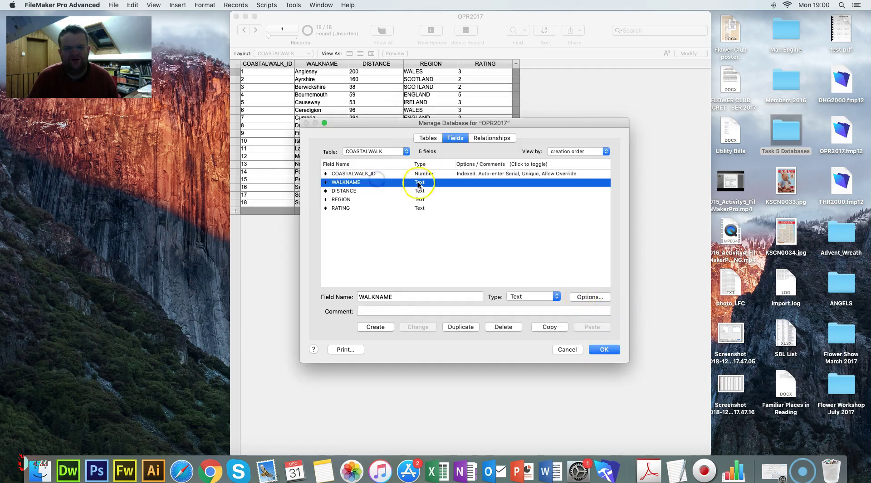
pyautogui.click(390, 191)
pyautogui.click(519, 296)
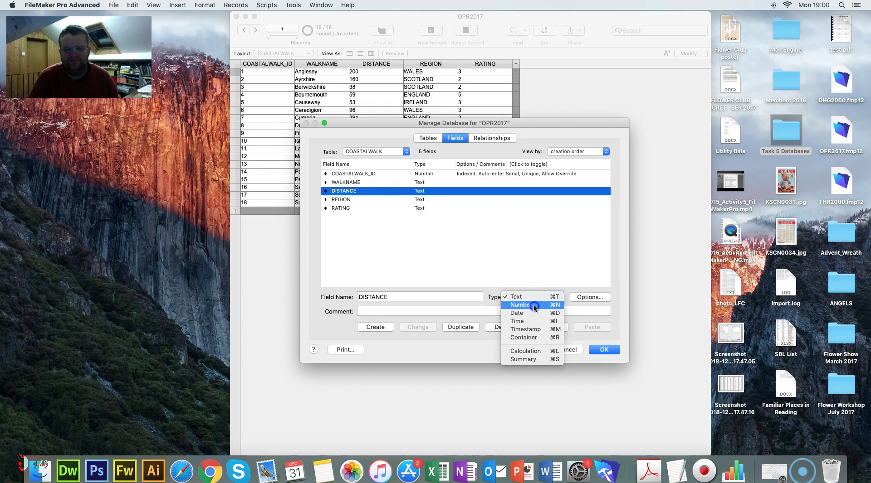
pyautogui.click(534, 306)
pyautogui.click(367, 200)
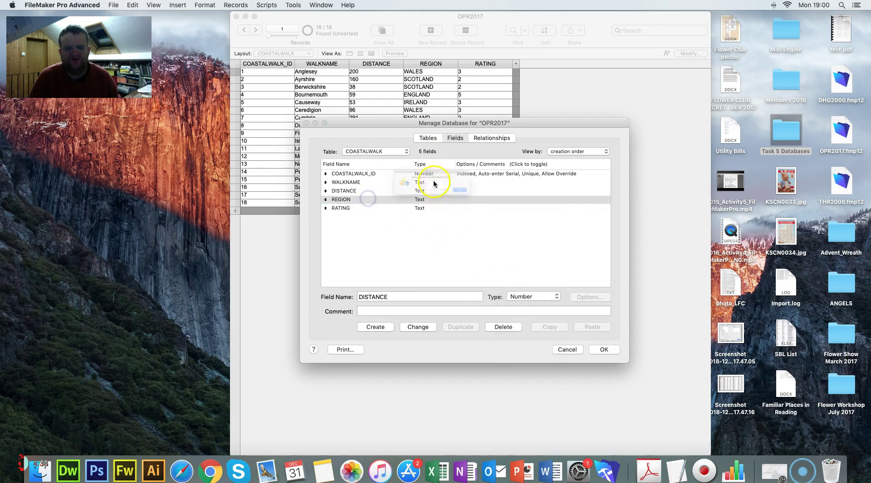
pyautogui.click(500, 205)
pyautogui.click(417, 209)
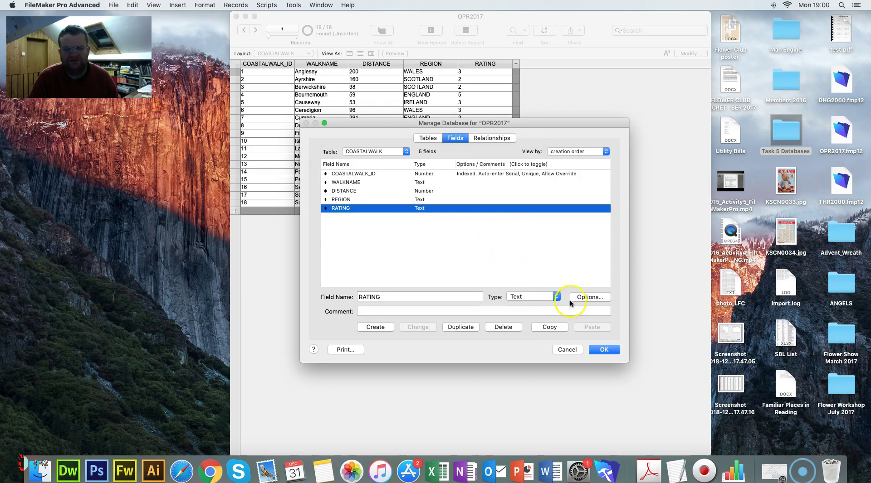
pyautogui.click(547, 296)
pyautogui.click(522, 304)
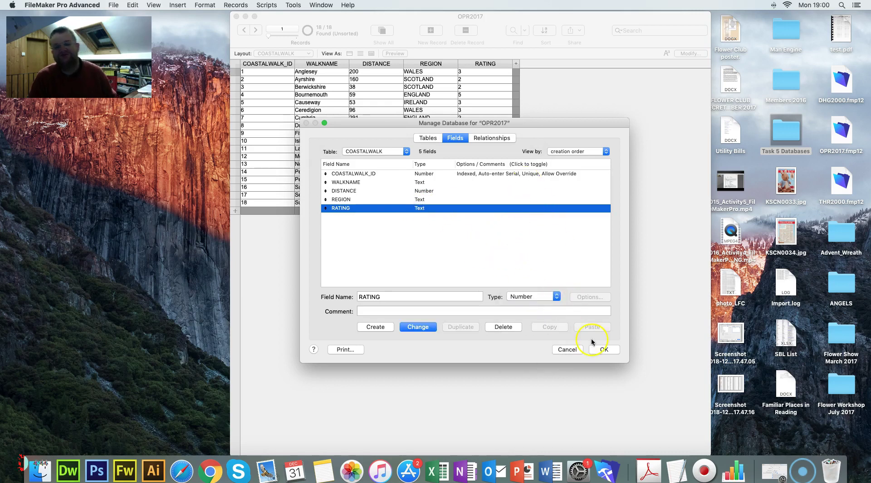
pyautogui.click(424, 327)
pyautogui.click(603, 350)
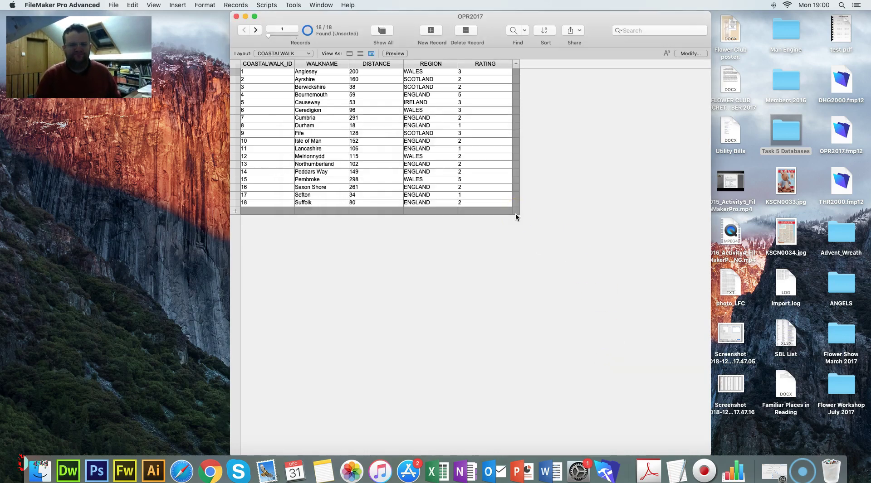
# Open Manage Database on the Tables tab, checking the task sheet for the next table.
pyautogui.click(266, 22)
pyautogui.click(113, 5)
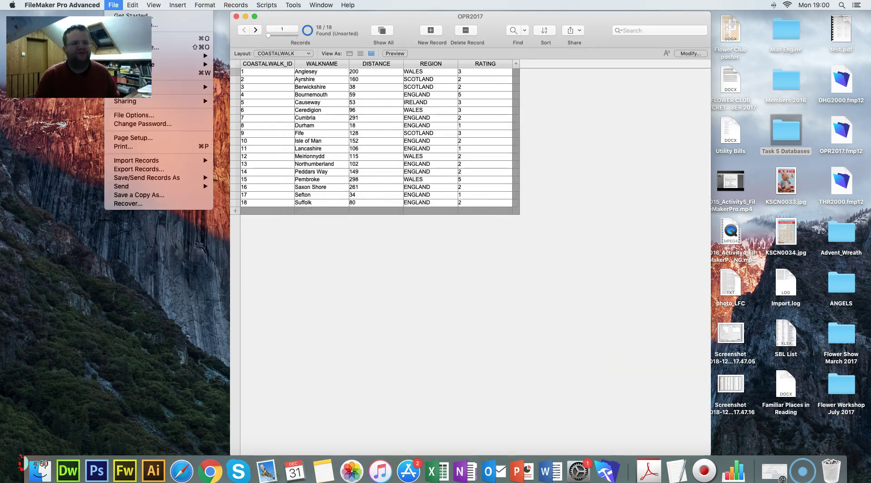
pyautogui.moveTo(175, 87)
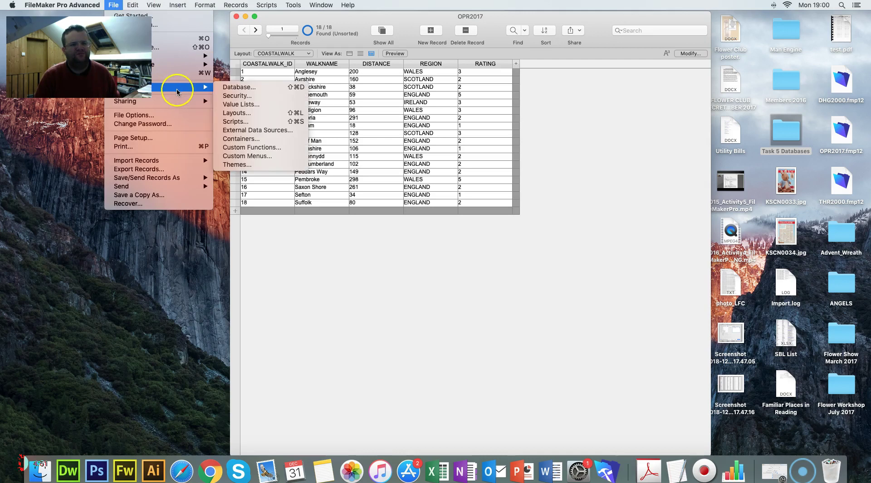
pyautogui.click(254, 87)
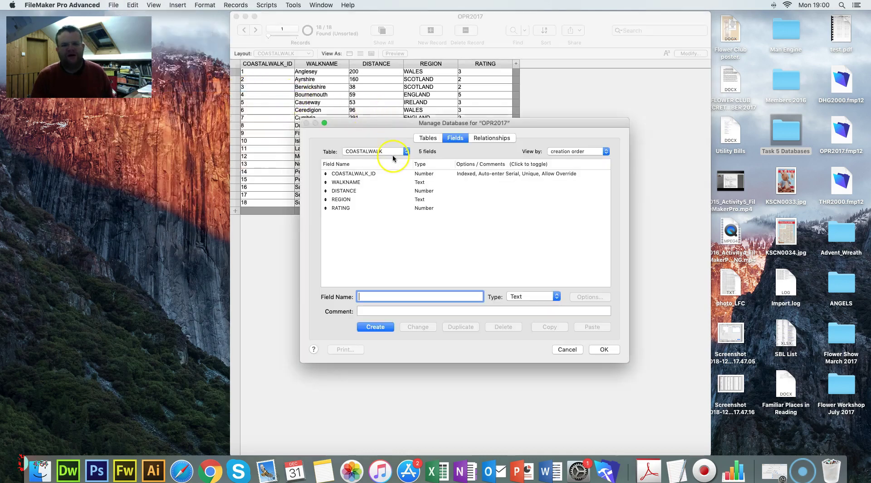
pyautogui.click(428, 139)
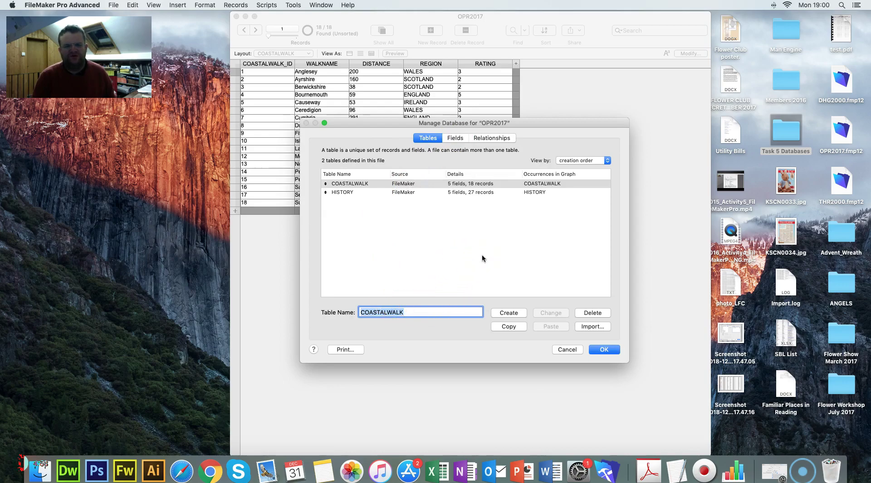
pyautogui.hotkey('ctrl', 'Right')
pyautogui.hotkey('ctrl', 'Left')
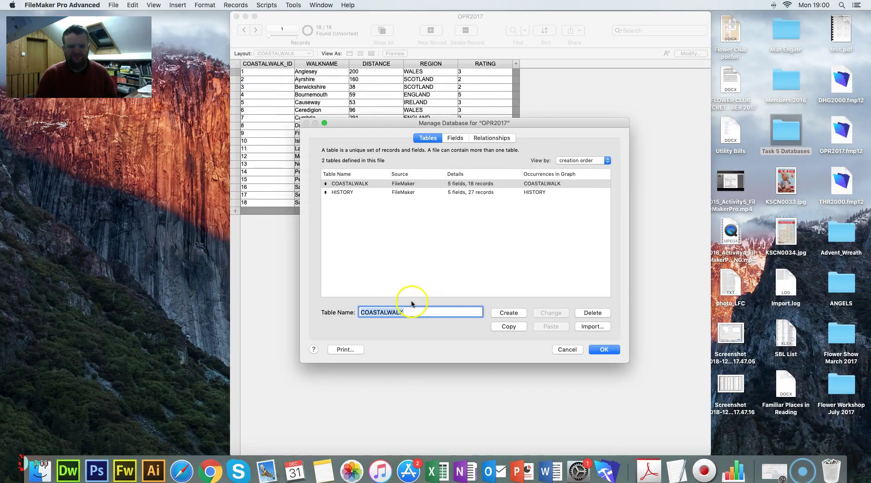
# Create the WALKER table and view its empty field list against the task sheet structure.
pyautogui.write('WALKER')
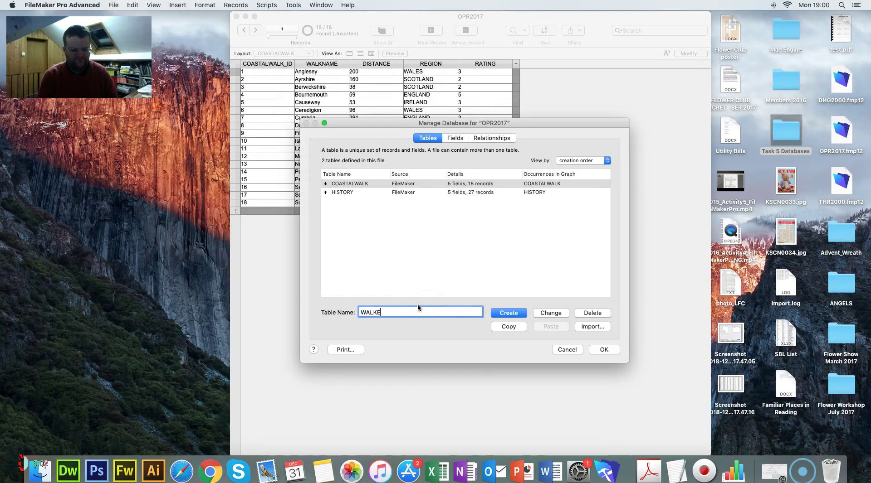
pyautogui.click(505, 313)
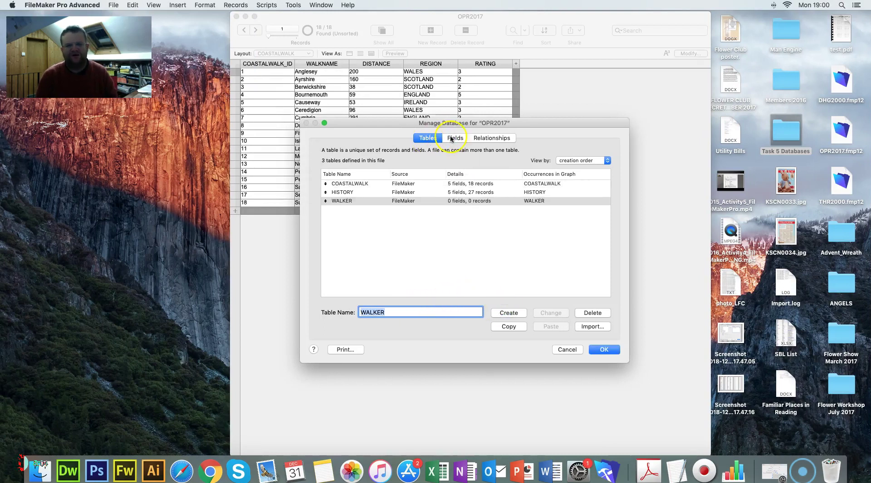
pyautogui.click(454, 138)
pyautogui.click(366, 151)
pyautogui.click(389, 204)
pyautogui.press('super+Tab')
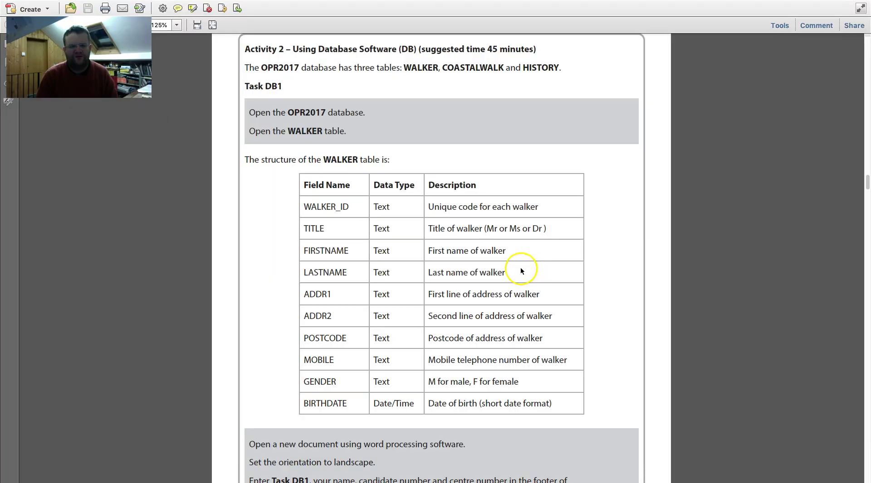
pyautogui.press('super+Tab')
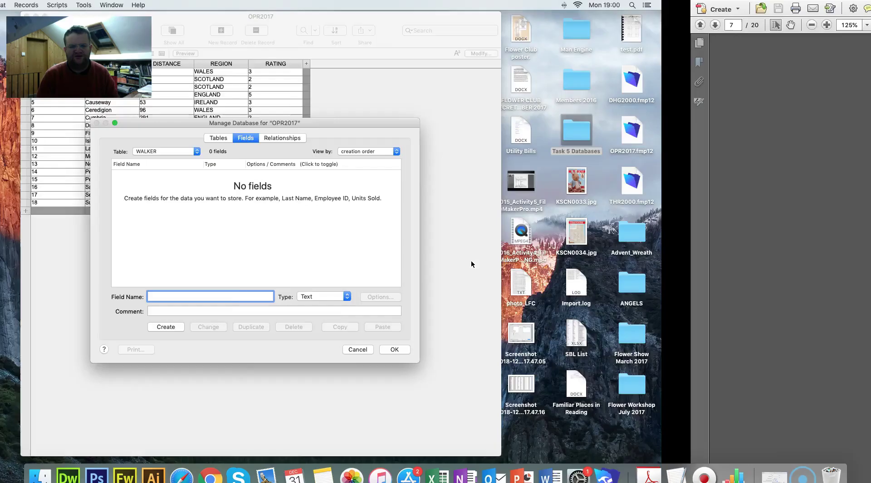
# Create the WALKER_ID field with type Number.
pyautogui.click(376, 295)
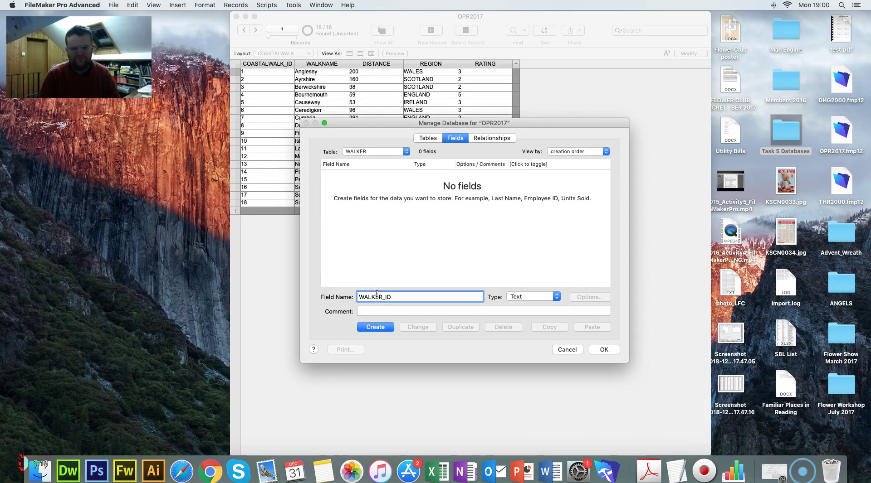
pyautogui.click(546, 304)
pyautogui.click(535, 305)
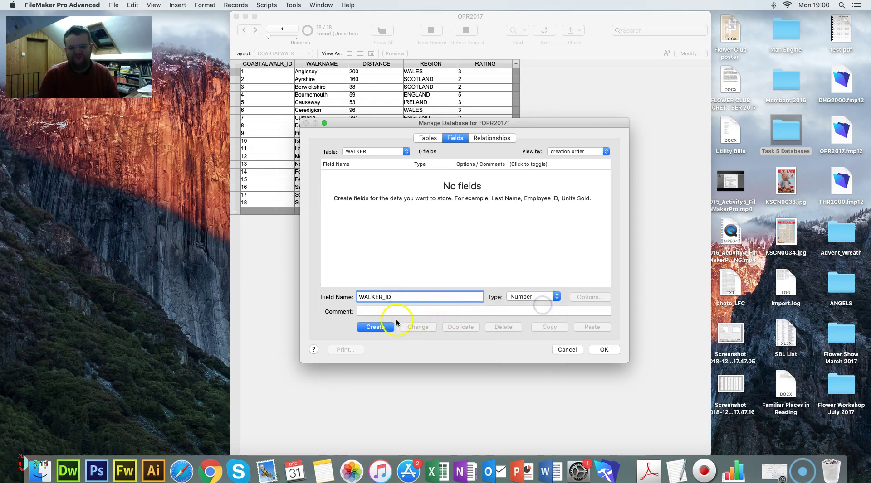
pyautogui.click(387, 326)
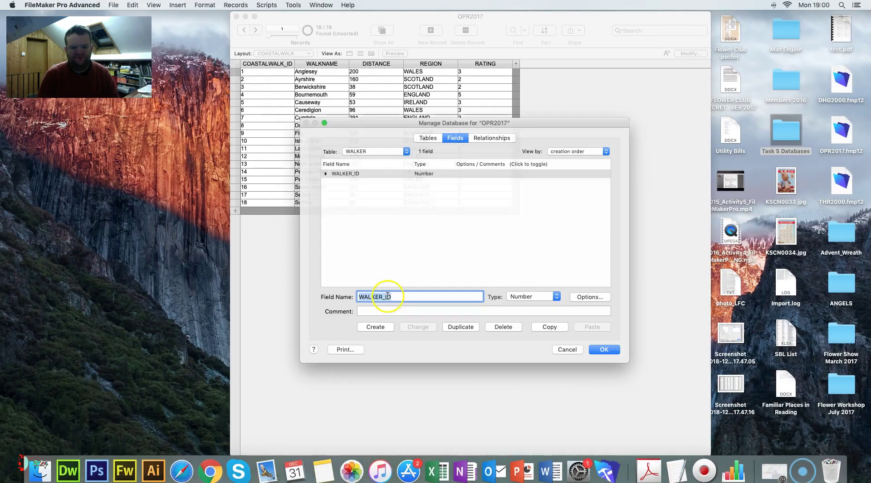
# Switch the field type to Text and add the TITLE, FIRSTNAME and LASTNAME fields.
pyautogui.click(533, 297)
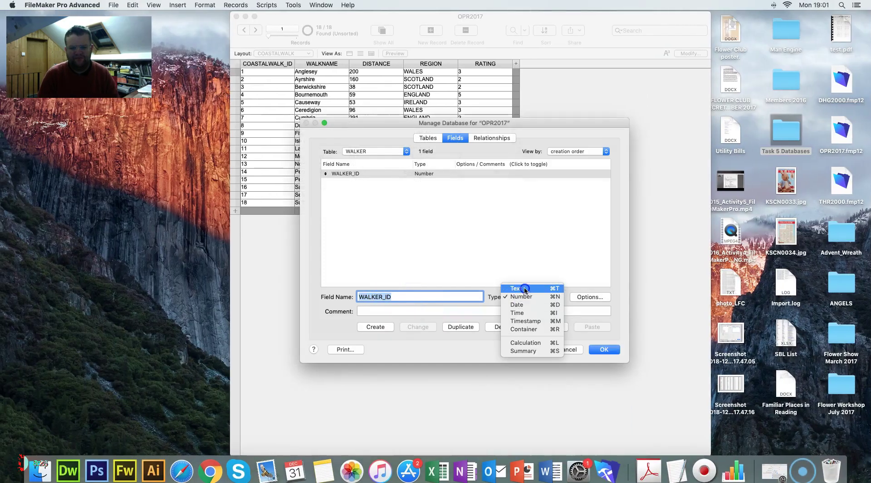
pyautogui.click(525, 286)
pyautogui.doubleClick(399, 293)
pyautogui.write('TITLE')
pyautogui.press('Return')
pyautogui.write('FIRST')
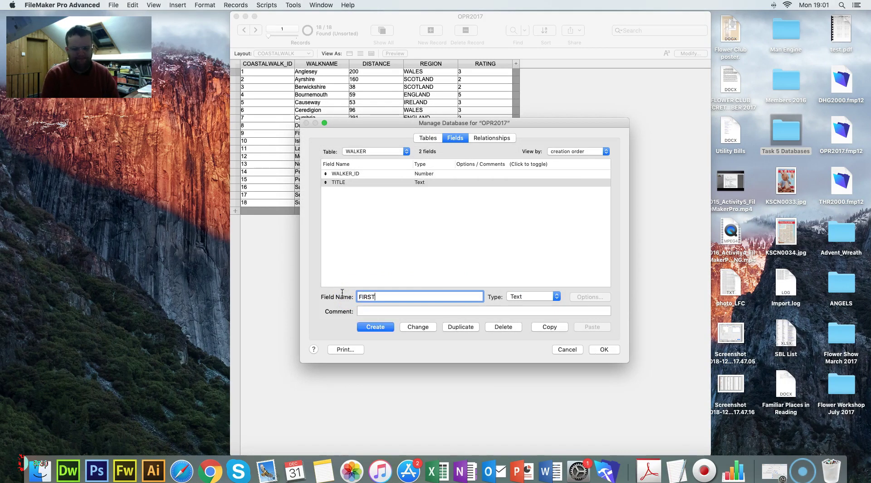
pyautogui.write('NAME')
pyautogui.press('Return')
pyautogui.write('LASTNAME')
pyautogui.press('Return')
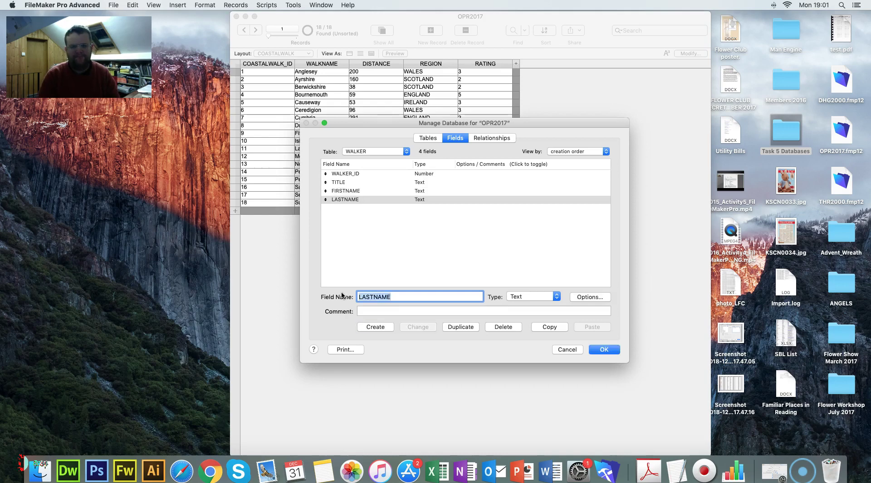
# Add the ADDR1, ADDR2 and POSTCODE Text fields.
pyautogui.press('super+Tab')
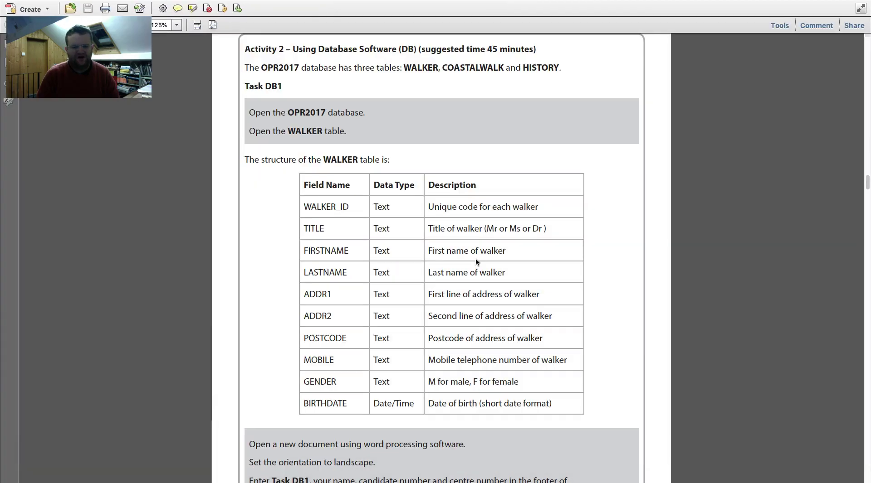
pyautogui.press('super+Tab')
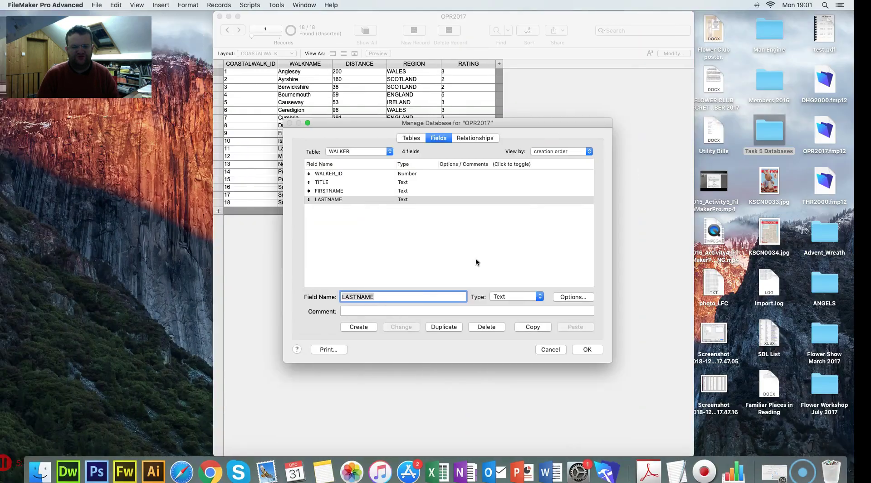
pyautogui.write('ADDR1')
pyautogui.press('Return')
pyautogui.write('AD')
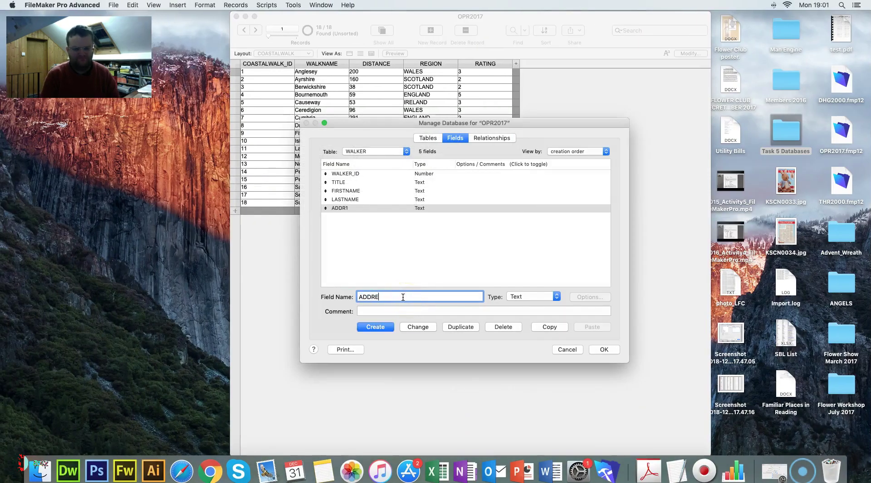
pyautogui.write('DR2')
pyautogui.press('Return')
pyautogui.write('POSTCODE')
pyautogui.press('Return')
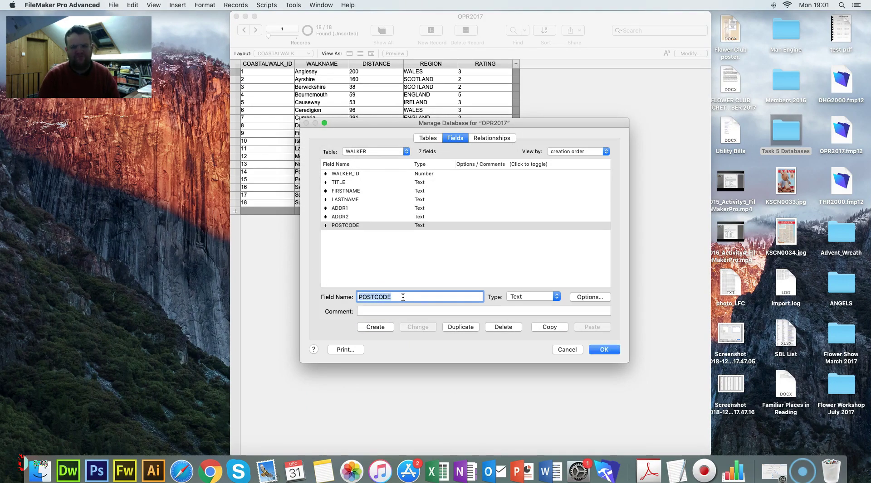
# Add the MOBILE, GENDER and BIRTHDATE Text fields.
pyautogui.press('super+Tab')
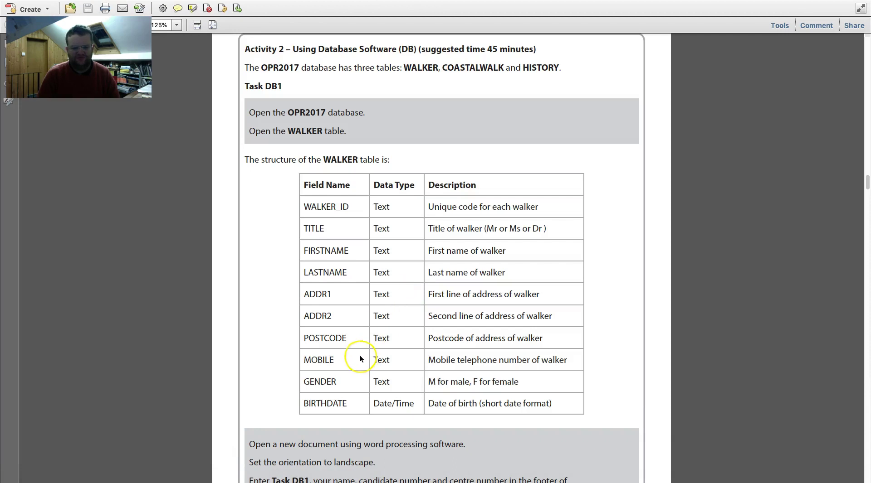
pyautogui.press('super+Tab')
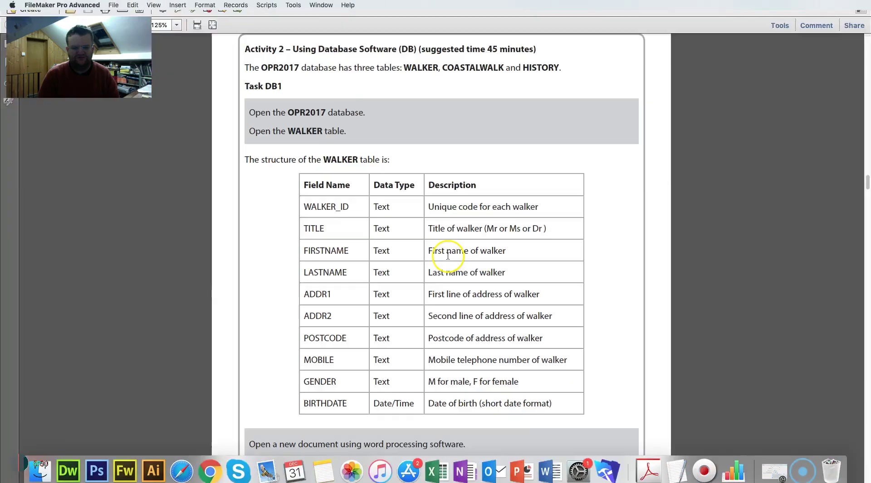
pyautogui.write('MOBILE')
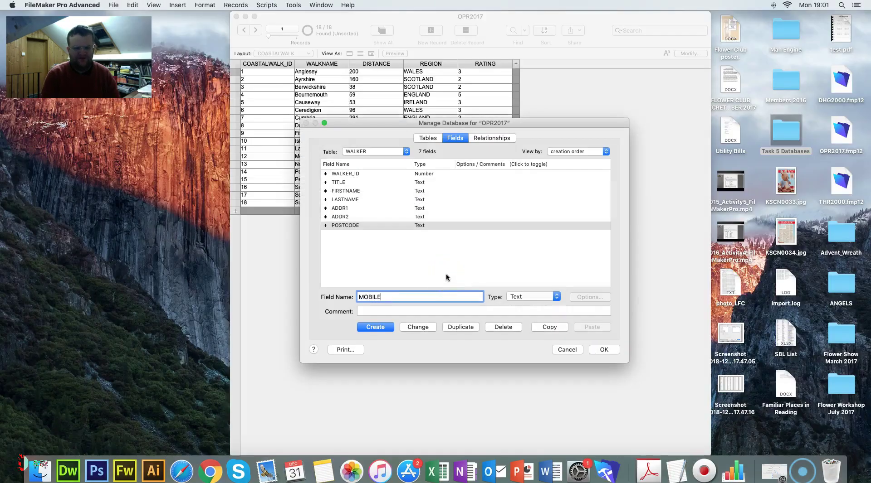
pyautogui.press('Return')
pyautogui.write('GENDER')
pyautogui.press('Return')
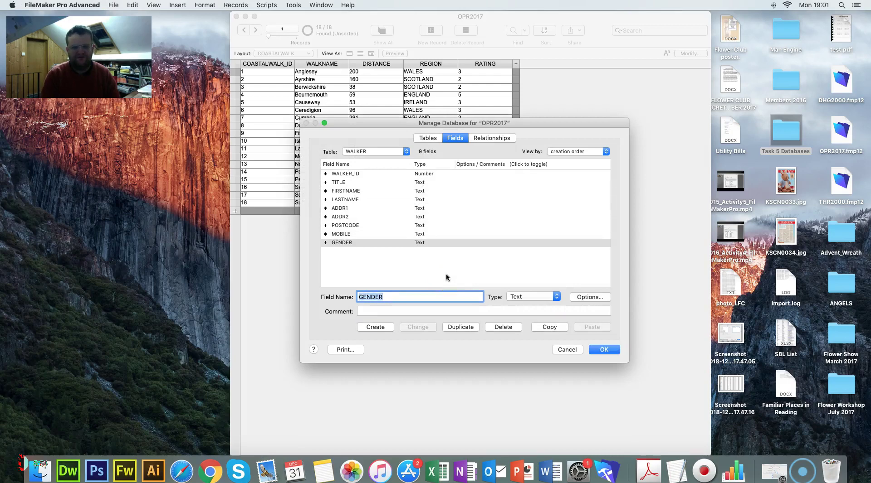
pyautogui.press('super+Tab')
pyautogui.press('super+Tab')
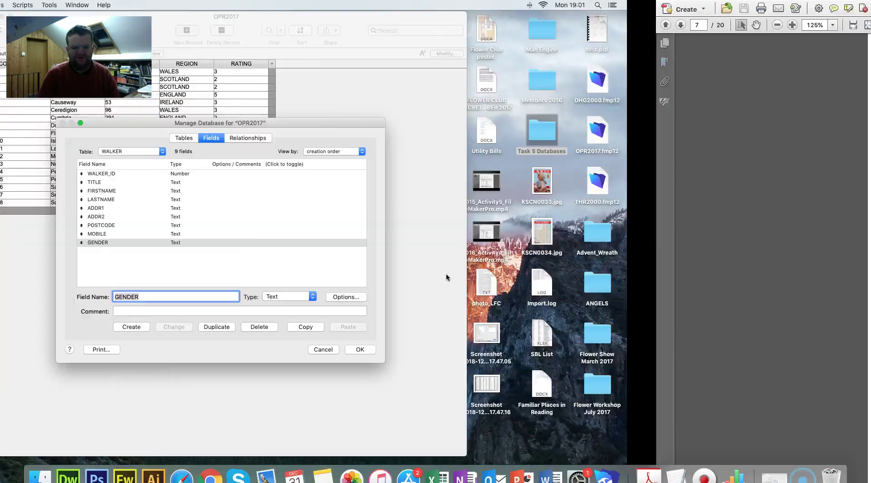
pyautogui.write('BIRTHDA')
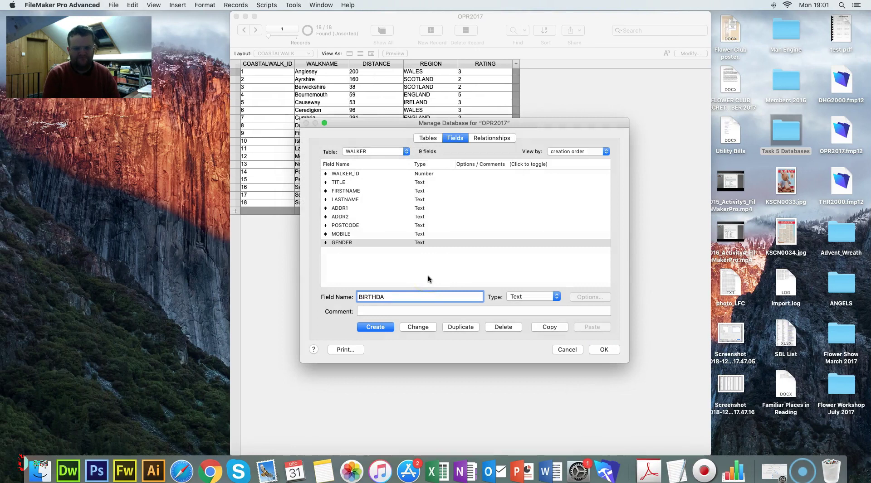
pyautogui.write('TE')
pyautogui.press('Return')
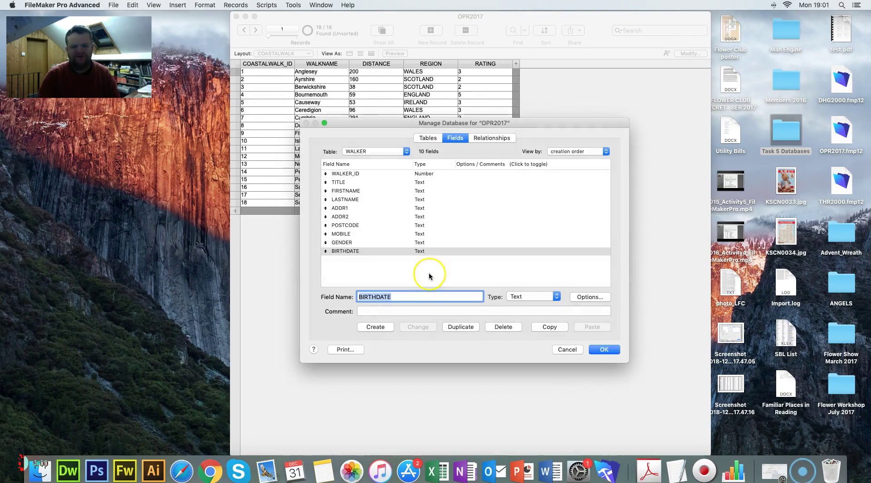
# Change BIRTHDATE's field type to Date and confirm the conversion.
pyautogui.press('super+Tab')
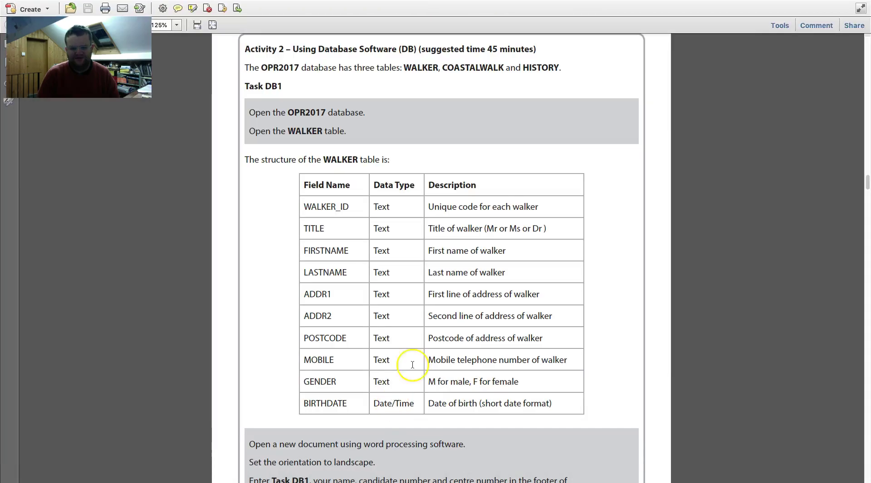
pyautogui.press('super+Tab')
pyautogui.click(536, 296)
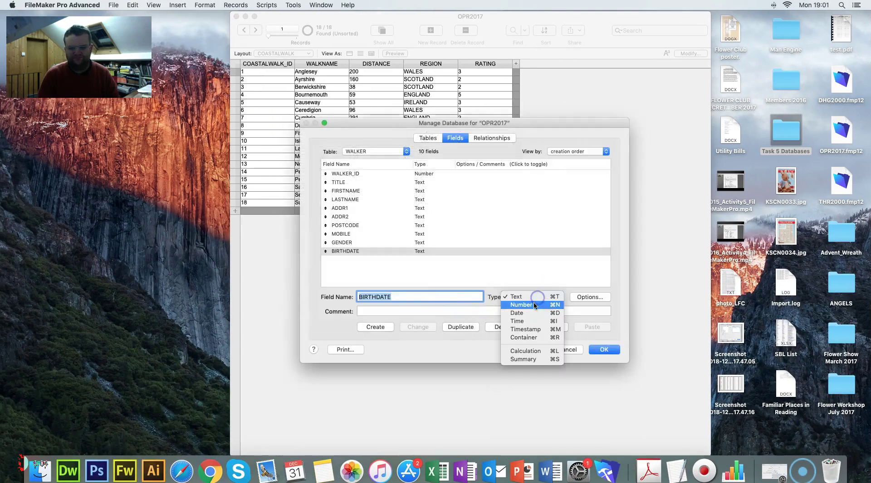
pyautogui.click(530, 314)
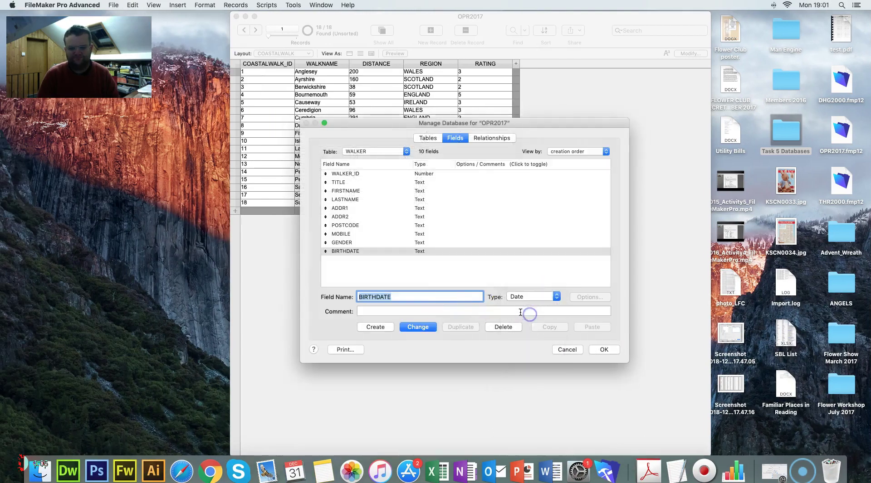
pyautogui.click(411, 329)
pyautogui.click(448, 206)
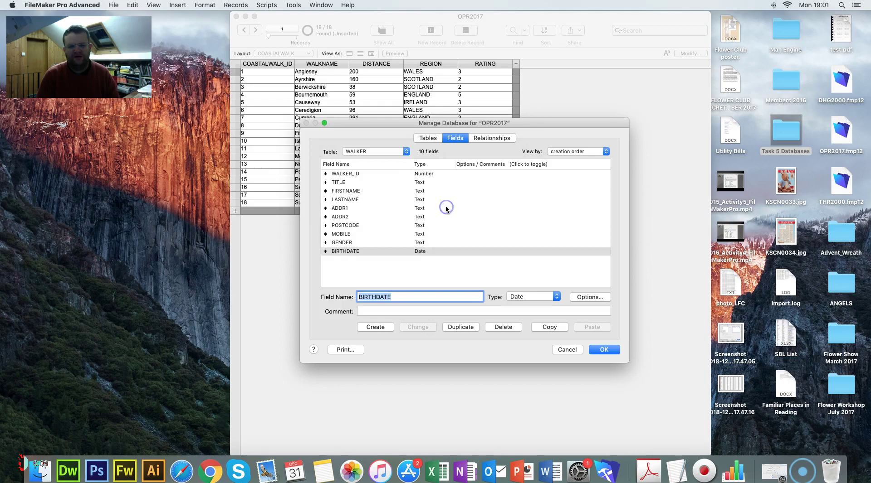
# Select the GENDER field and check the task sheet for its validation rules.
pyautogui.click(398, 242)
pyautogui.hotkey('ctrl', 'Right')
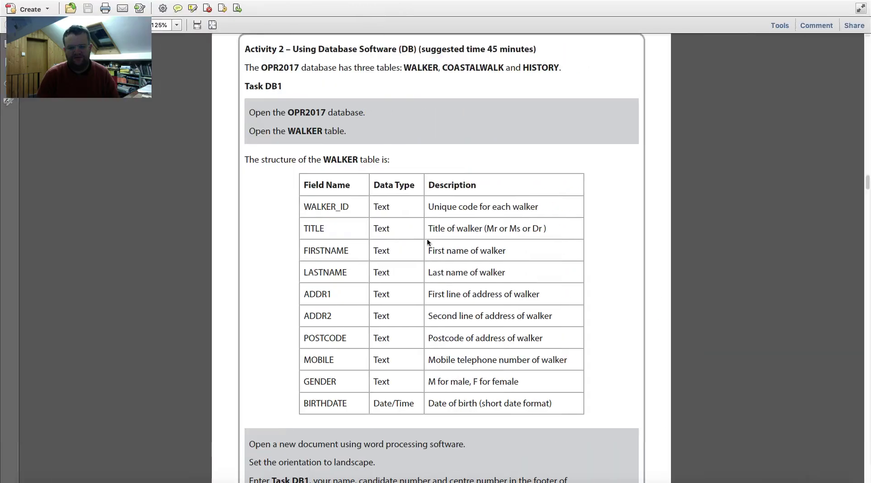
pyautogui.scroll(1, 424, 367)
pyautogui.hotkey('ctrl', 'Left')
# Validate GENDER as a member of a new GENDER value list with values M and F.
pyautogui.click(589, 297)
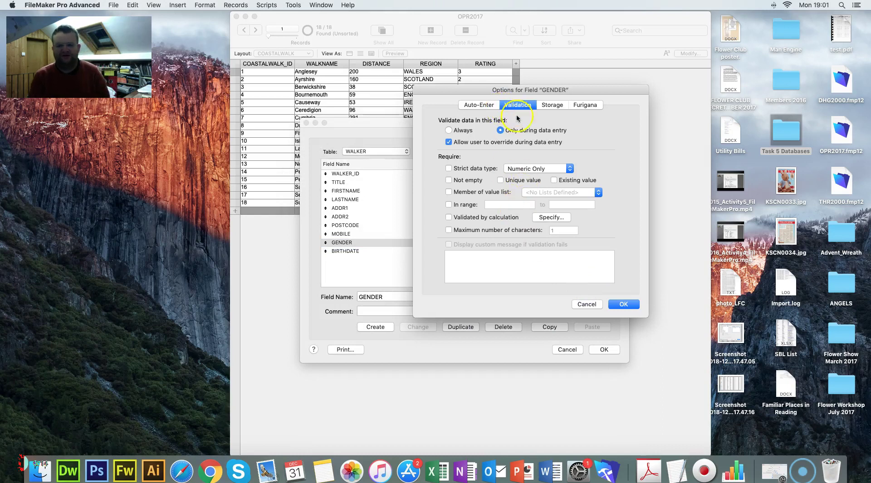
pyautogui.click(455, 193)
pyautogui.click(544, 193)
pyautogui.click(562, 204)
pyautogui.click(335, 240)
pyautogui.write('GENDER')
pyautogui.click(405, 190)
pyautogui.write('M')
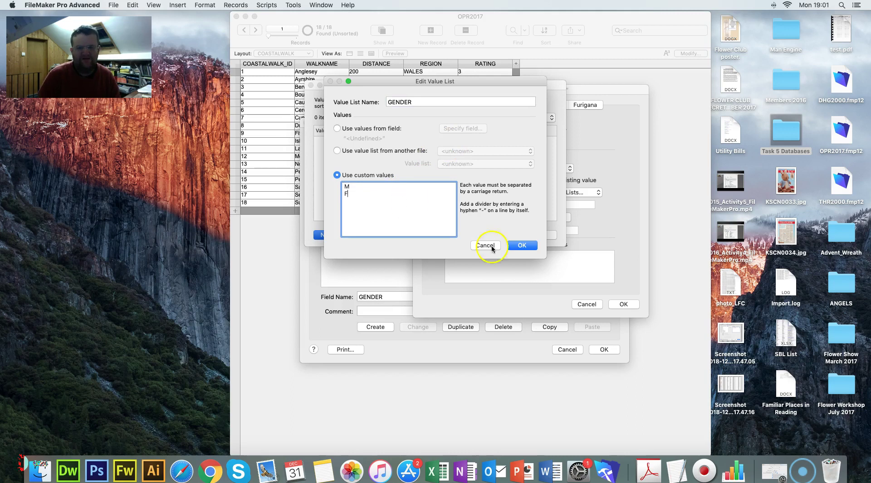
pyautogui.click(522, 245)
pyautogui.click(550, 235)
pyautogui.press('Return')
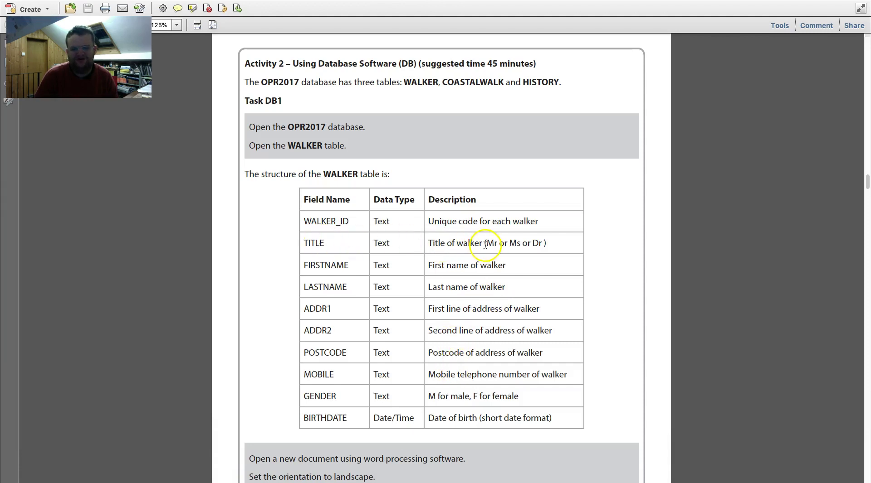
pyautogui.hotkey('ctrl', 'Left')
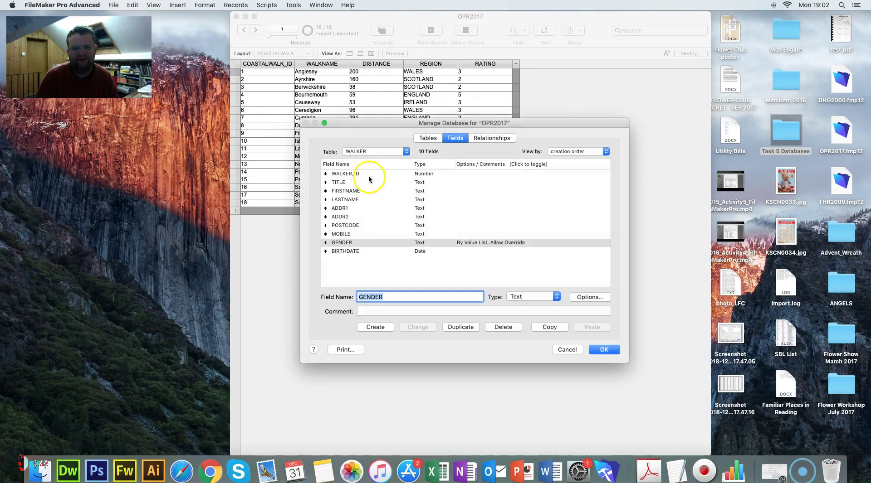
# Require TITLE values from a value list and create a new list named TITLE.
pyautogui.click(368, 183)
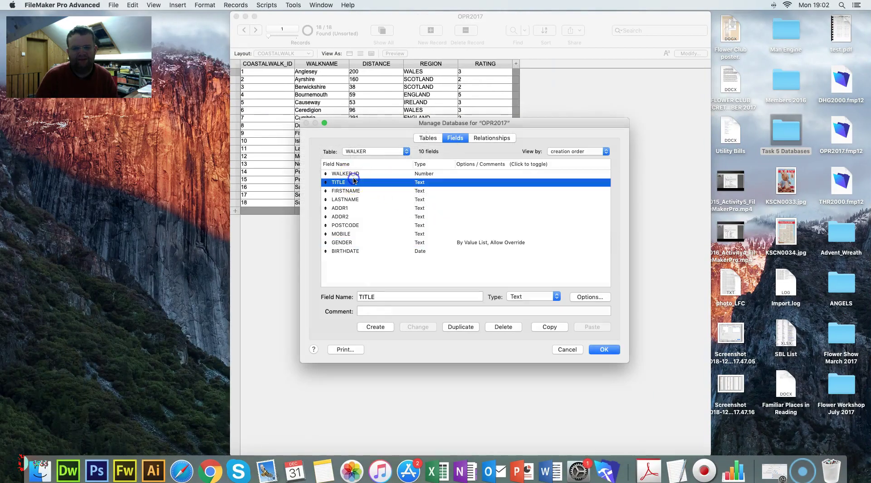
pyautogui.click(586, 298)
pyautogui.click(448, 193)
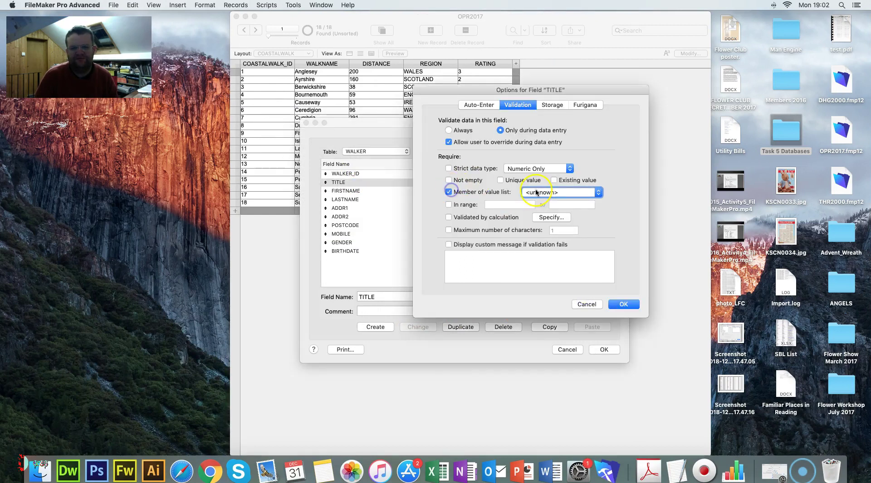
pyautogui.click(546, 193)
pyautogui.click(546, 207)
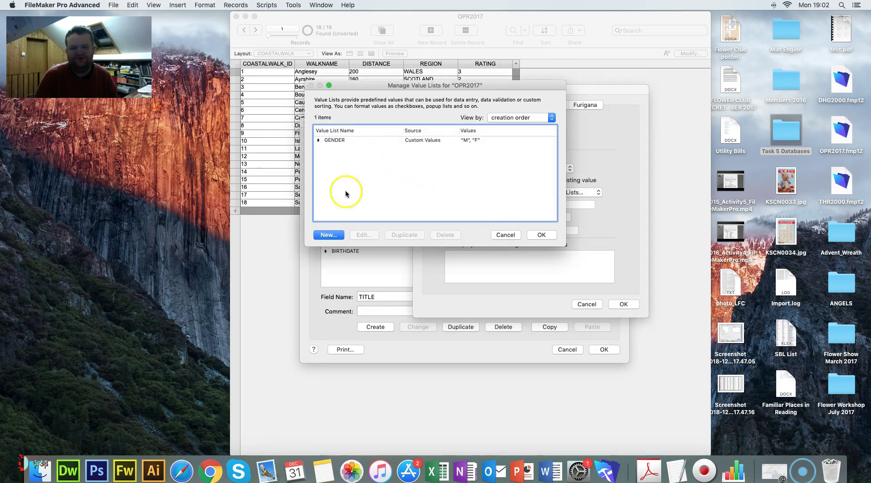
pyautogui.click(328, 236)
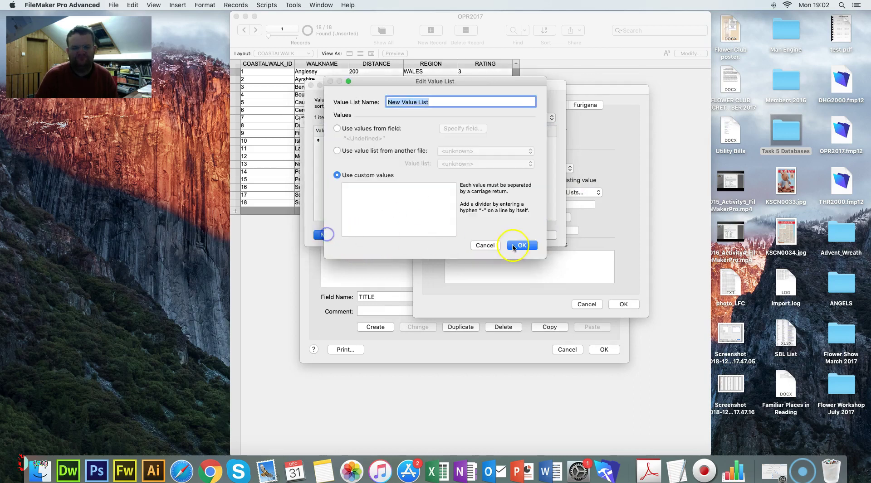
pyautogui.write('TITLE')
pyautogui.click(513, 246)
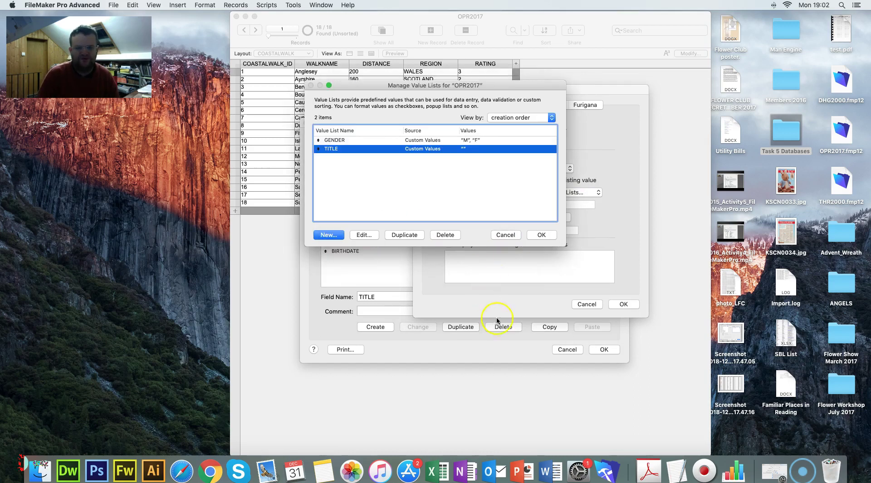
# Fill the TITLE list with Mr, Ms and Dr, apply it, and save the database changes.
pyautogui.click(364, 235)
pyautogui.click(374, 206)
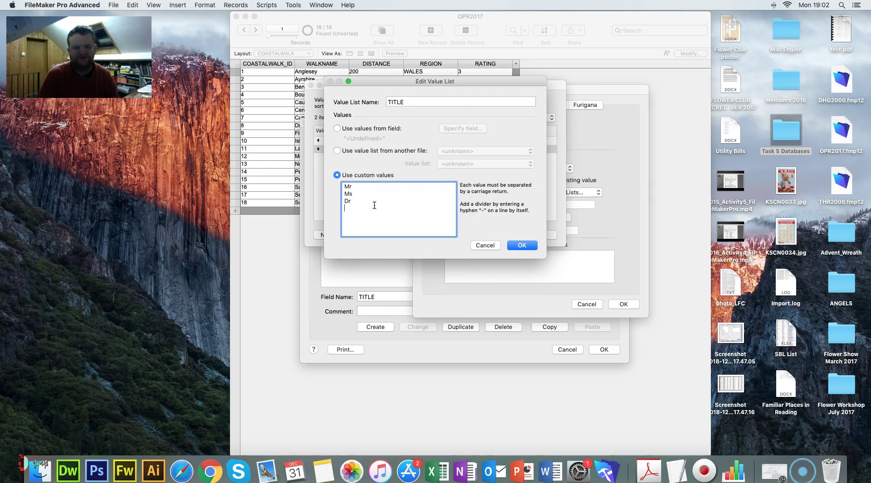
pyautogui.click(516, 246)
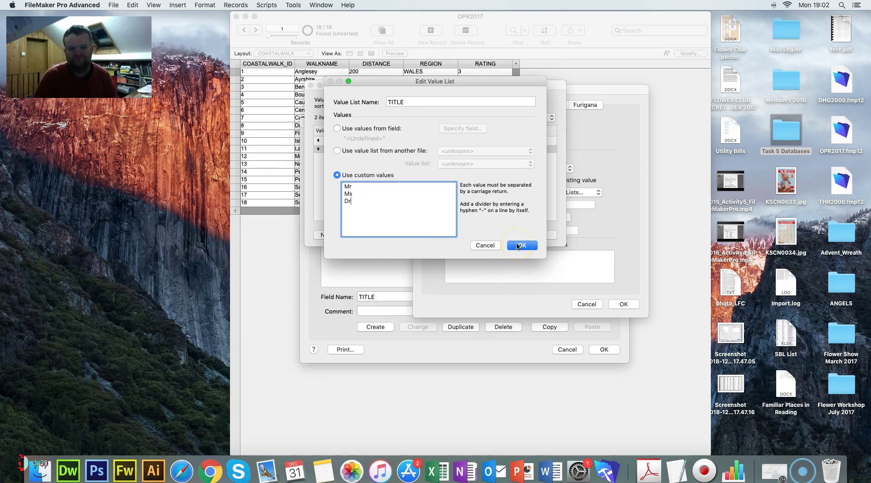
pyautogui.click(533, 247)
pyautogui.click(543, 238)
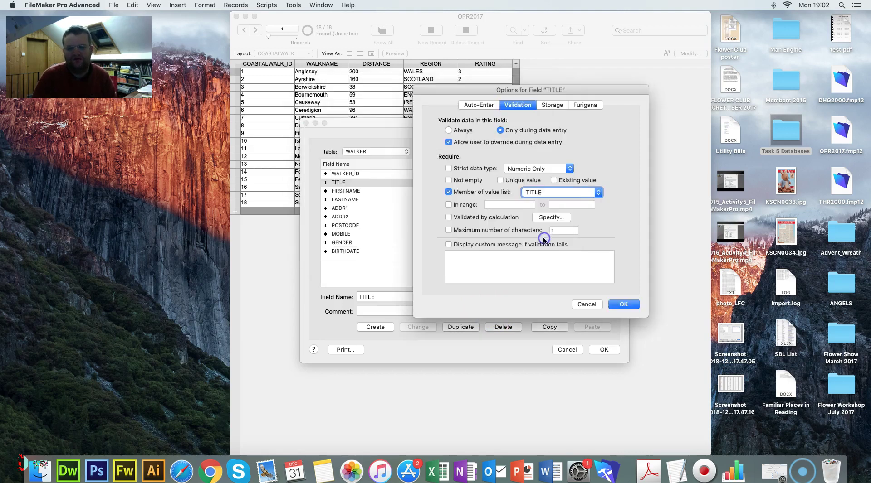
pyautogui.click(624, 303)
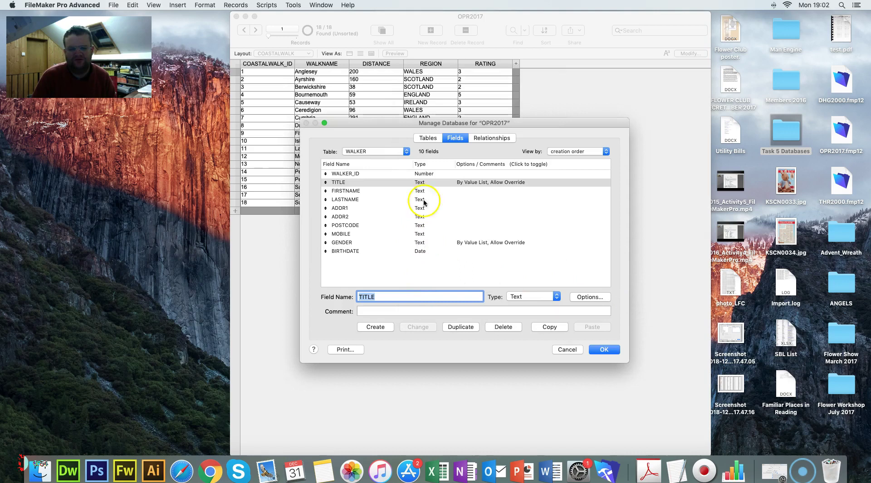
pyautogui.click(603, 350)
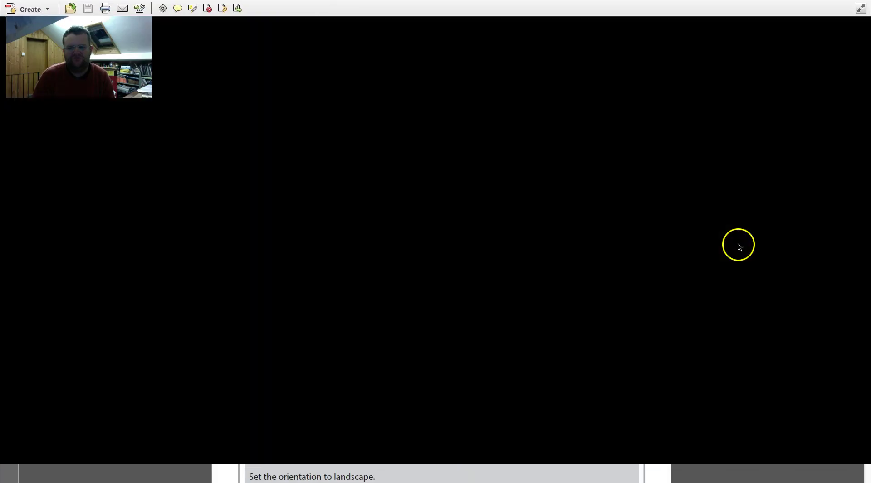
# Read Tasks DB1–DB3 in the exam paper, then return to the OPR2017 database.
pyautogui.scroll(-12, 372, 283)
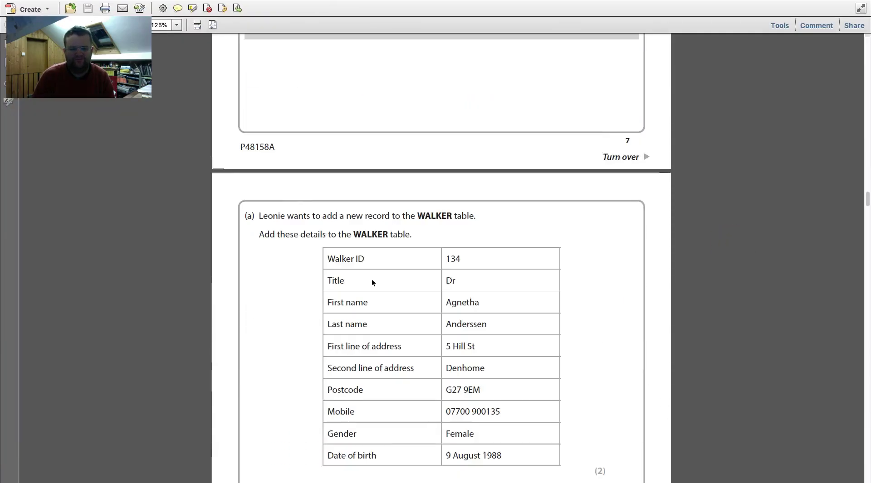
pyautogui.scroll(-12, 372, 283)
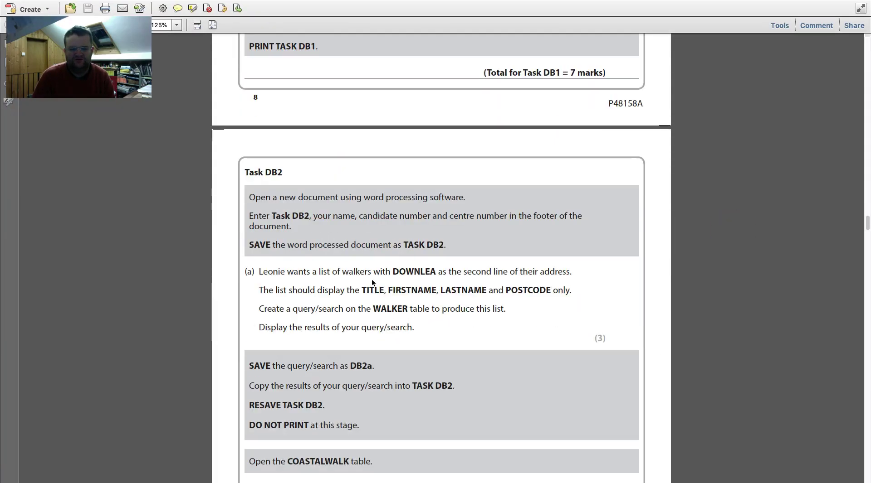
pyautogui.scroll(-8, 371, 281)
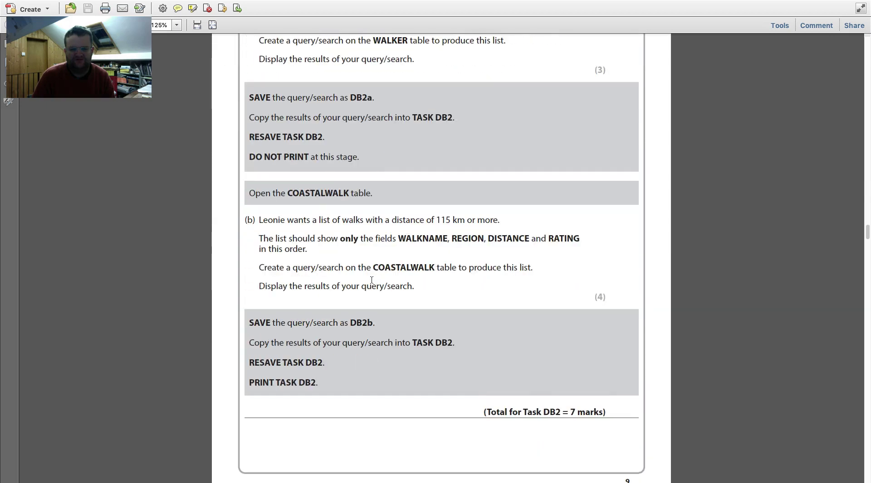
pyautogui.scroll(-15, 371, 280)
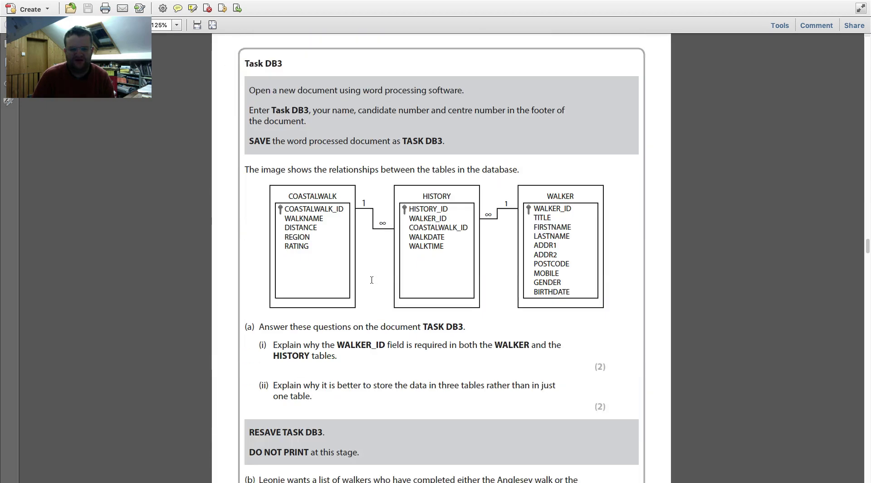
pyautogui.scroll(20, 371, 280)
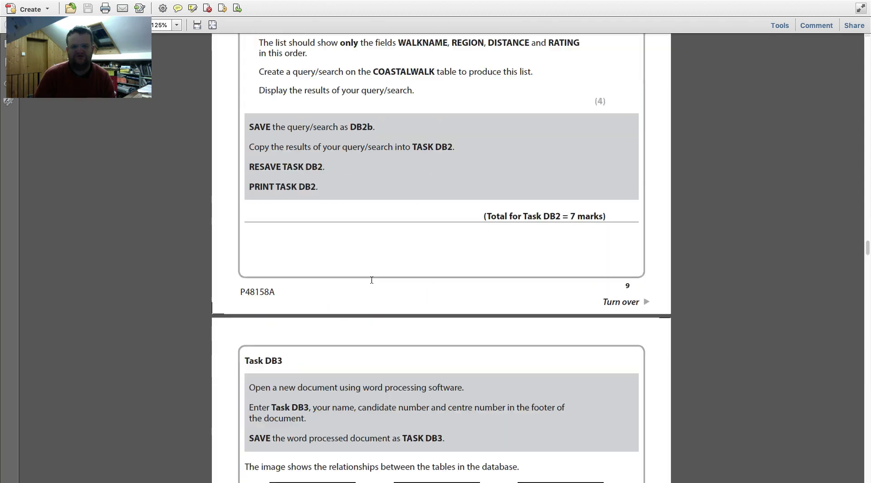
pyautogui.scroll(15, 371, 280)
pyautogui.scroll(-14, 371, 280)
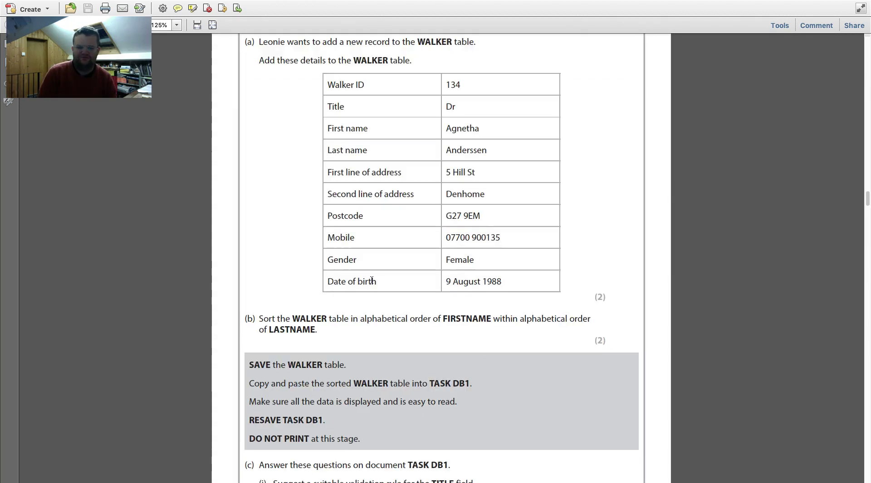
pyautogui.scroll(20, 371, 280)
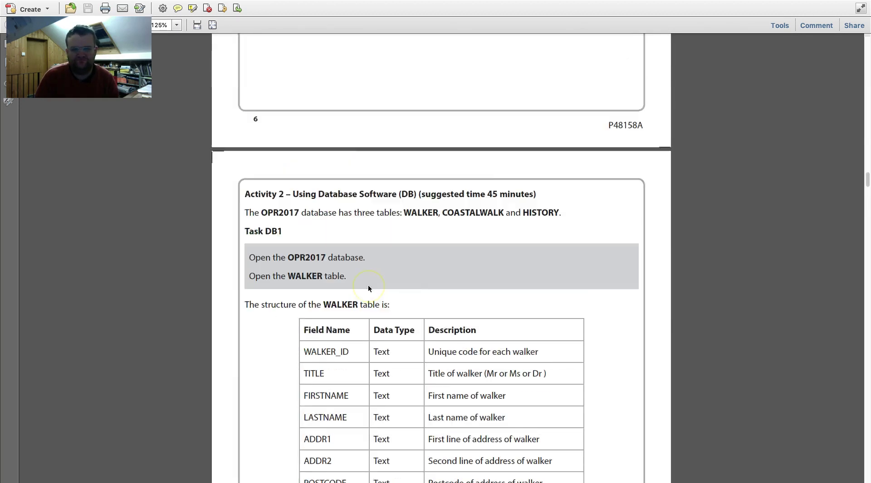
pyautogui.scroll(12, 368, 285)
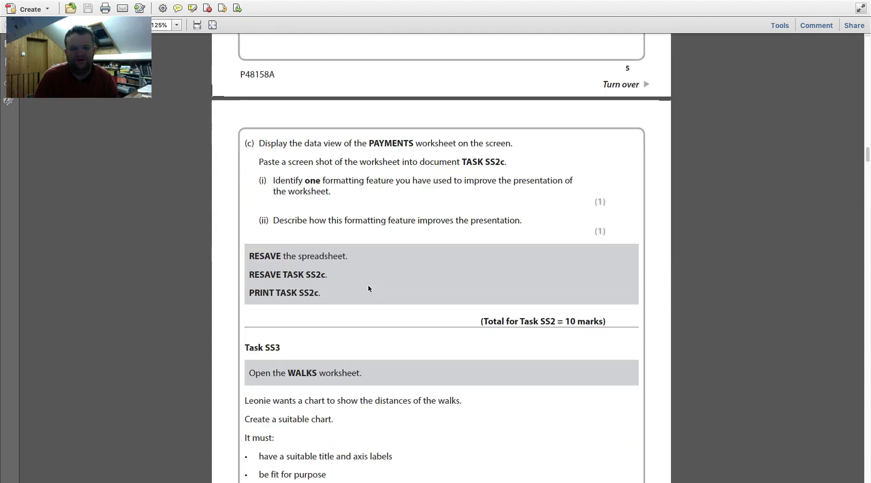
pyautogui.scroll(-8, 368, 284)
pyautogui.scroll(-20, 369, 287)
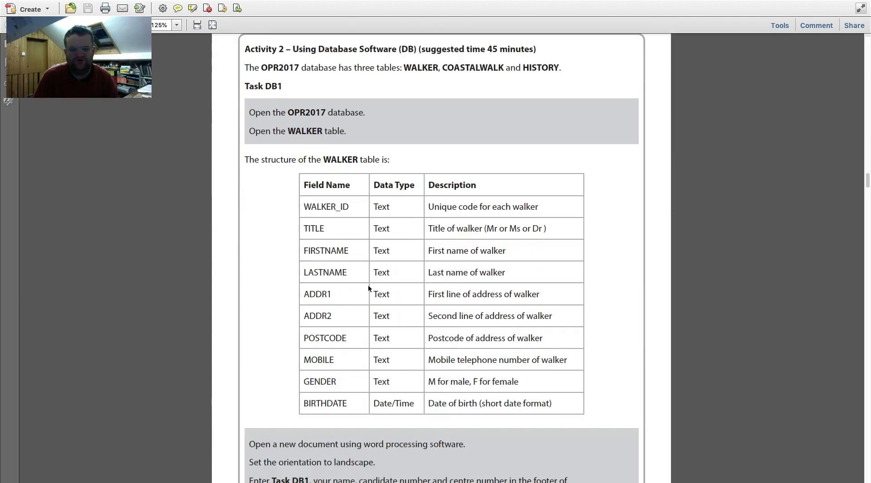
pyautogui.scroll(-3, 368, 287)
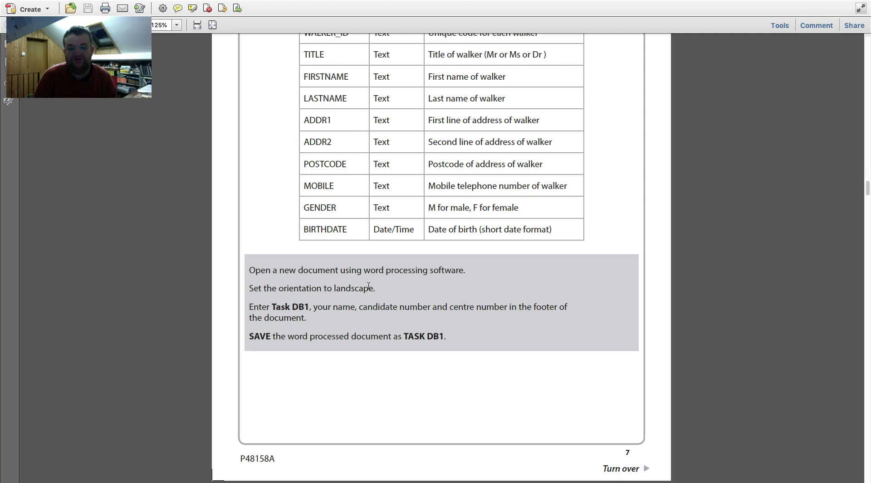
pyautogui.hotkey('ctrl', 'Left')
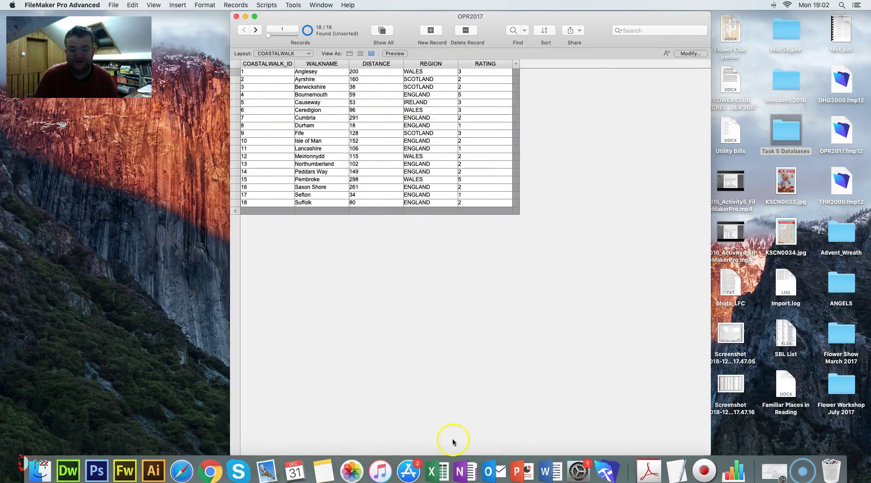
# Create a blank Word document and set its orientation to Landscape.
pyautogui.click(291, 135)
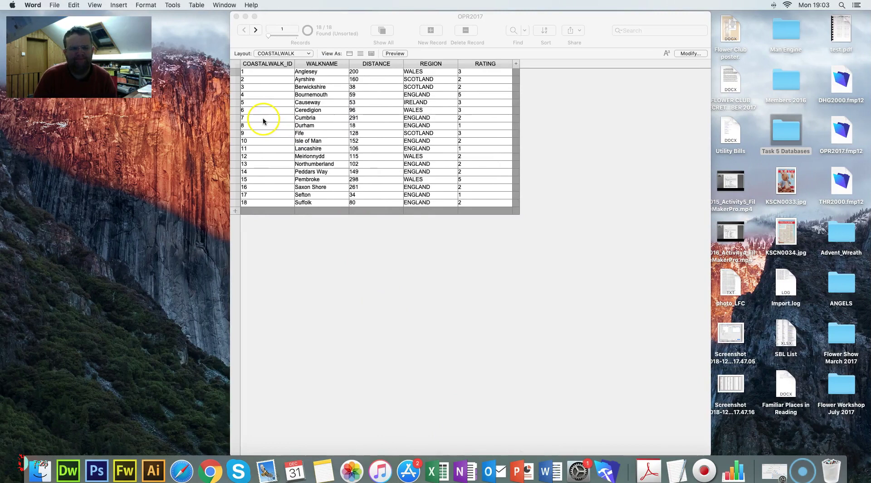
pyautogui.doubleClick(395, 188)
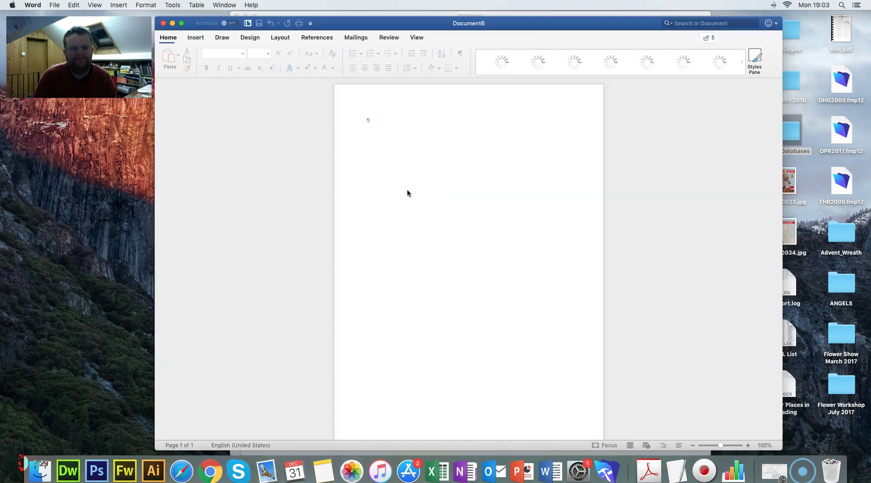
pyautogui.click(366, 156)
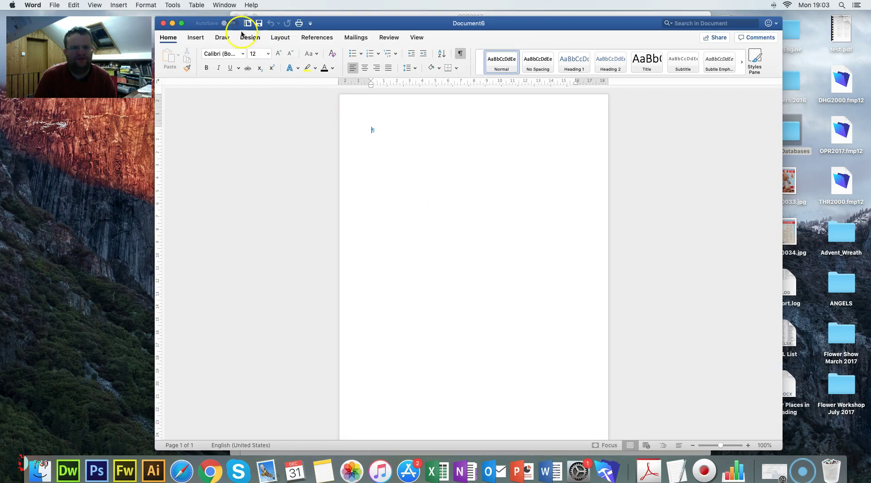
pyautogui.click(271, 38)
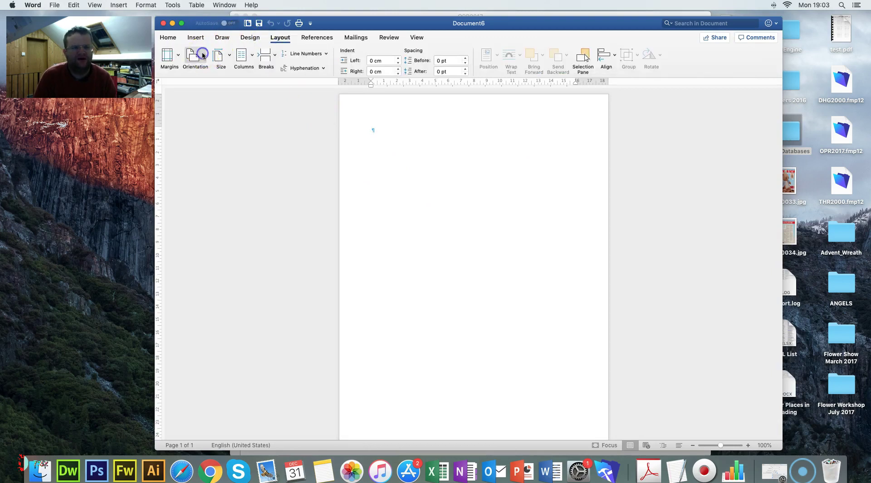
pyautogui.click(202, 55)
pyautogui.click(202, 93)
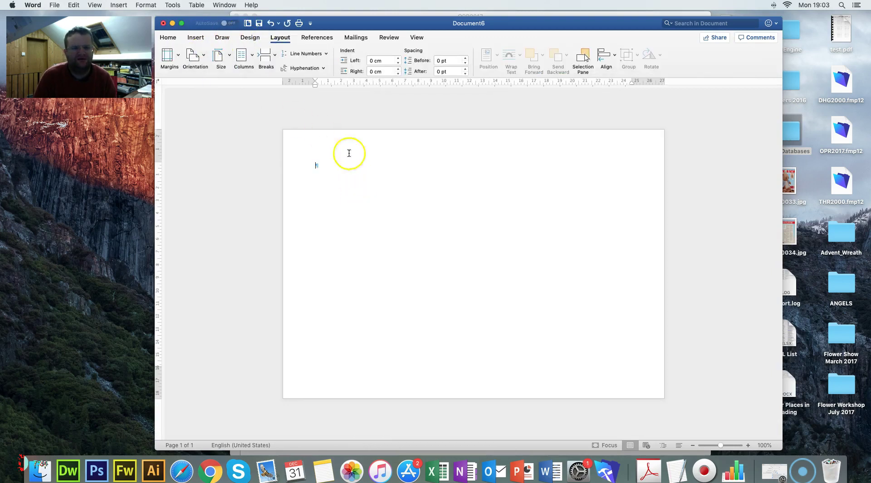
# Insert a blank three-column footer with TASK DB1 on the left and the middle placeholder removed.
pyautogui.click(193, 38)
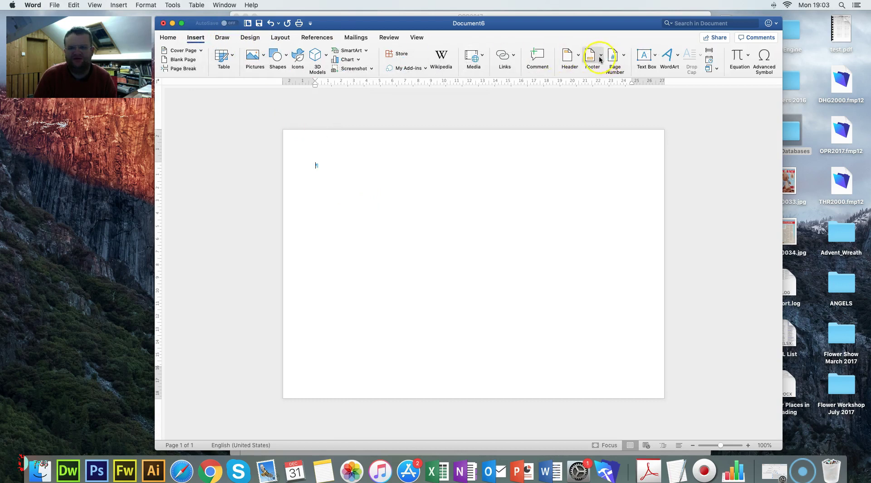
pyautogui.click(590, 54)
pyautogui.click(628, 160)
pyautogui.click(327, 380)
pyautogui.write('TASK DB1')
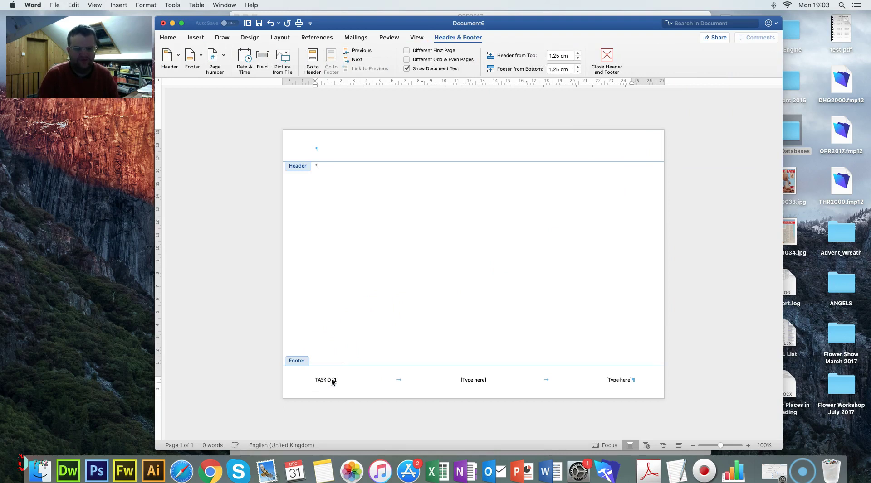
pyautogui.click(462, 380)
pyautogui.press('BackSpace')
# Type the candidate's full name in the right footer section and close the footer.
pyautogui.click(620, 381)
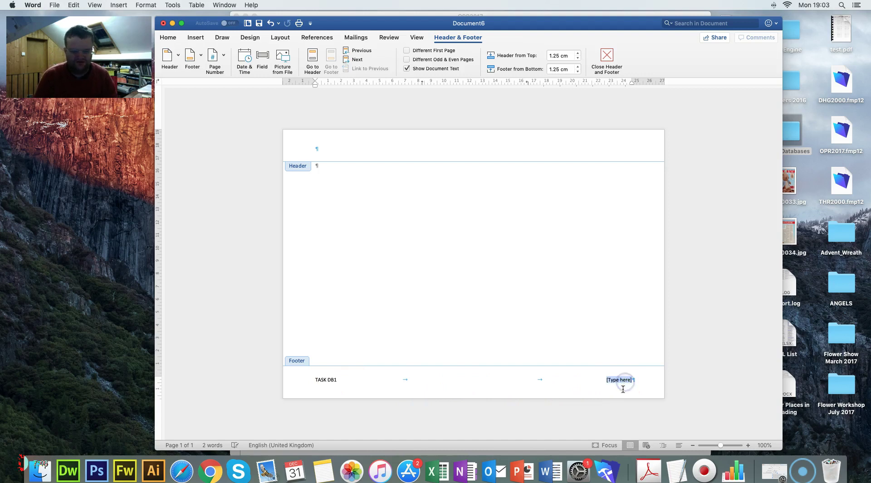
pyautogui.write('ANTHONY CLI')
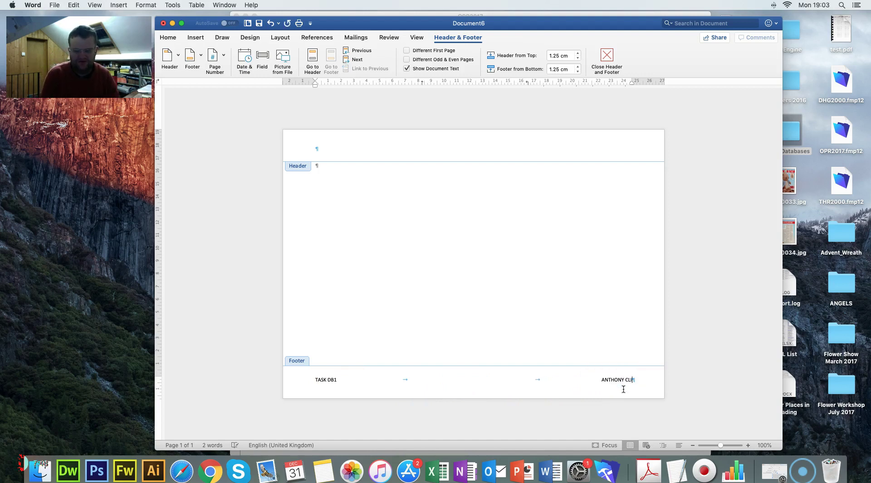
pyautogui.write('FFORD ORME')
pyautogui.click(516, 332)
pyautogui.click(496, 287)
pyautogui.click(425, 233)
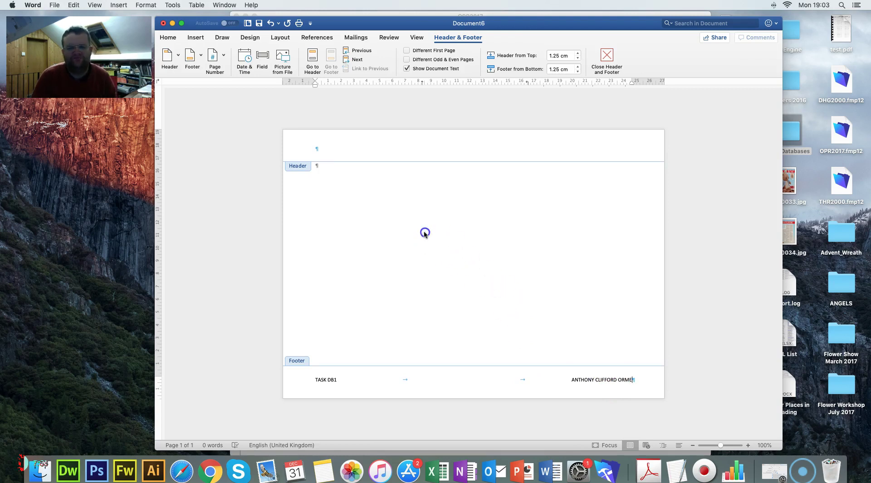
pyautogui.doubleClick(330, 167)
# Move Word aside and show the WALKER layout in table view.
pyautogui.moveTo(361, 23); pyautogui.dragTo(395, 192)
pyautogui.click(363, 77)
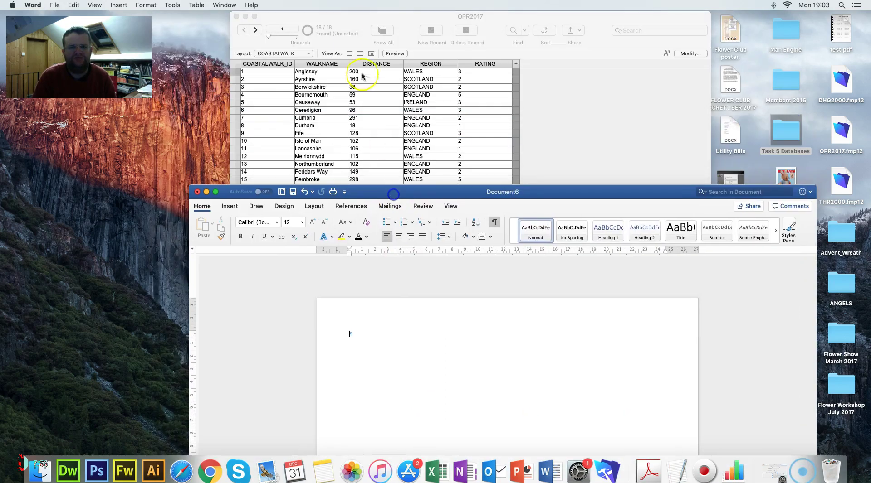
pyautogui.click(424, 18)
pyautogui.click(273, 54)
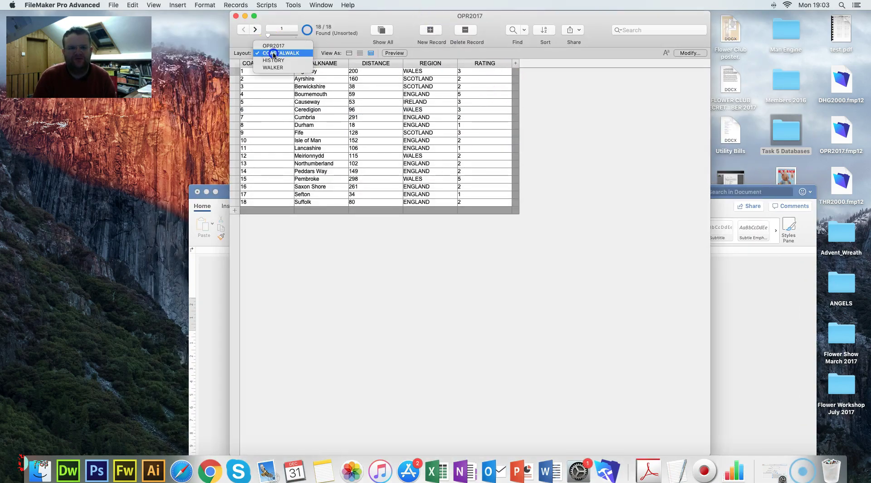
pyautogui.click(273, 67)
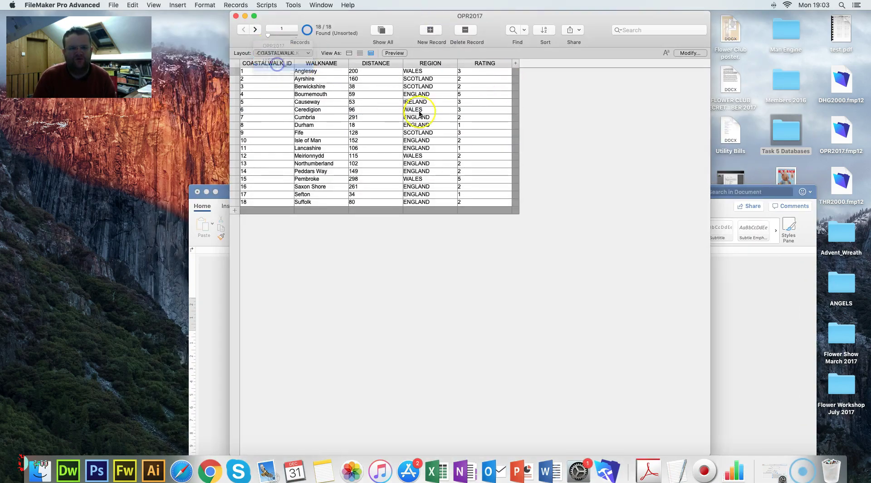
pyautogui.hotkey('ctrl', 'Right')
pyautogui.hotkey('ctrl', 'Left')
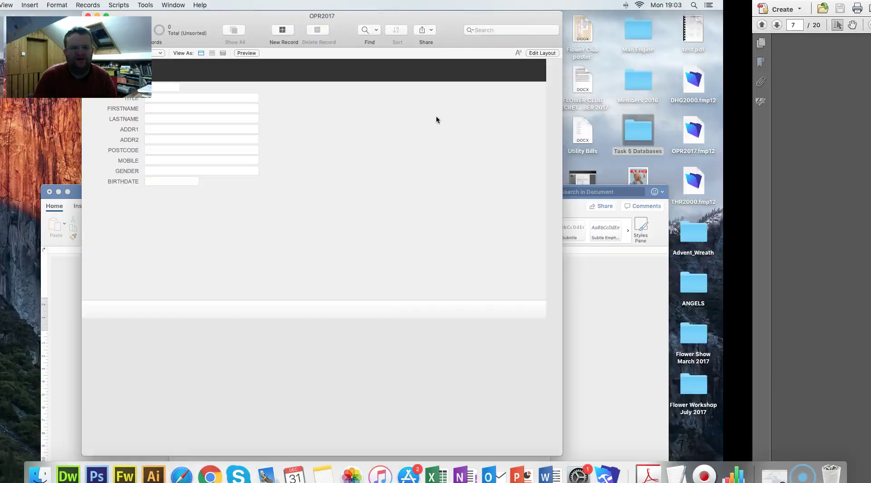
pyautogui.click(370, 53)
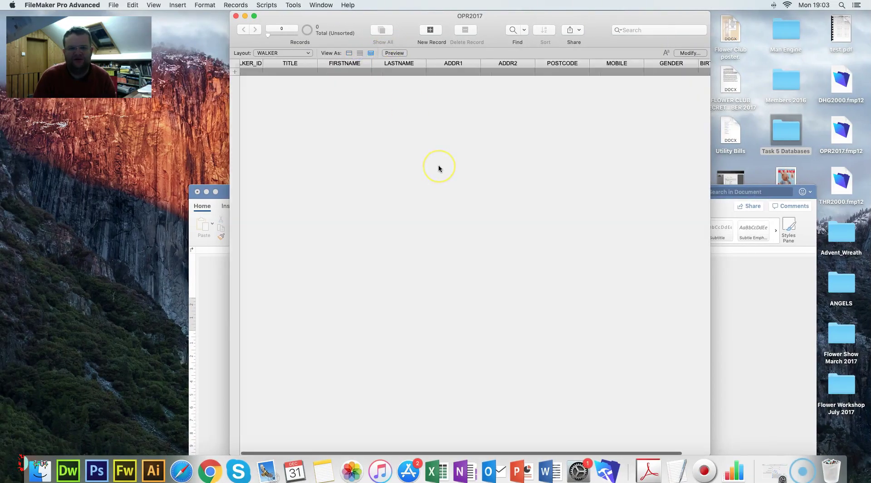
pyautogui.hotkey('ctrl', 'Right')
pyautogui.hotkey('ctrl', 'Left')
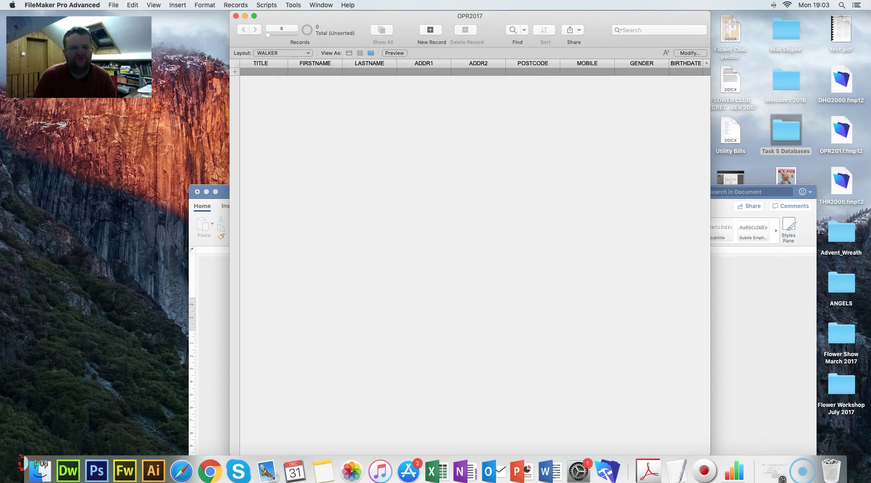
# Import WALKER.csv into the WALKER table, skipping the first row of field names.
pyautogui.click(113, 5)
pyautogui.moveTo(188, 160)
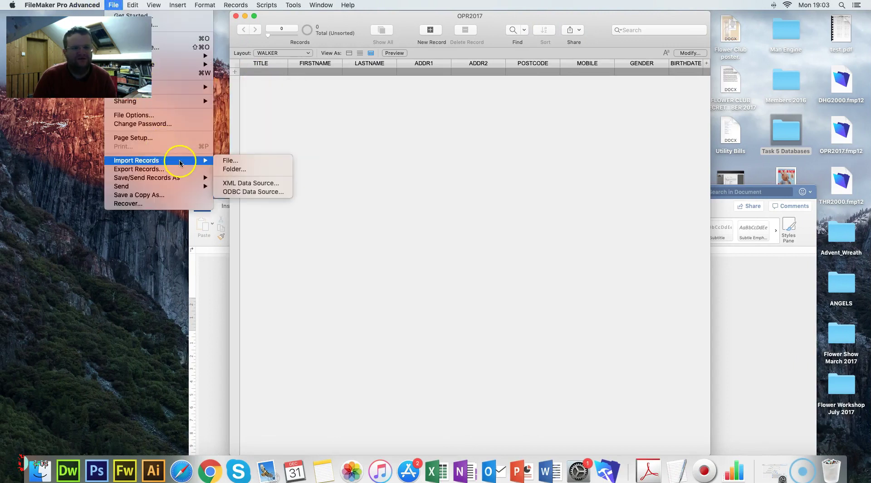
pyautogui.click(236, 163)
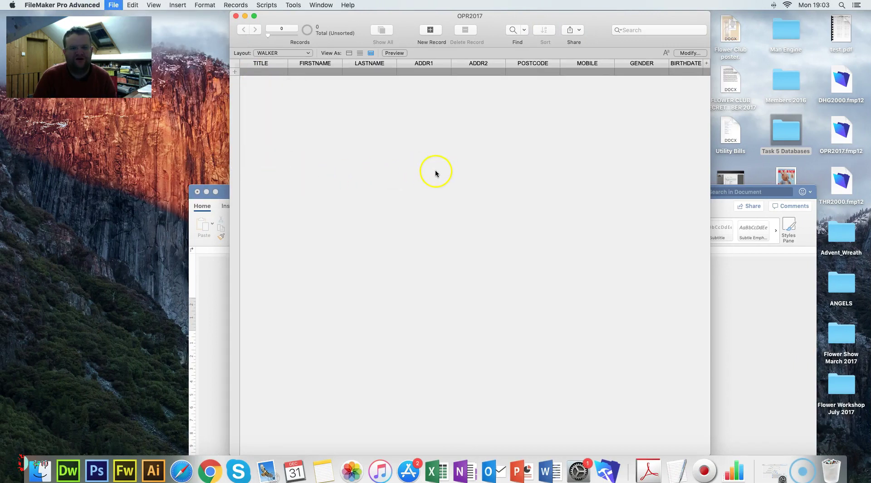
pyautogui.click(346, 235)
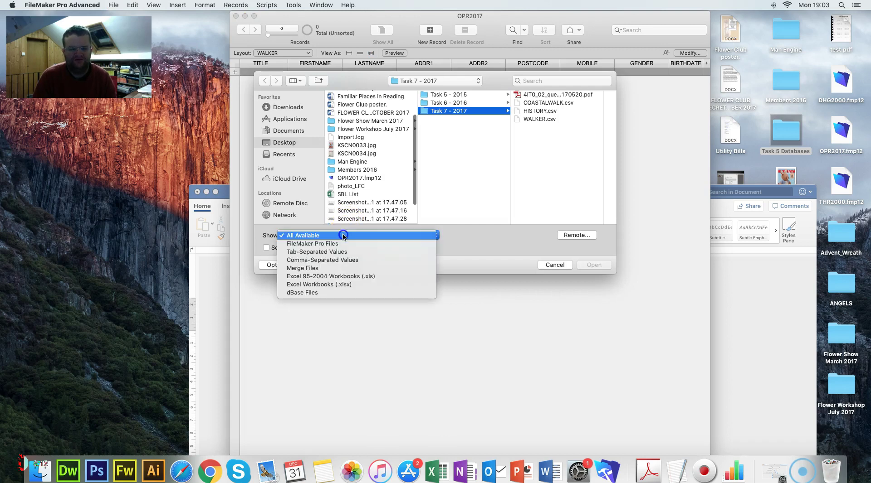
pyautogui.click(348, 258)
pyautogui.click(539, 118)
pyautogui.click(586, 266)
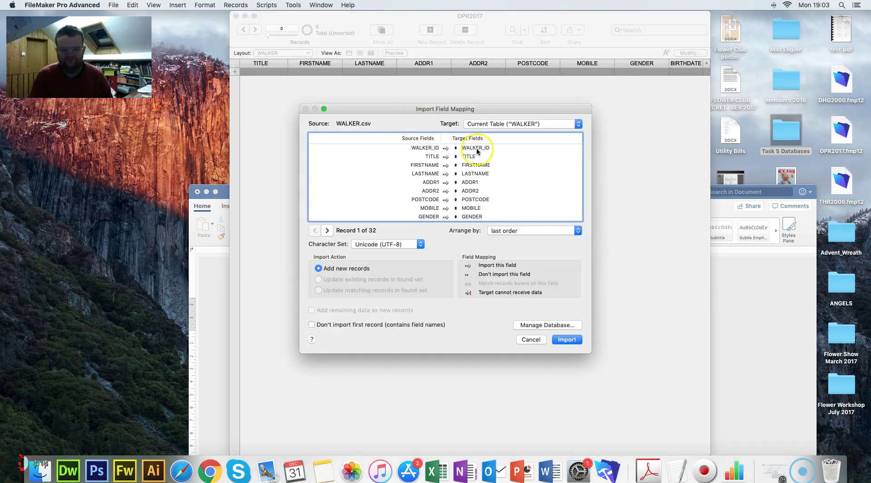
pyautogui.scroll(-1, 489, 196)
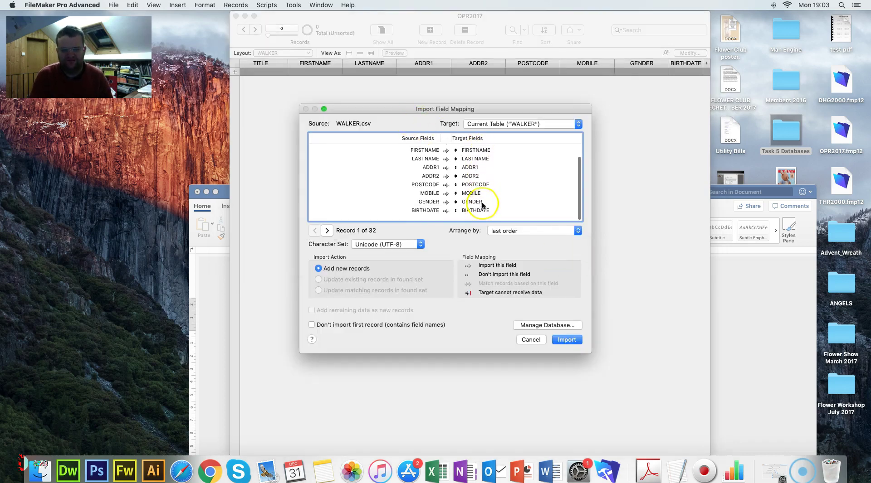
pyautogui.click(312, 324)
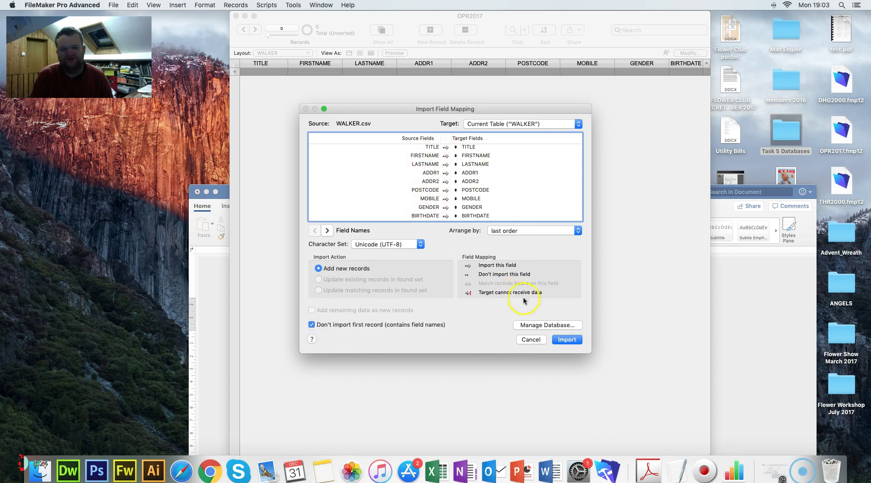
pyautogui.click(574, 345)
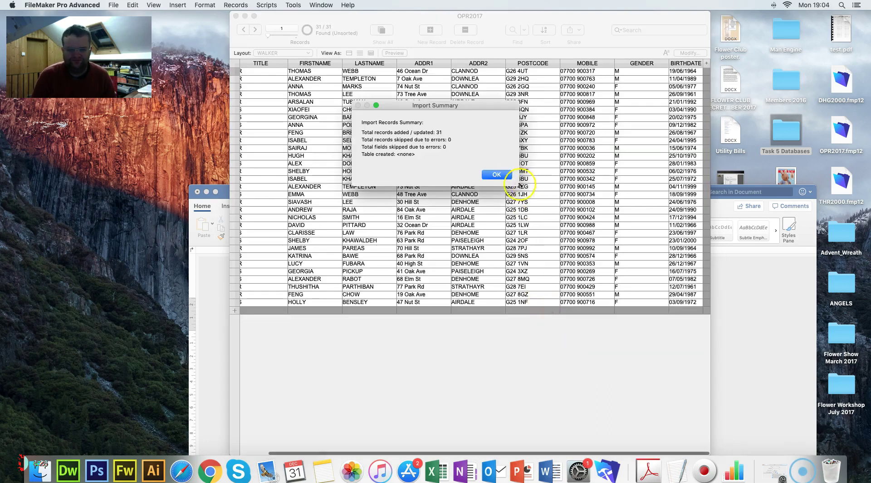
pyautogui.click(492, 176)
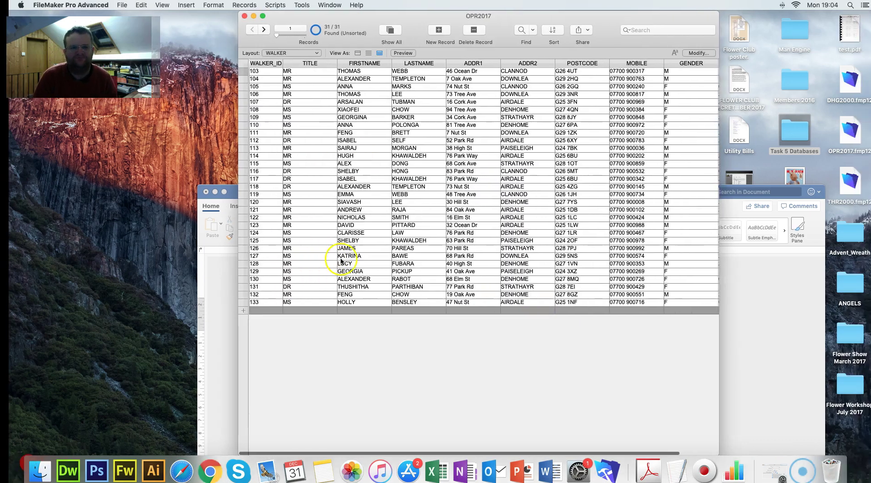
# Add new walker record 134 below the last walker in the WALKER table.
pyautogui.hscroll(5, 407, 241)
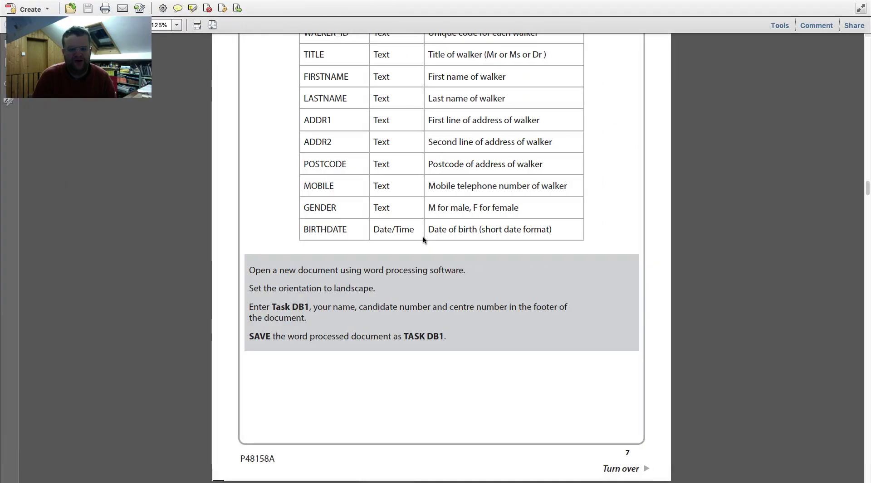
pyautogui.scroll(1, 424, 241)
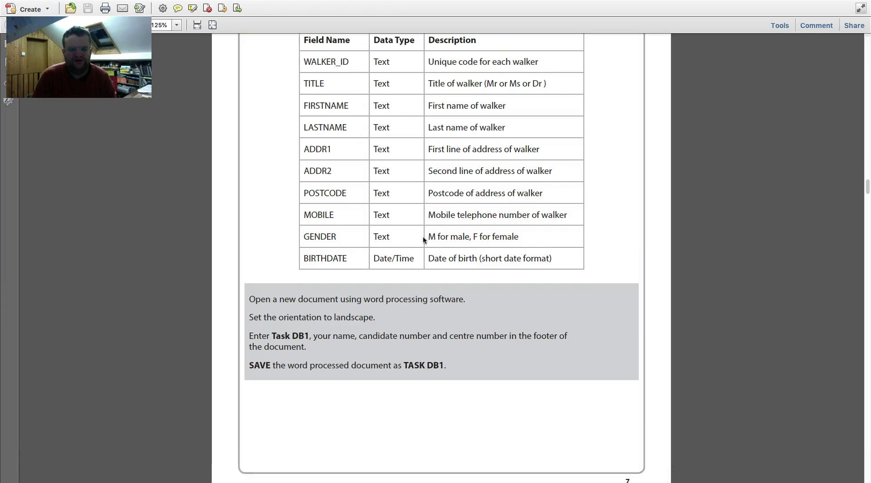
pyautogui.scroll(-3, 424, 241)
pyautogui.scroll(-10, 422, 236)
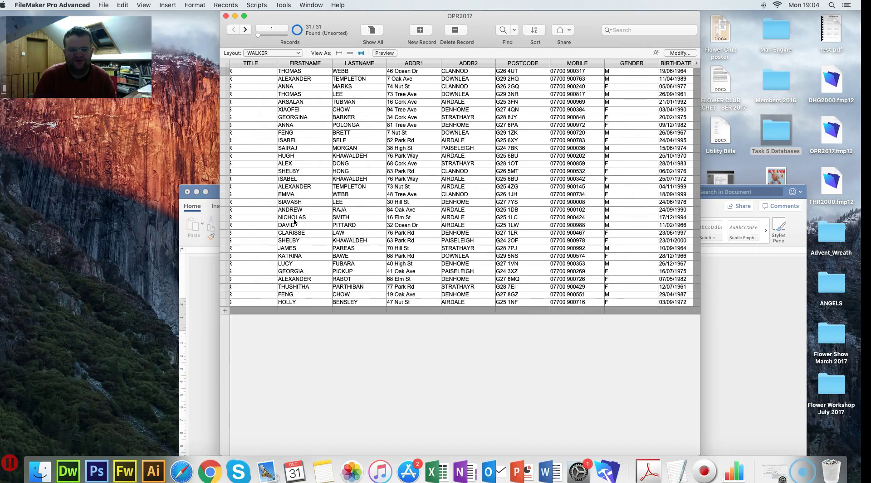
pyautogui.click(245, 310)
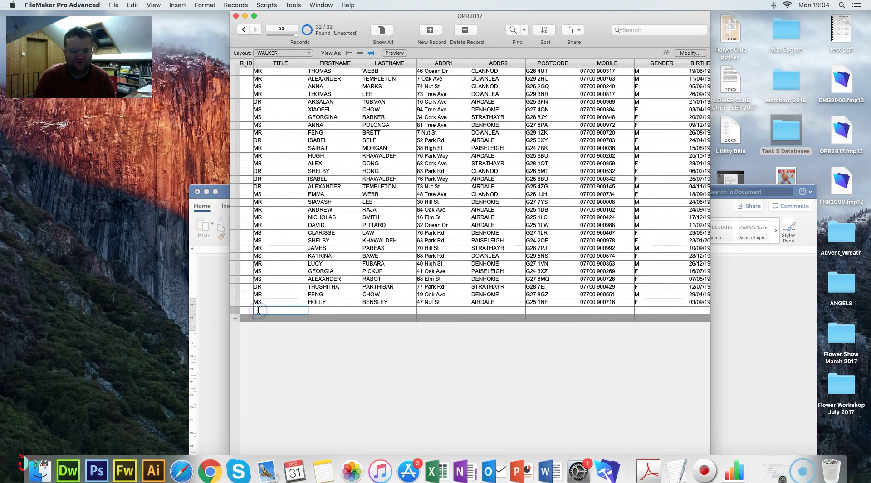
pyautogui.click(256, 311)
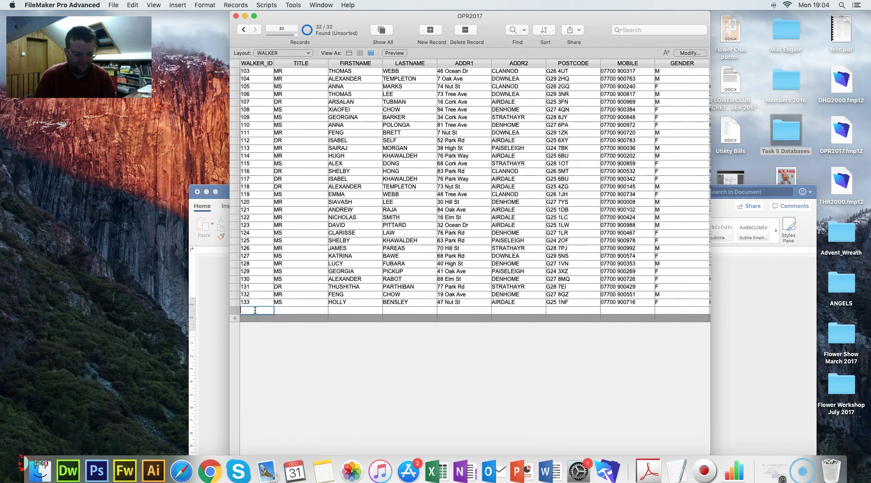
pyautogui.click(287, 310)
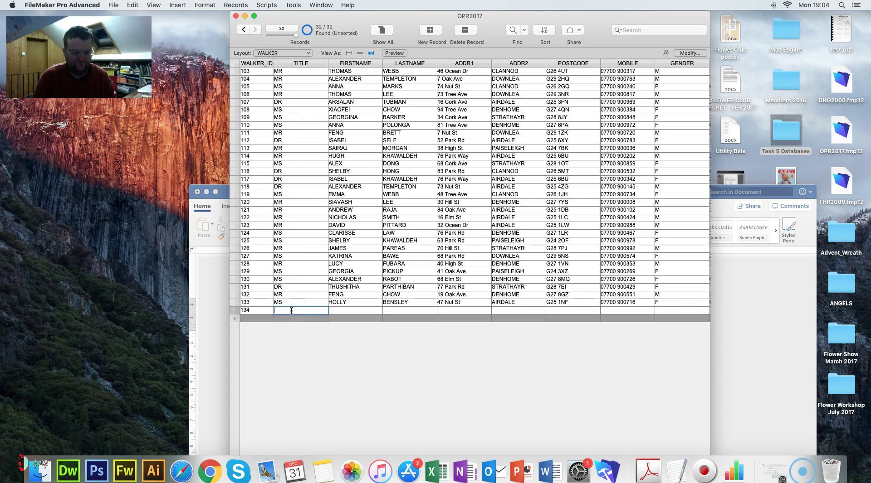
# Correct the record's title to DR and enter the walker's first and last names.
pyautogui.hotkey('ctrl', 'Right')
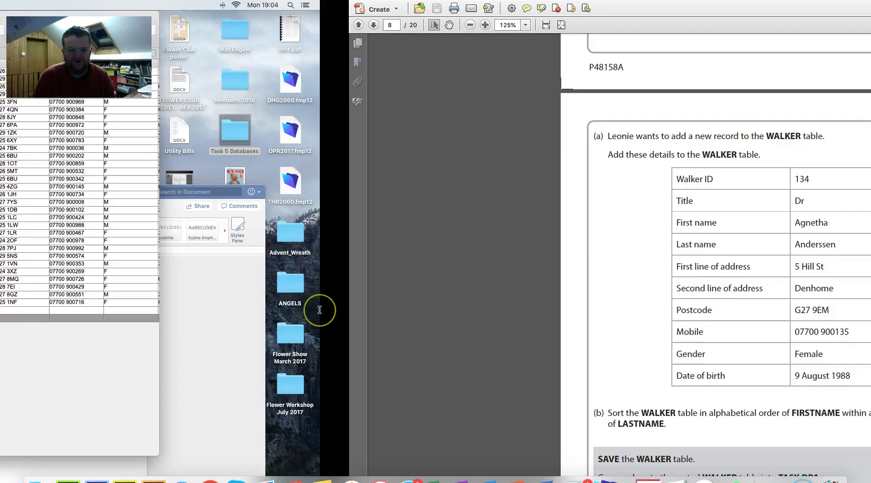
pyautogui.hotkey('ctrl', 'Left')
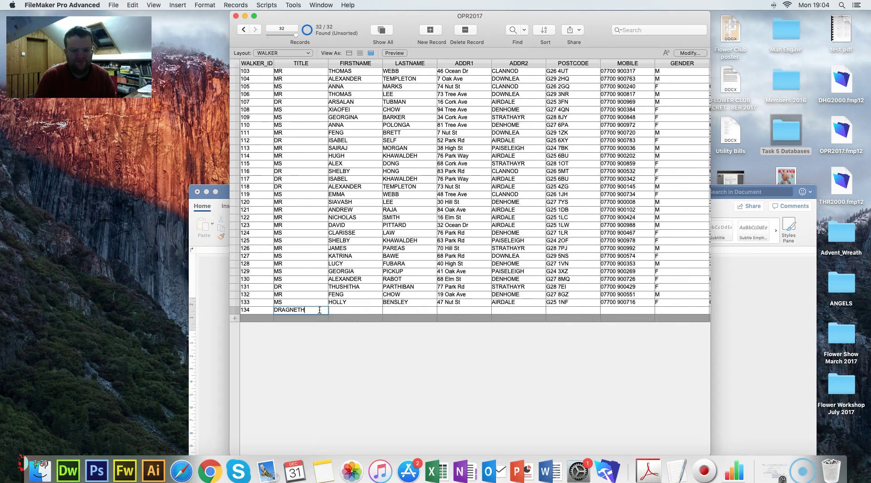
pyautogui.press('BackSpace')
pyautogui.press('Tab')
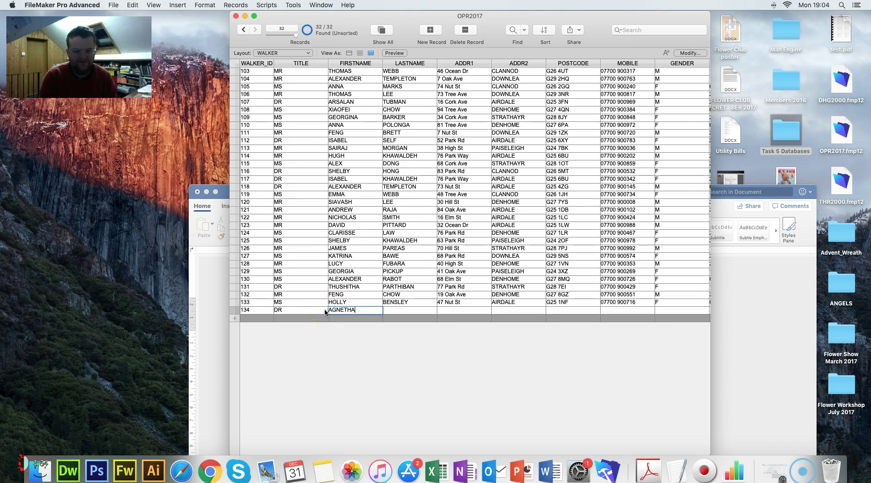
pyautogui.press('Tab')
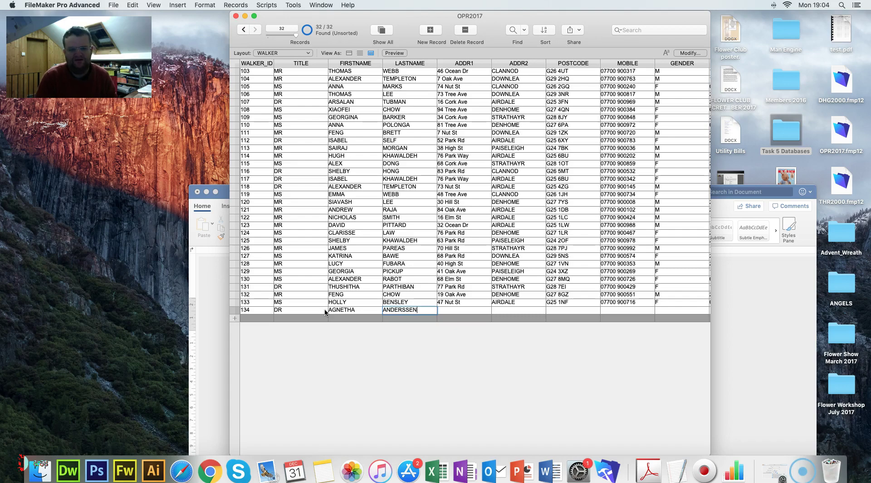
pyautogui.press('super+Tab')
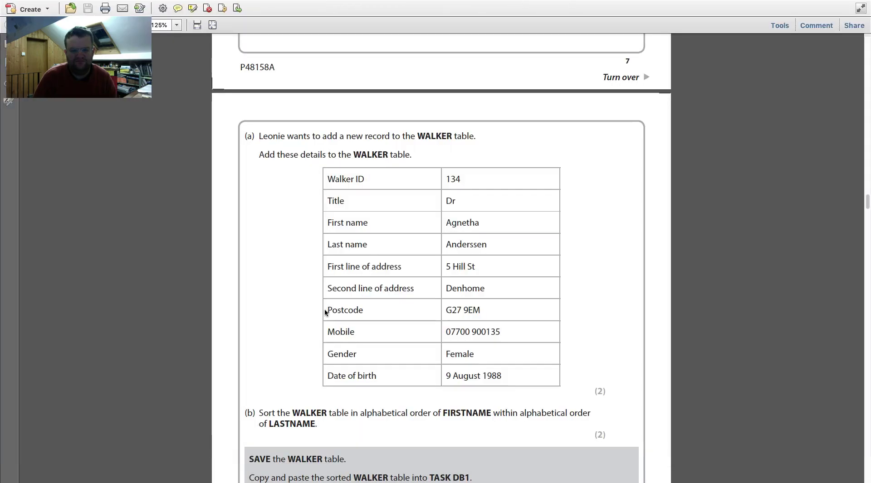
pyautogui.press('super+Tab')
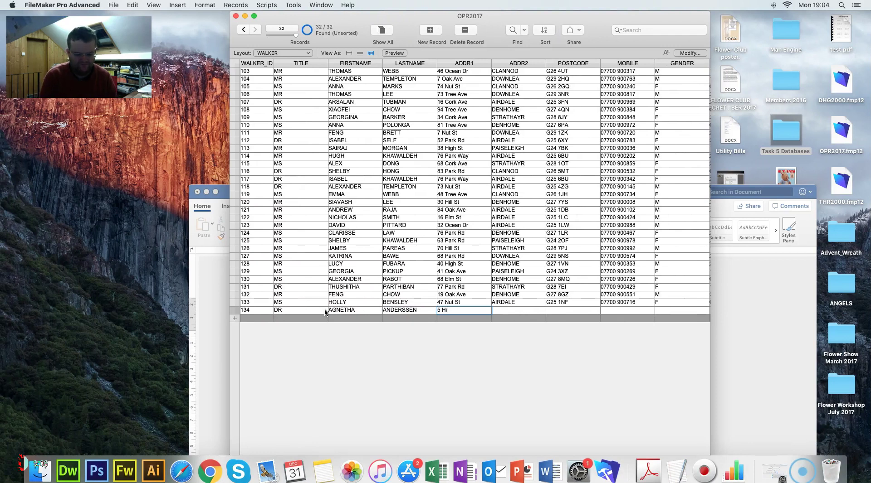
# Complete walker record 134's address, postcode and gender fields, checking details against the exam paper.
pyautogui.press('Tab')
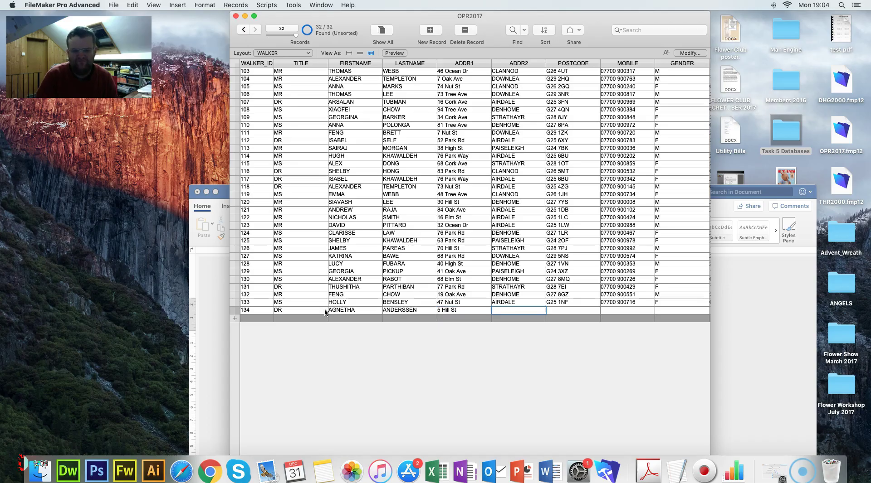
pyautogui.press('super+Tab')
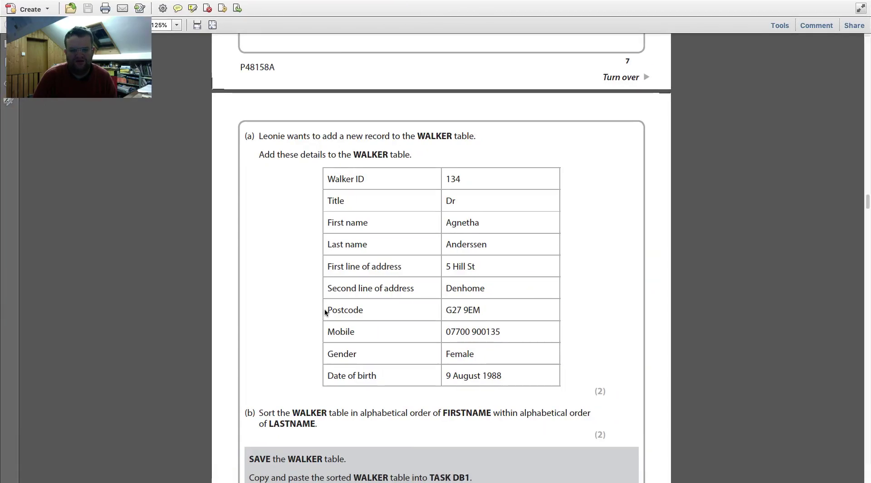
pyautogui.press('super+Tab')
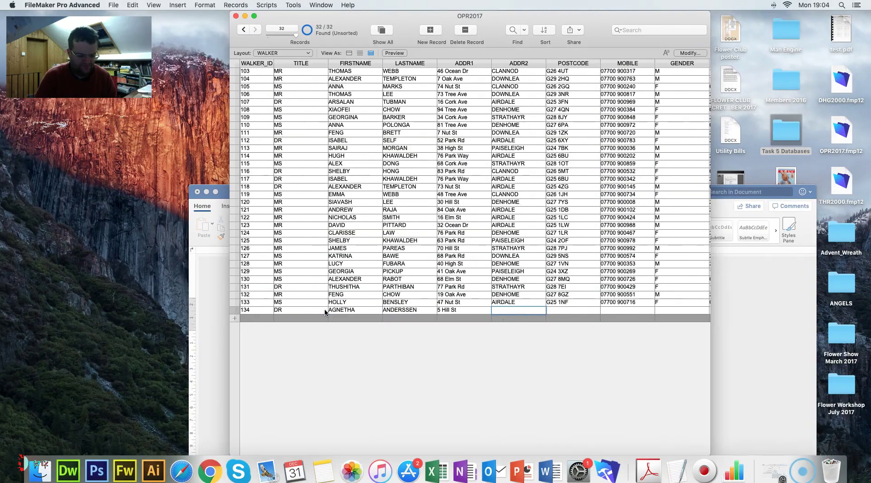
pyautogui.press('Tab')
pyautogui.press('super+Tab')
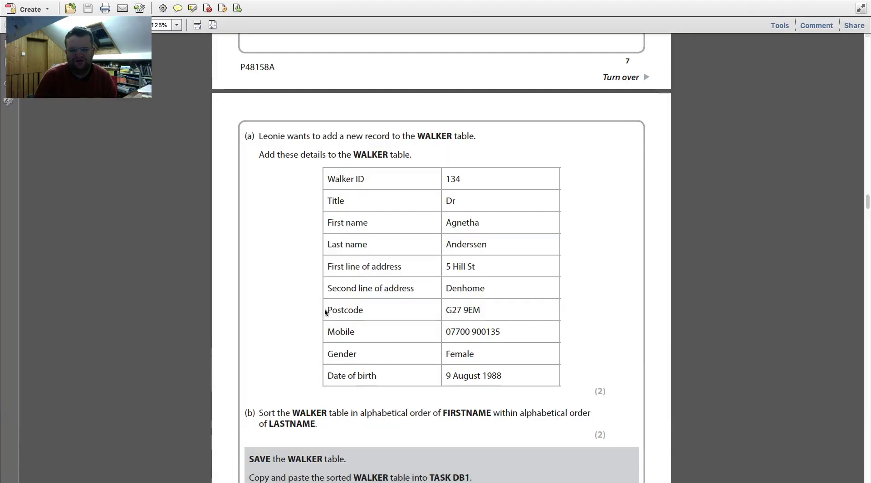
pyautogui.press('super+Tab')
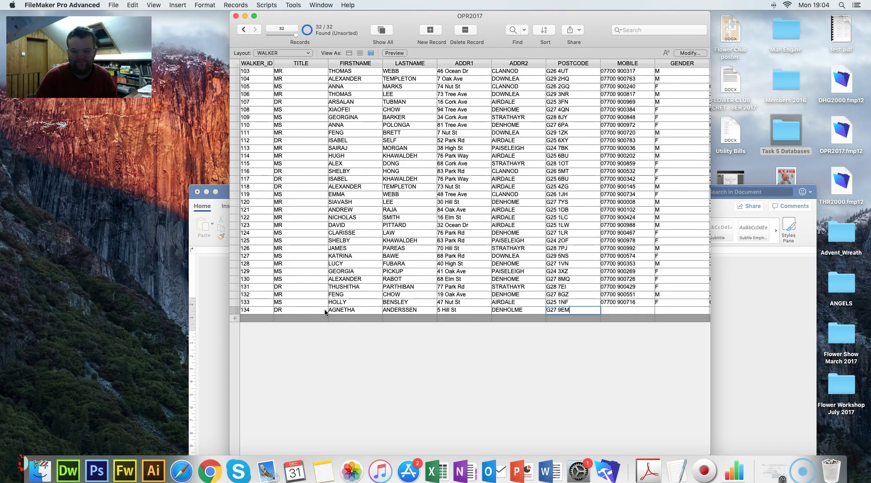
pyautogui.press('super+Tab')
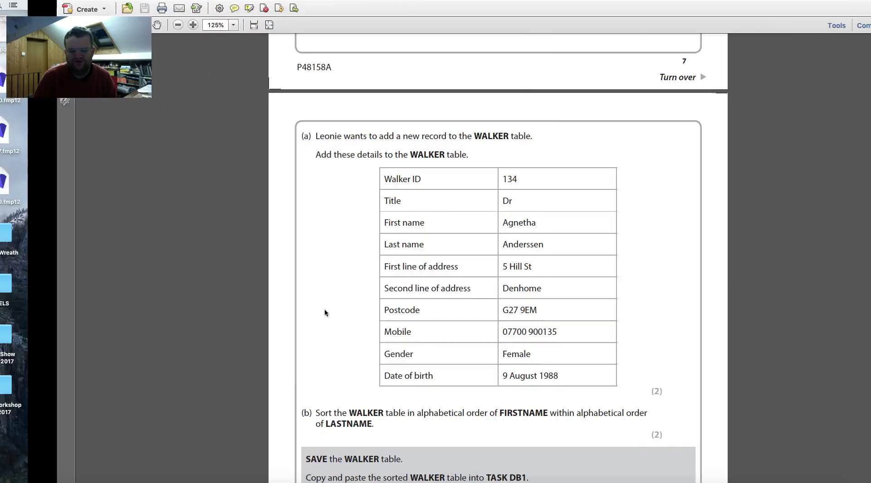
pyautogui.press('super+Tab')
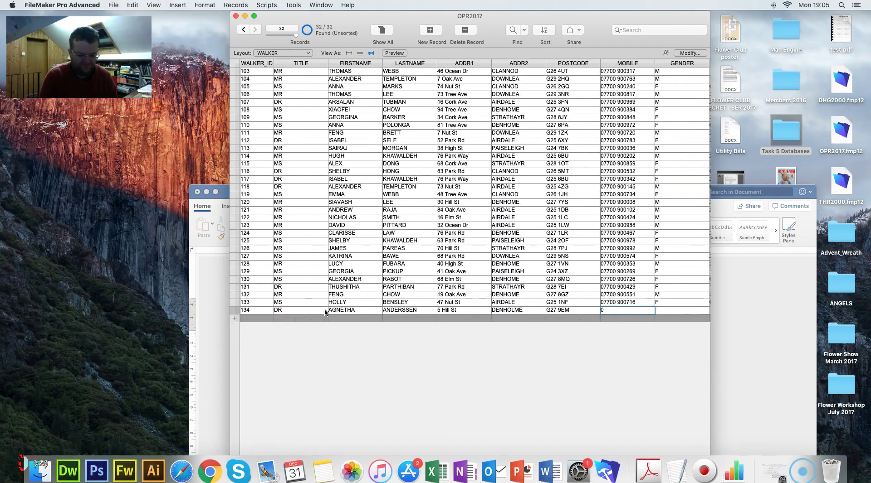
pyautogui.hscroll(2, 324, 310)
pyautogui.hotkey('ctrl', 'Right')
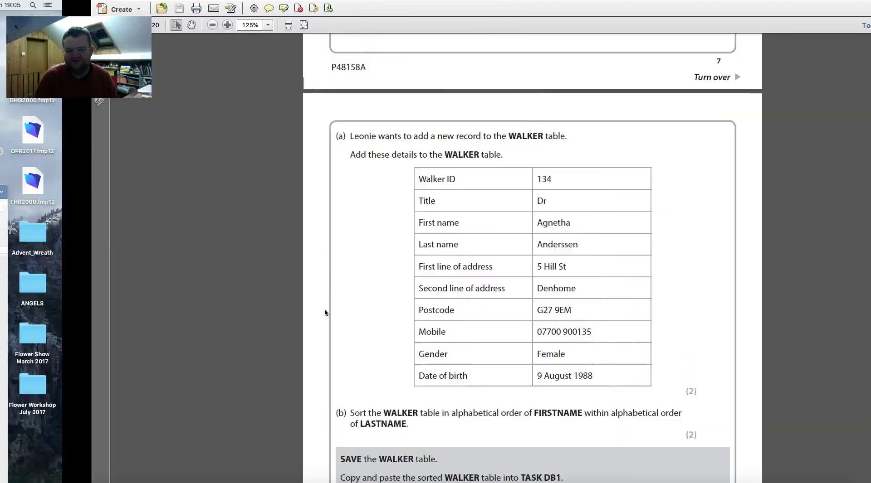
pyautogui.hotkey('ctrl', 'Left')
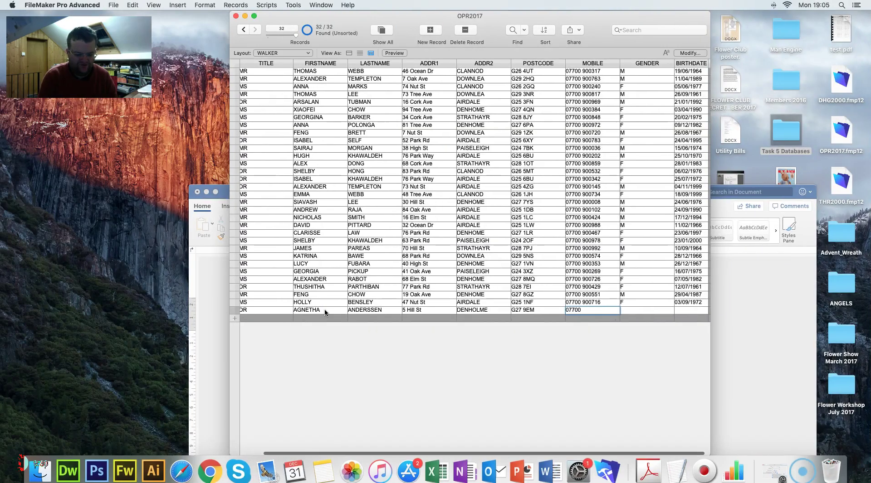
pyautogui.press('Tab')
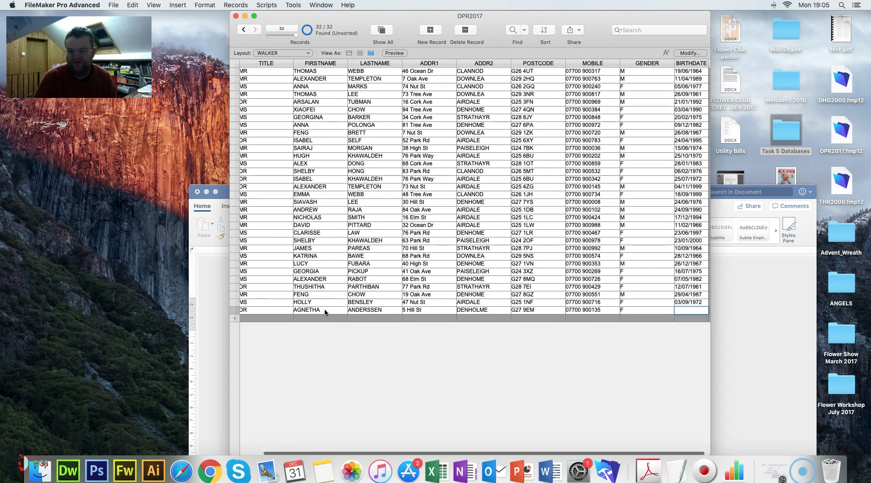
pyautogui.hotkey('ctrl', 'Right')
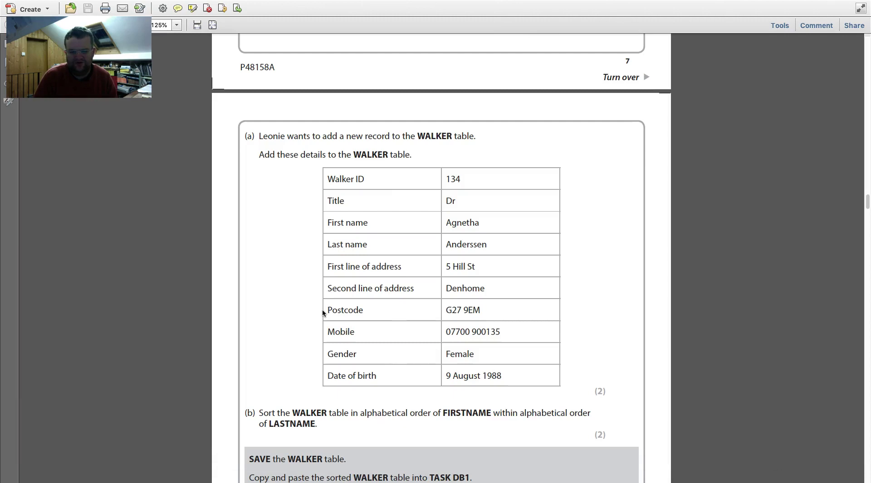
pyautogui.hotkey('ctrl', 'Left')
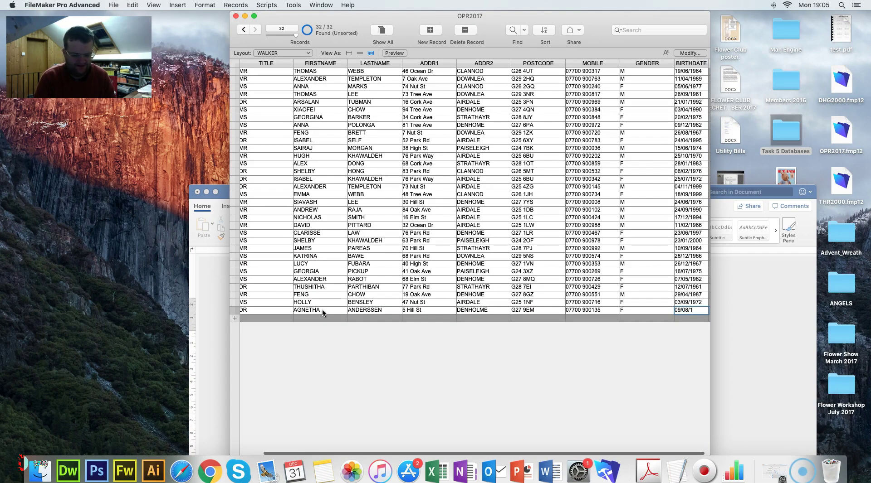
# Shift and widen the database window to show WALKER_ID, then open Sort Records.
pyautogui.moveTo(381, 15); pyautogui.dragTo(319, 15)
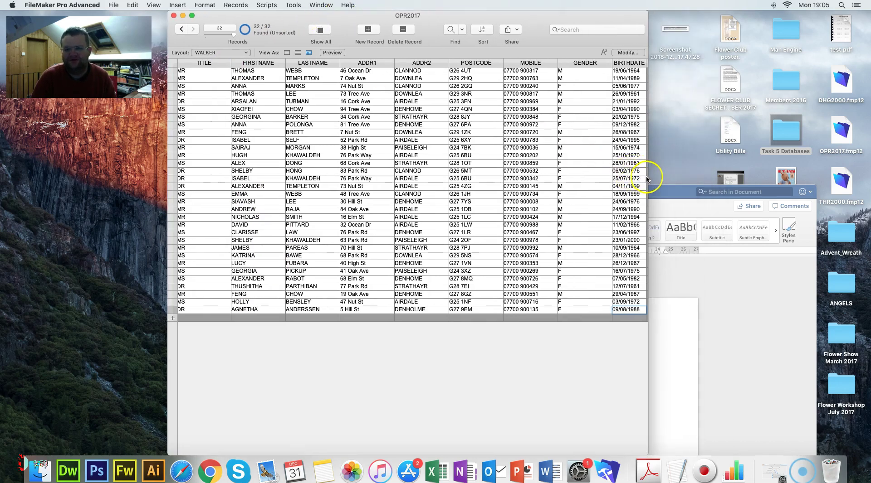
pyautogui.moveTo(647, 182); pyautogui.dragTo(731, 183)
pyautogui.press('super+Tab')
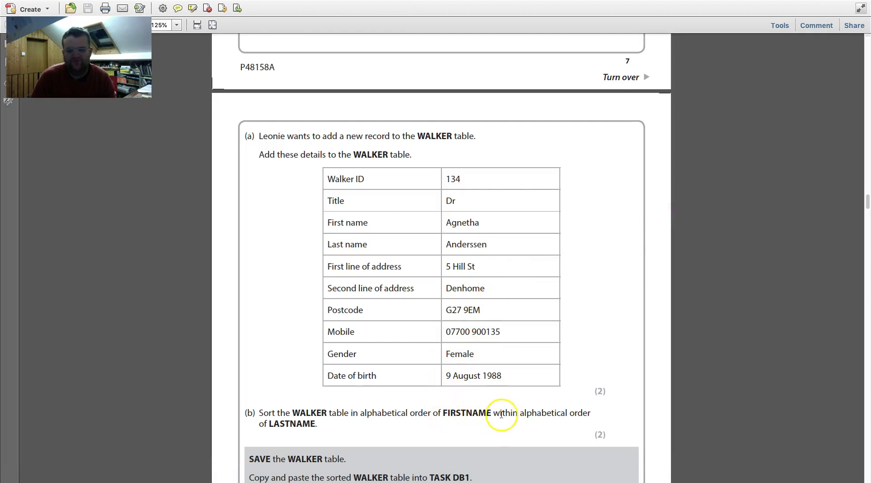
pyautogui.press('super+Tab')
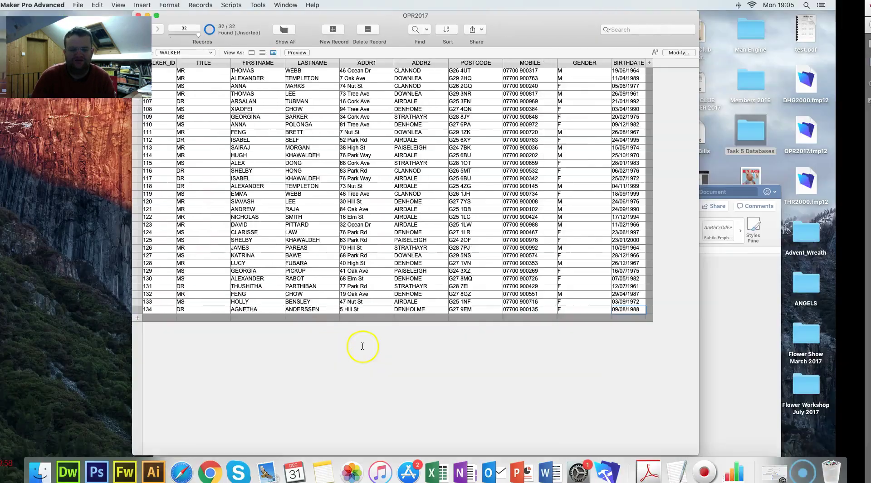
pyautogui.click(481, 34)
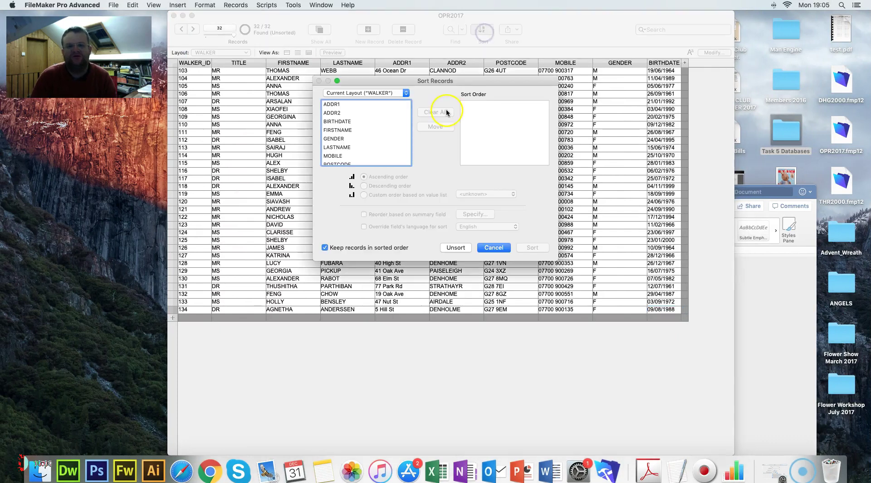
# Sort the WALKER table by LASTNAME then FIRSTNAME, and review all 32 sorted walkers.
pyautogui.click(344, 147)
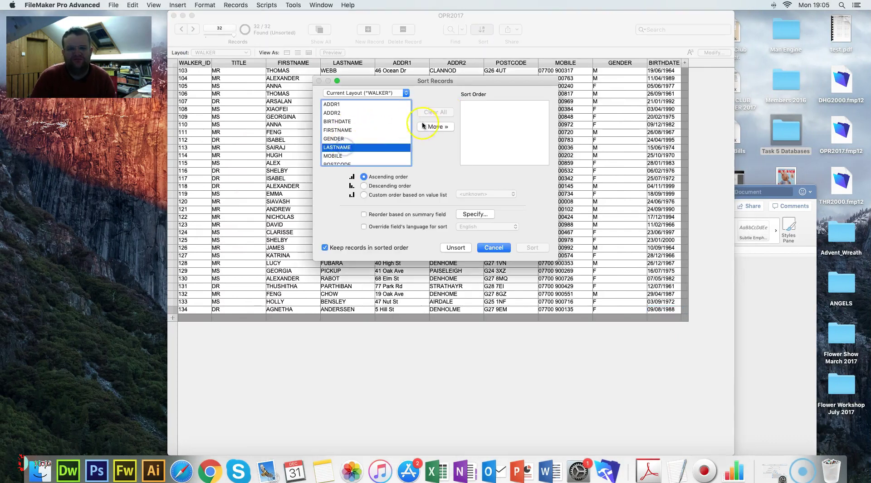
pyautogui.click(427, 128)
pyautogui.click(339, 130)
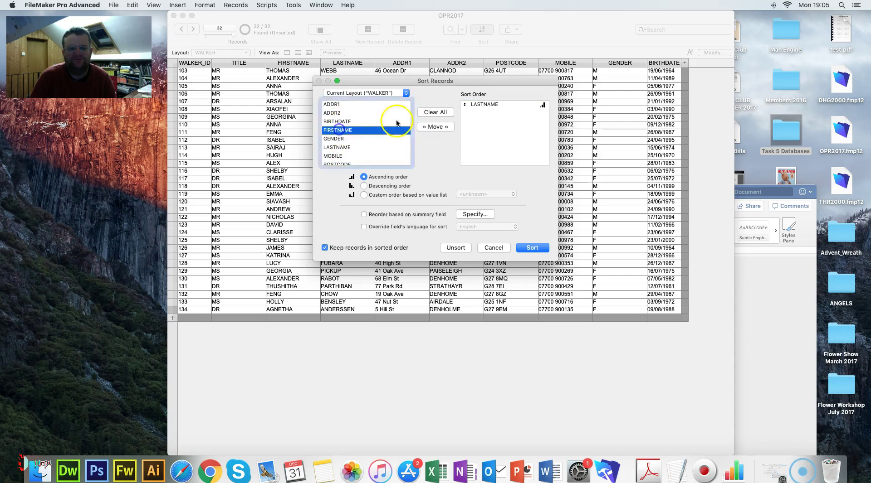
pyautogui.click(433, 126)
pyautogui.press('super+Tab')
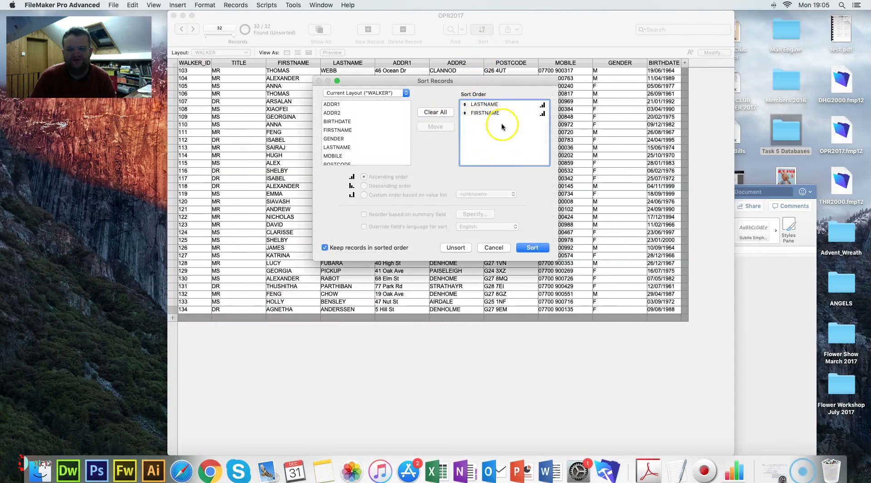
pyautogui.click(532, 248)
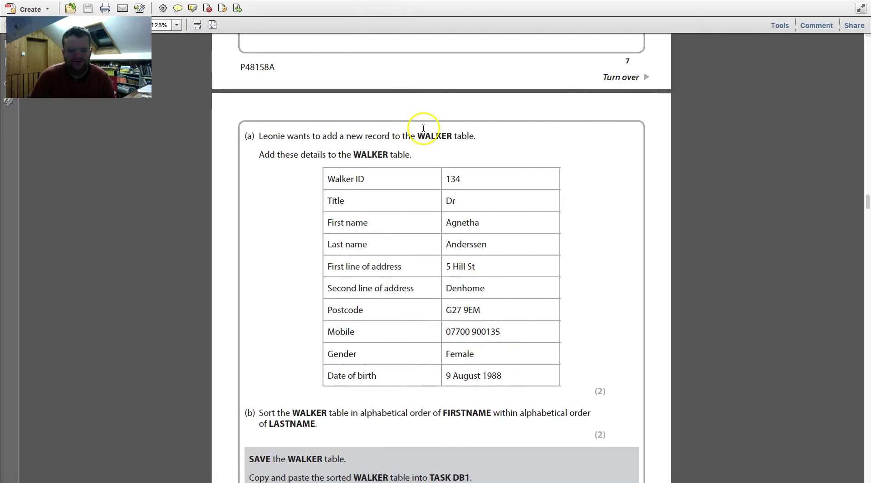
pyautogui.scroll(-5, 423, 128)
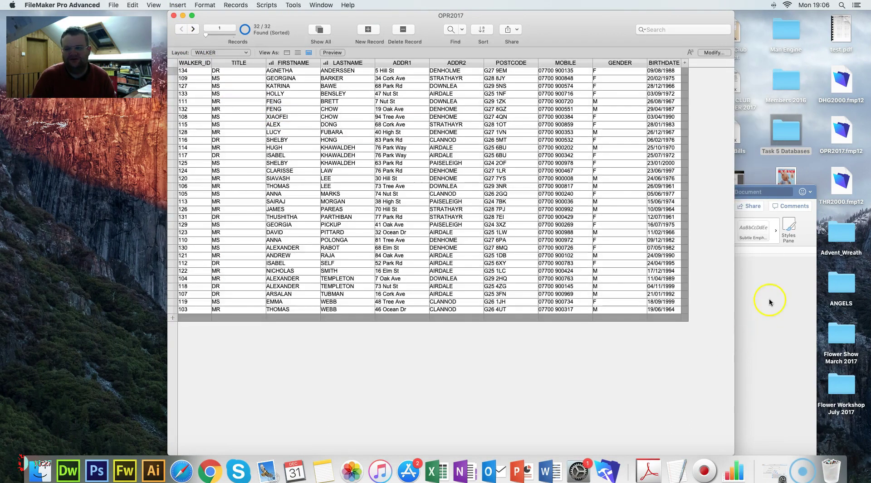
# Drop the sorted WALKER table screenshot into the Word document.
pyautogui.click(770, 302)
pyautogui.moveTo(797, 417); pyautogui.dragTo(416, 367)
pyautogui.moveTo(431, 192); pyautogui.dragTo(315, 17)
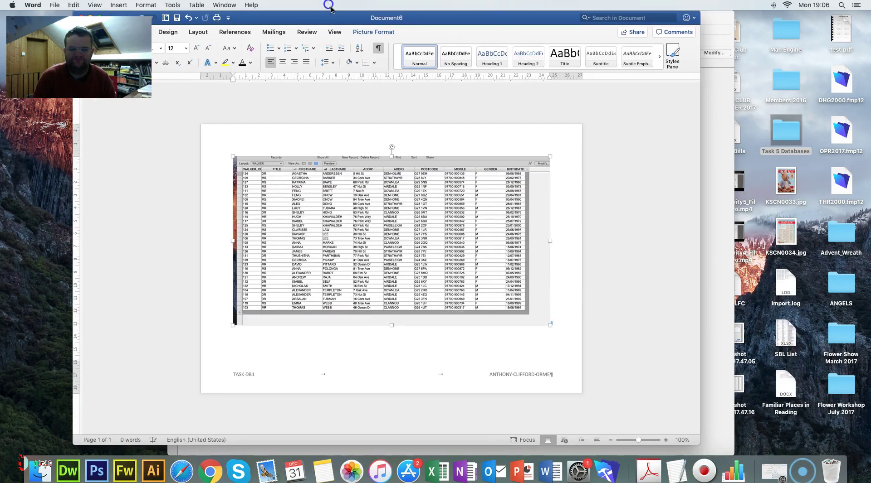
pyautogui.click(553, 323)
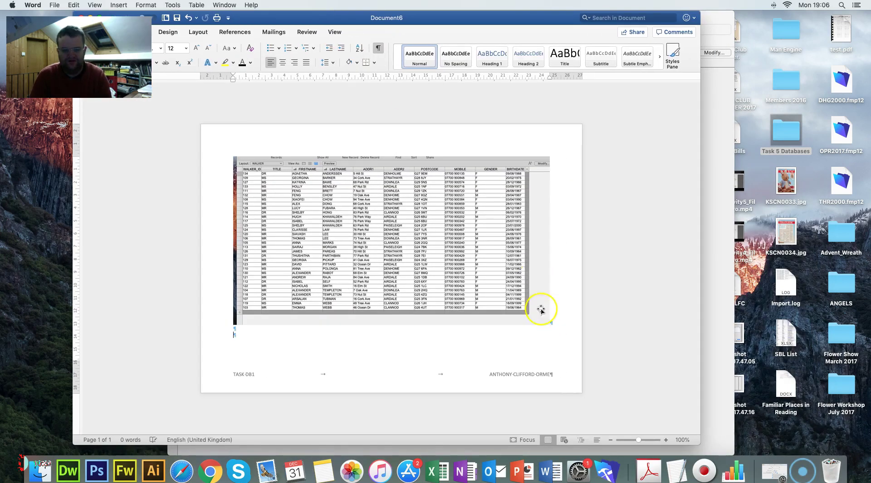
# Reread the exam task, then place the cursor on a new line below the screenshot.
pyautogui.press('super+Tab')
pyautogui.scroll(5, 393, 345)
pyautogui.scroll(3, 398, 346)
pyautogui.scroll(-5, 398, 345)
pyautogui.scroll(2, 398, 346)
pyautogui.scroll(-5, 397, 346)
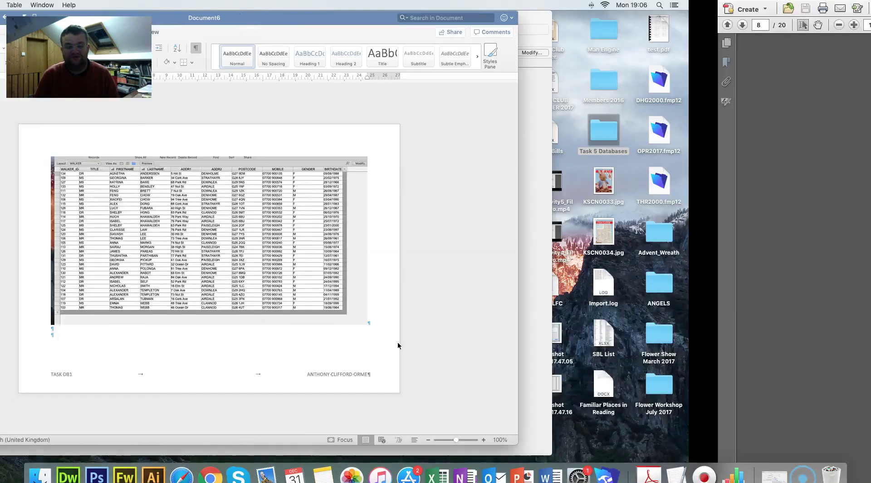
pyautogui.click(339, 349)
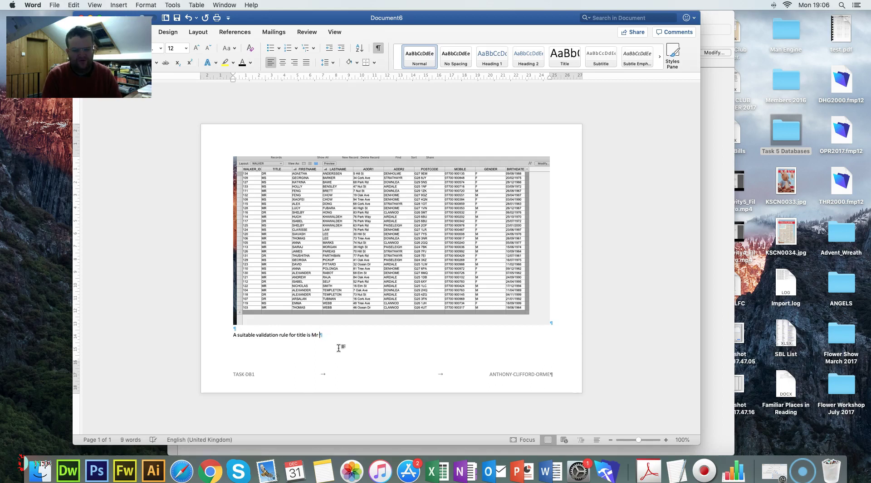
# Continue the title rule sentence with 'Ms or Dr.' and bring up the Teach-ICT validation page.
pyautogui.write('Ms or')
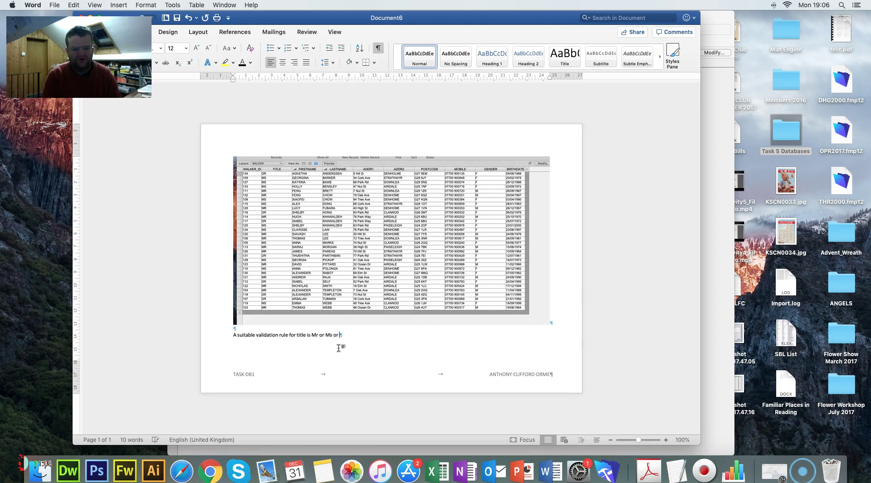
pyautogui.write(' Dr. This would be a')
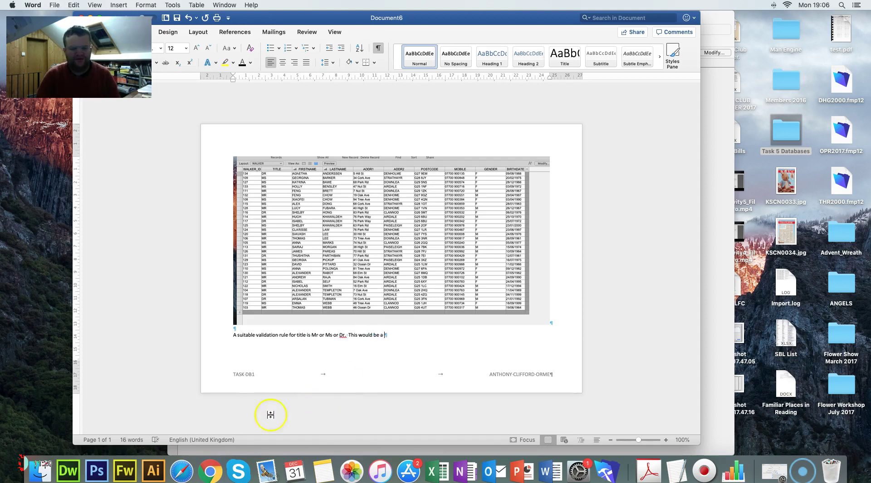
pyautogui.click(20, 464)
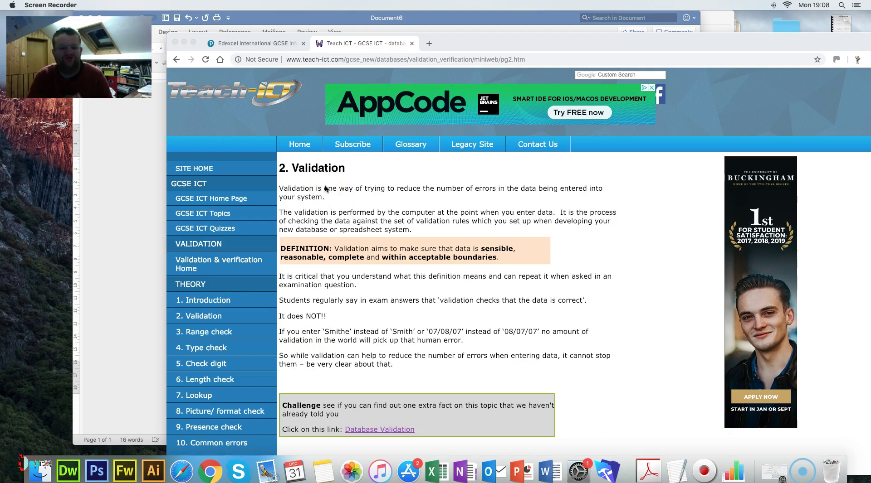
# Browse the Teach-ICT Range Check, Type Check and Check Digit validation pages.
pyautogui.click(325, 248)
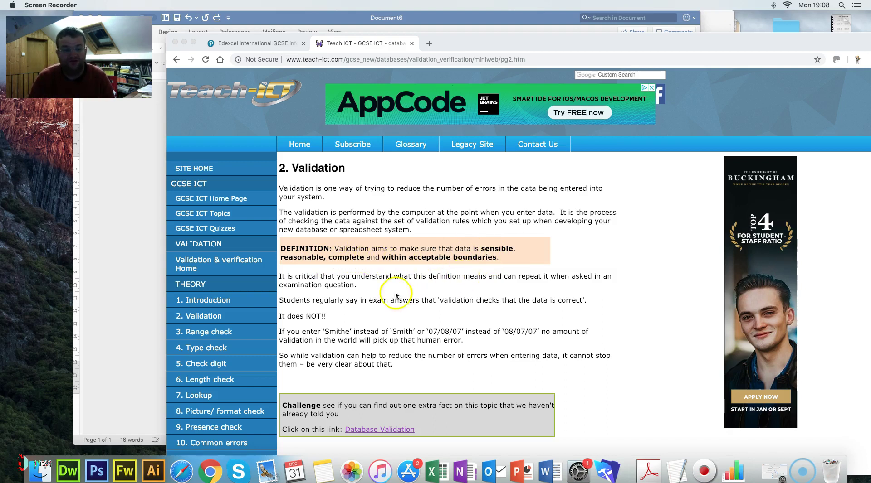
pyautogui.click(223, 334)
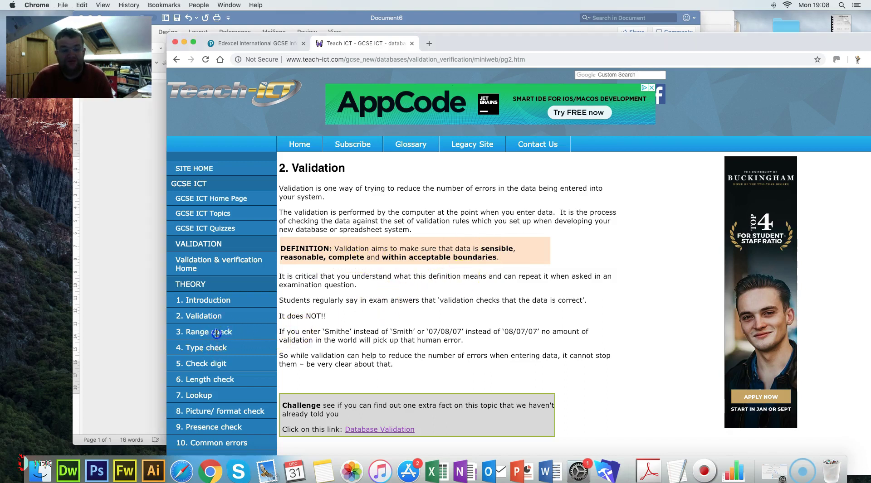
pyautogui.click(223, 335)
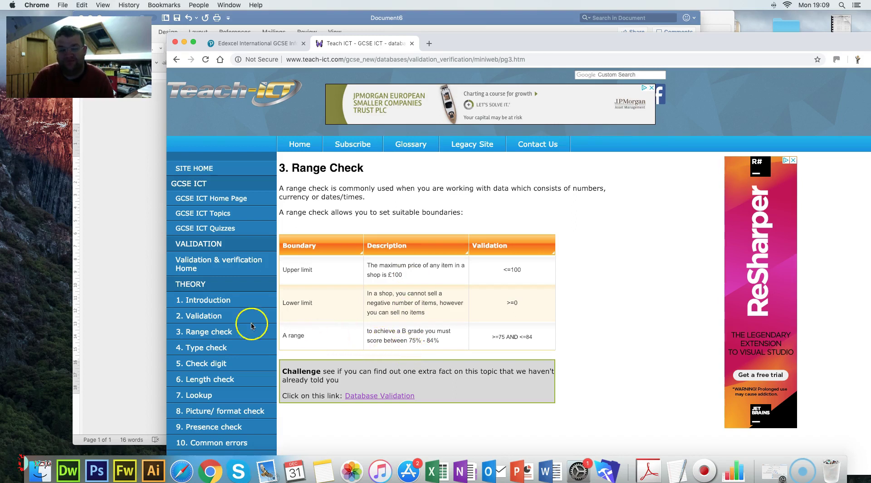
pyautogui.click(211, 348)
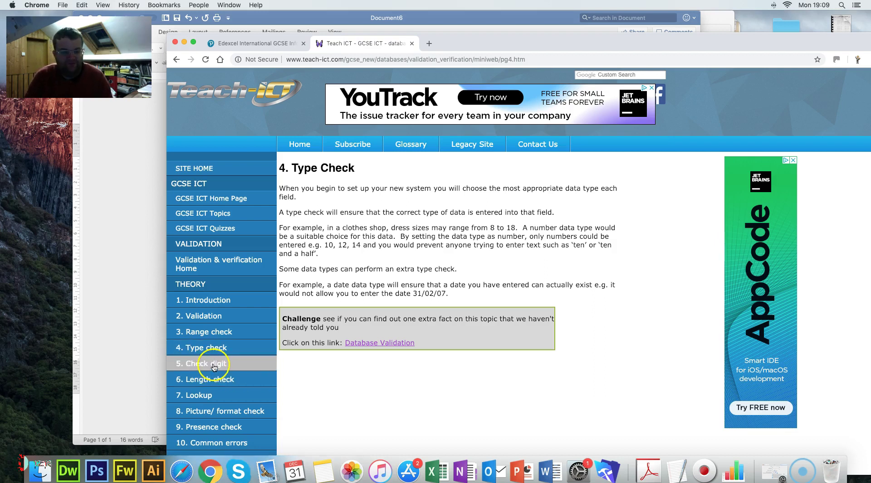
pyautogui.click(213, 366)
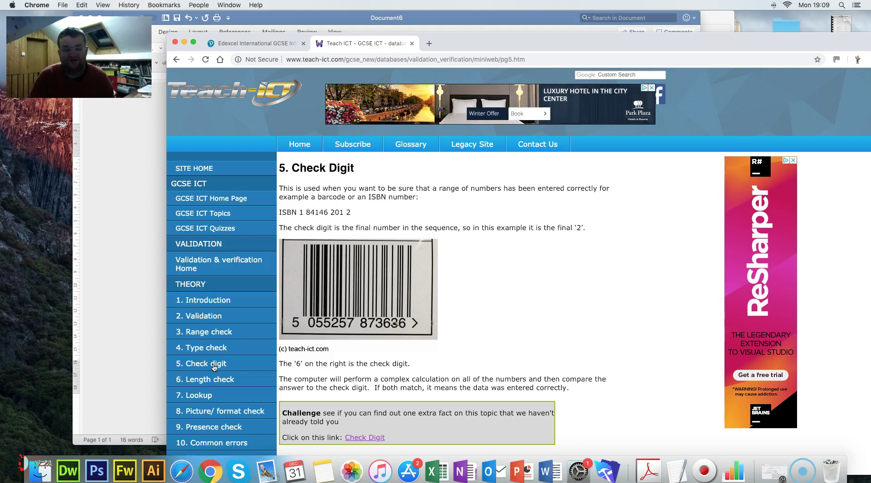
# View the Presence Check, Length Check and Lookup pages, then minimise Chrome.
pyautogui.click(214, 395)
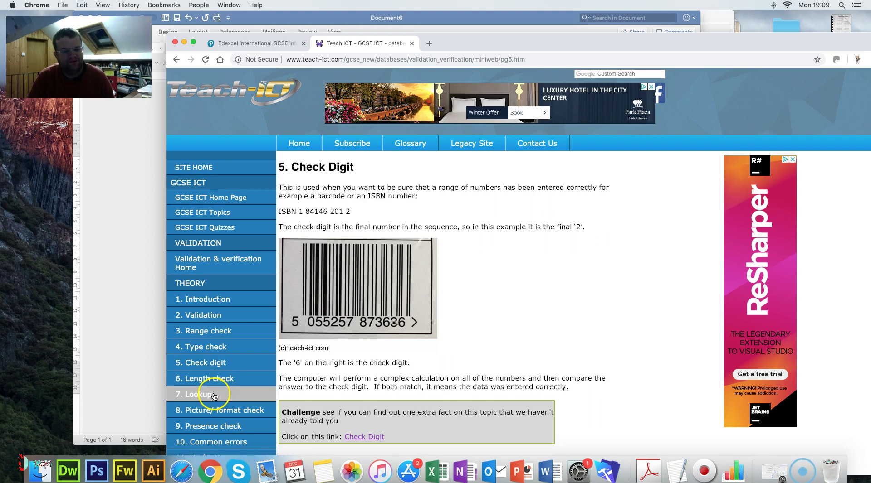
pyautogui.scroll(-1, 231, 415)
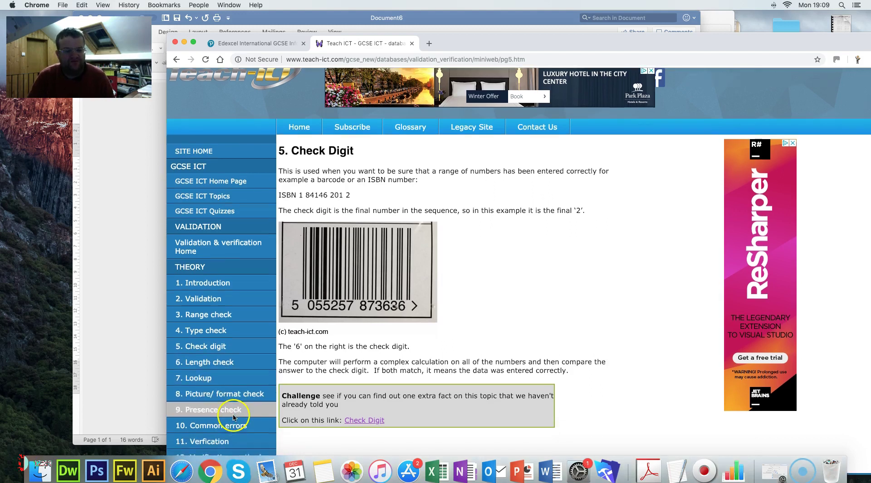
pyautogui.click(227, 418)
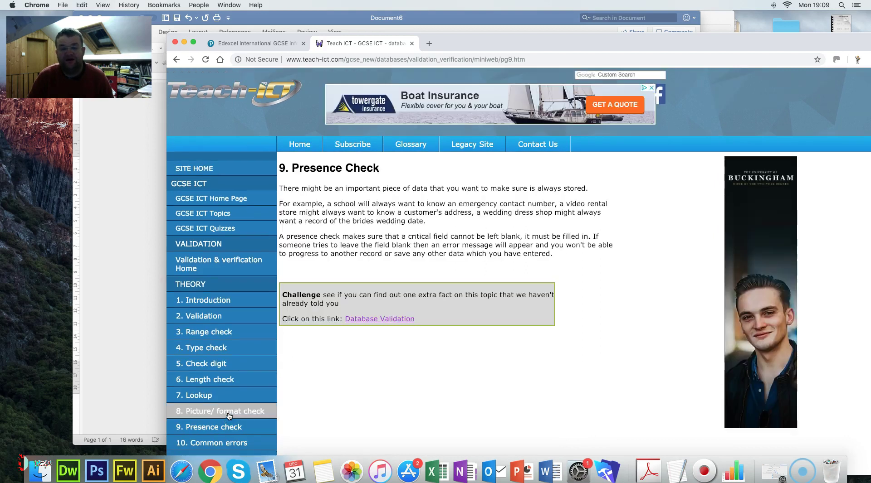
pyautogui.click(225, 383)
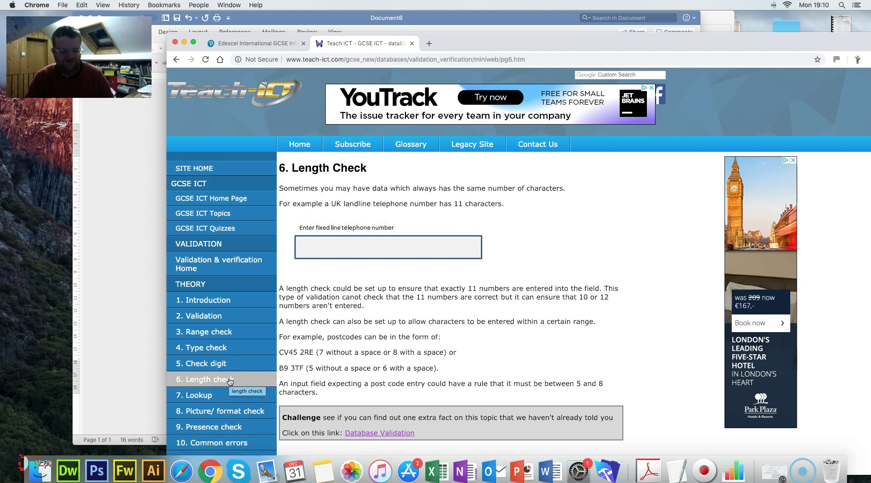
pyautogui.click(216, 397)
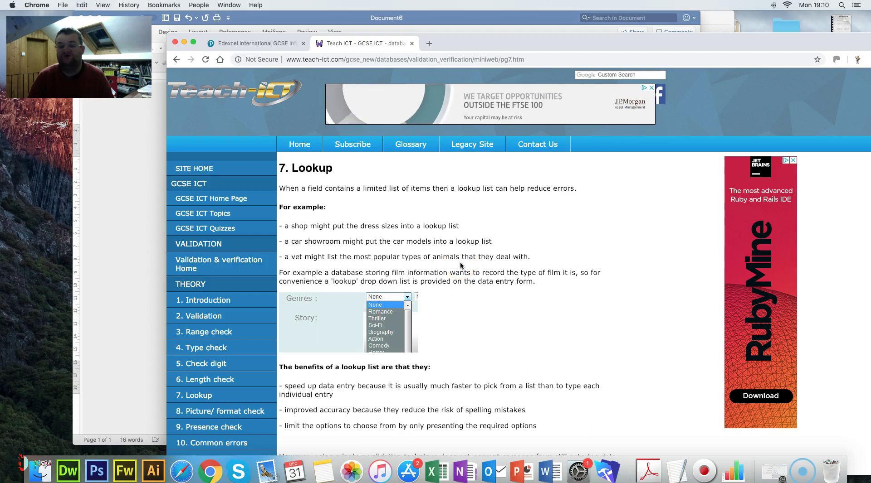
pyautogui.click(184, 41)
# Finish the note: 'lookup validation check. We use validation to limit the number of error in the database.'.
pyautogui.click(388, 339)
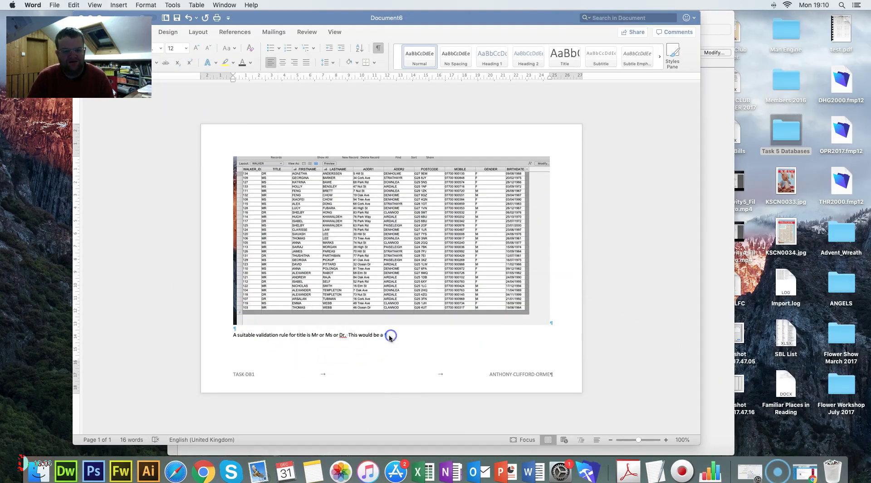
pyautogui.write('lookup validation check. We have thi')
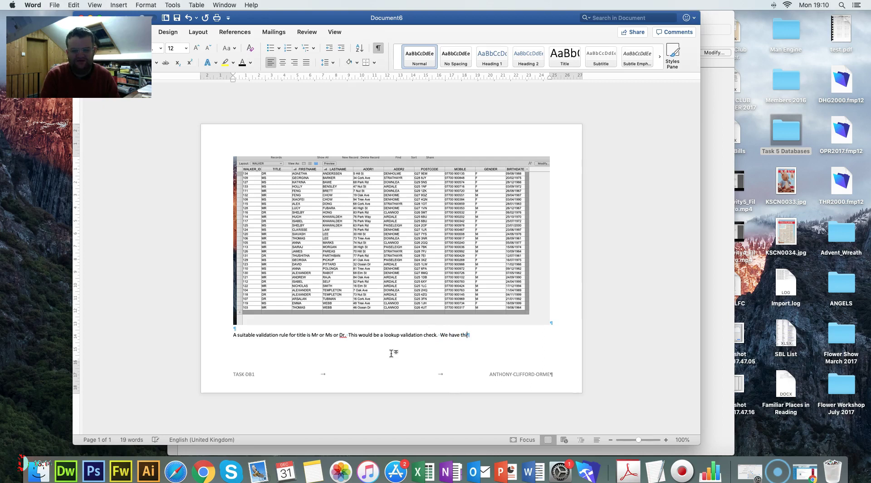
pyautogui.press('BackSpace')
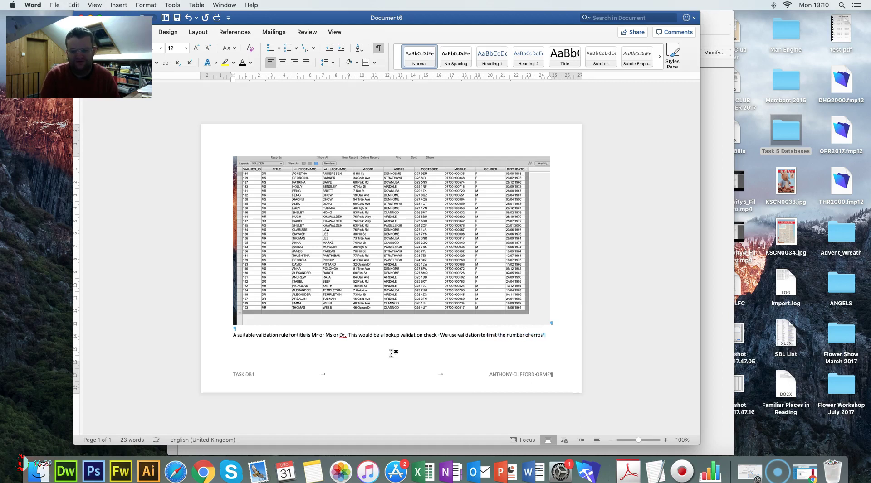
pyautogui.write('n th')
pyautogui.write('e database.')
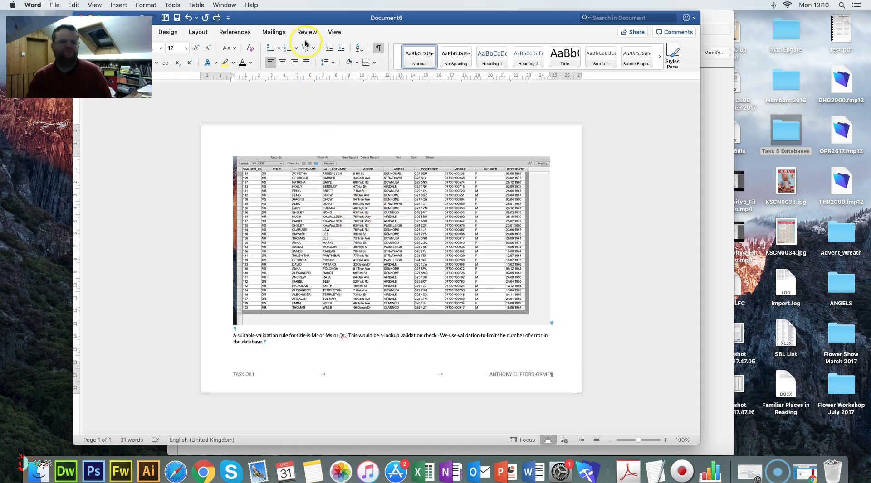
pyautogui.doubleClick(288, 22)
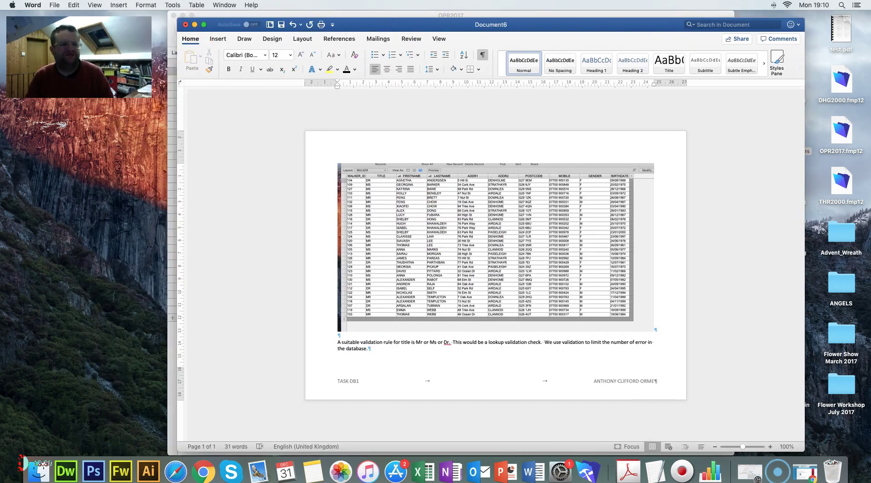
pyautogui.click(54, 5)
pyautogui.press('Escape')
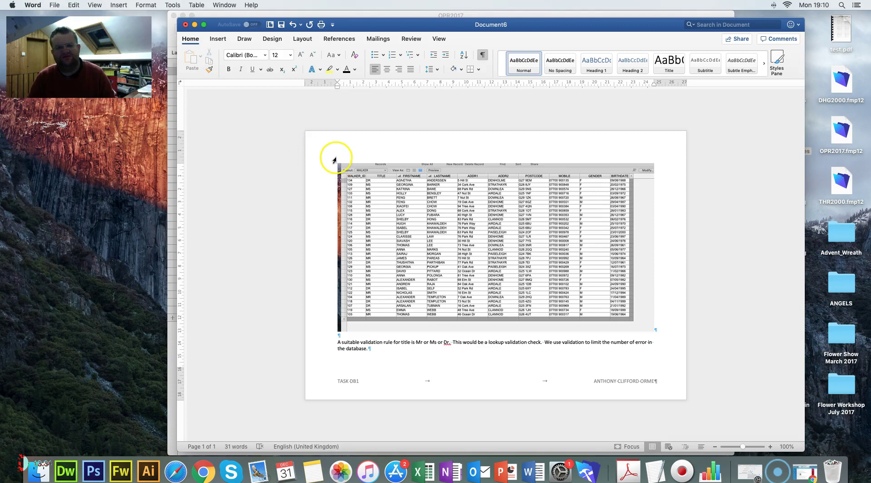
# Save the document as TASK DB1 in Task 5 Databases > Task 7 - 2017, then close it.
pyautogui.press('super+s')
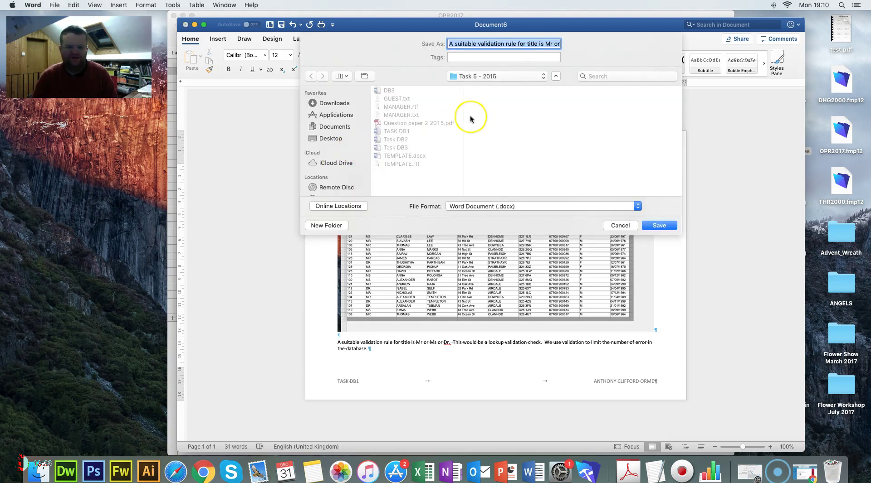
pyautogui.click(484, 75)
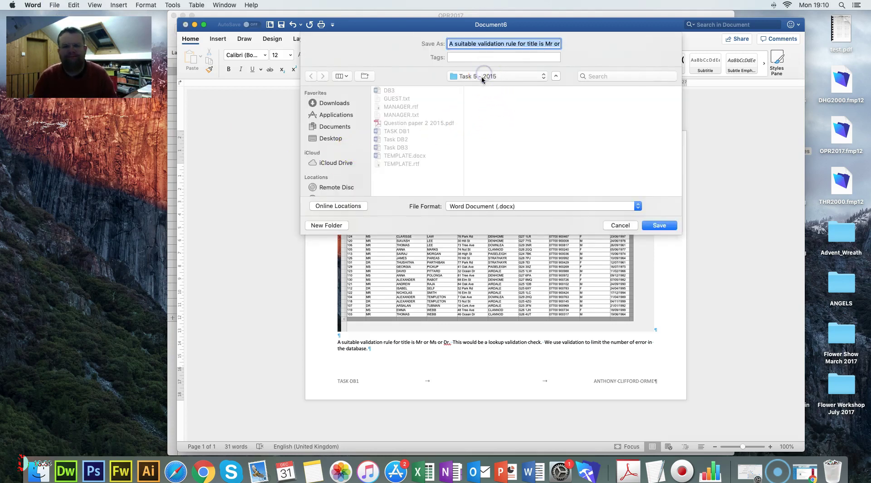
pyautogui.click(486, 85)
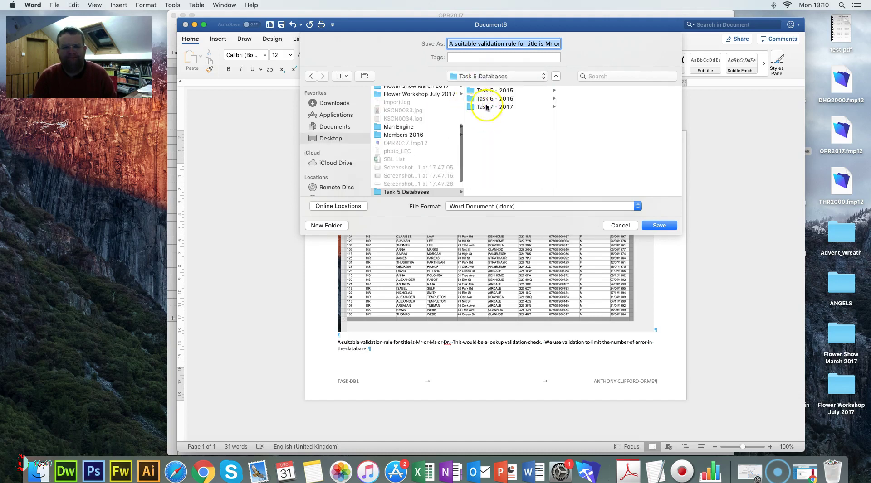
pyautogui.click(485, 108)
pyautogui.click(477, 44)
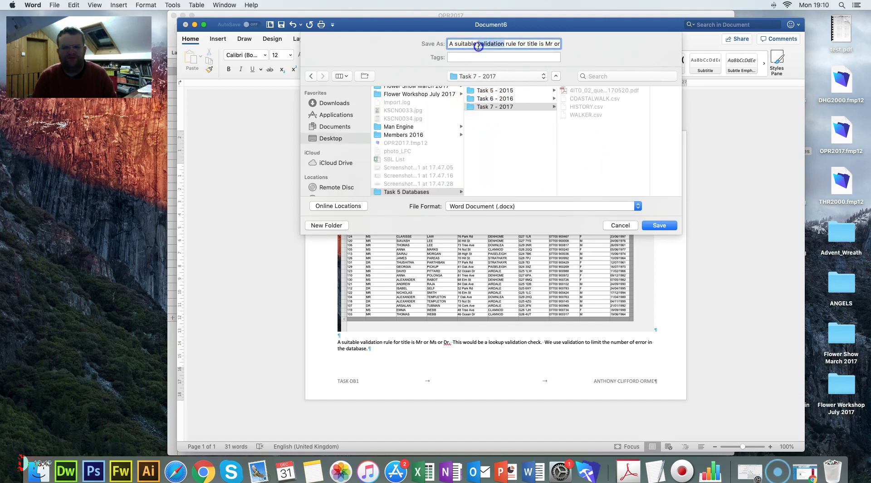
pyautogui.write('TASK')
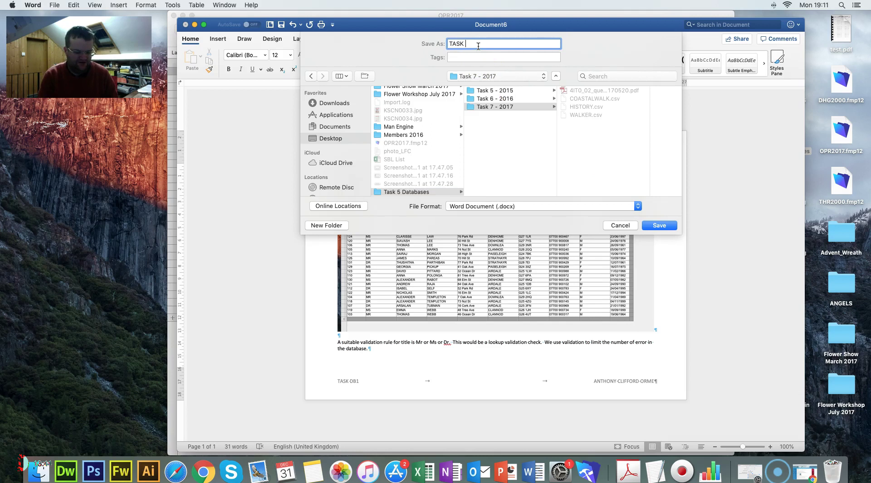
pyautogui.write(' DB1')
pyautogui.press('Return')
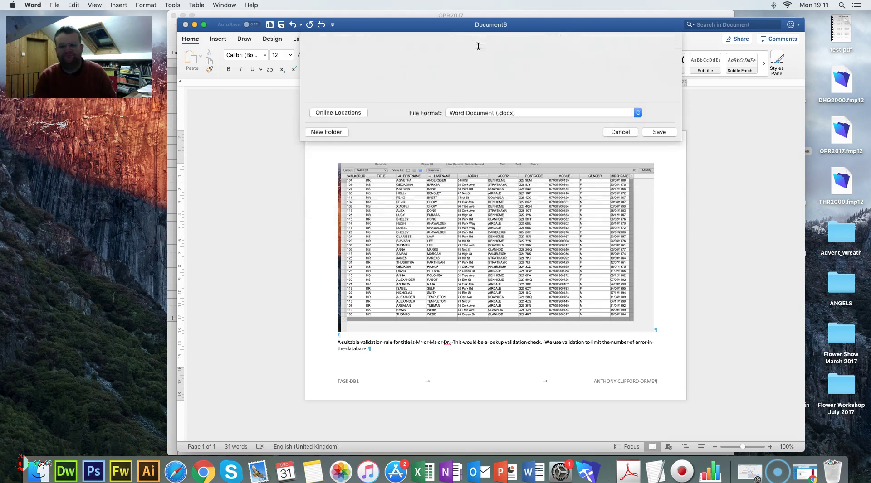
pyautogui.click(186, 26)
# Scroll the task PDF down to the Task DB2 instructions, then return to the desktop.
pyautogui.scroll(-5, 699, 234)
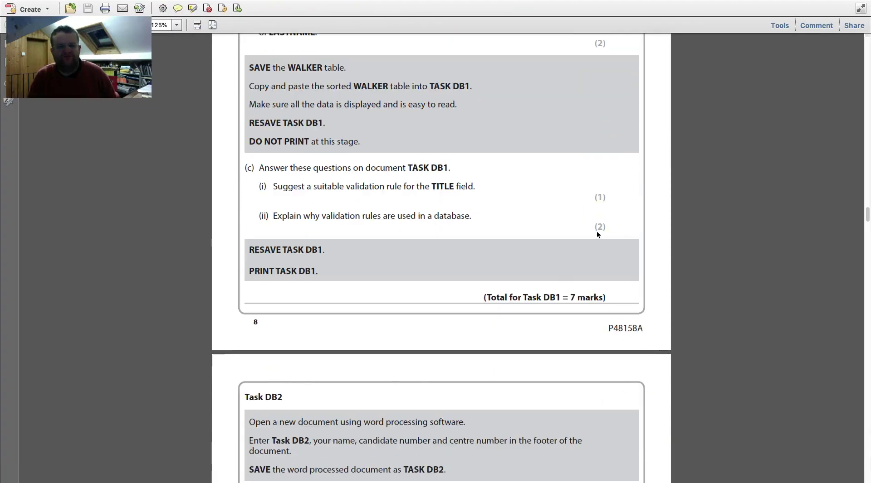
pyautogui.scroll(-10, 596, 231)
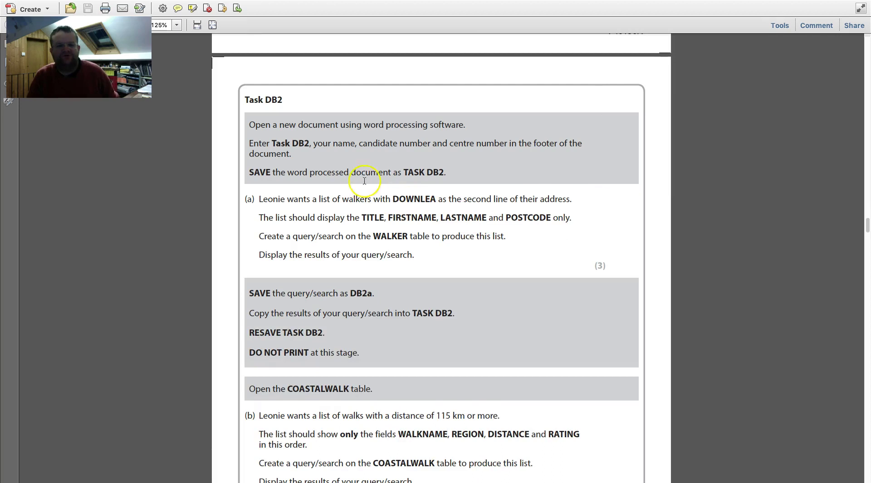
pyautogui.scroll(-2, 331, 175)
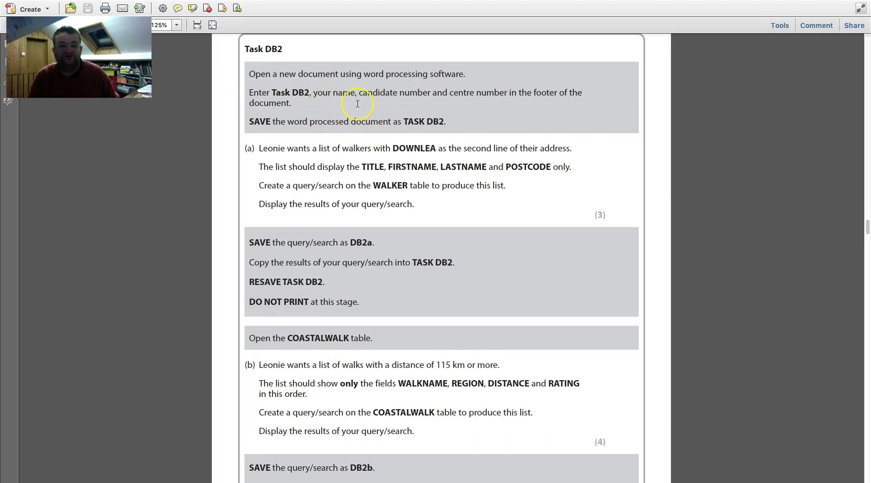
pyautogui.hotkey('ctrl', 'Left')
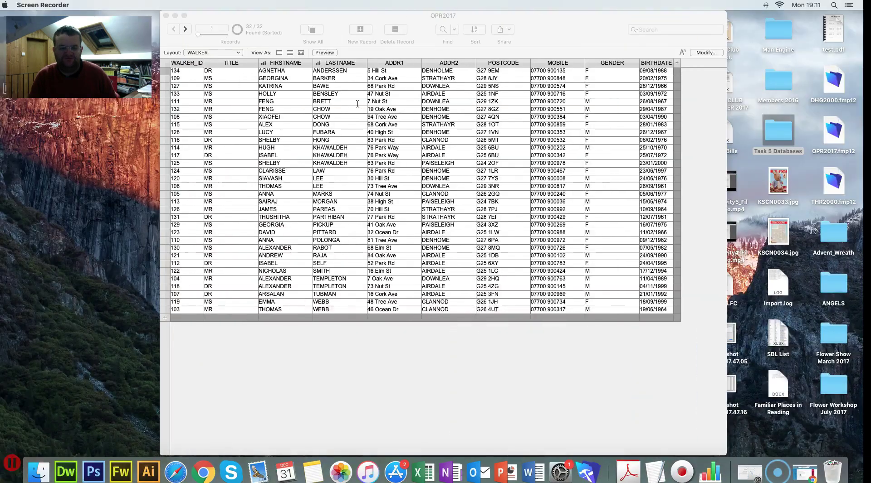
# Create a new blank Word document.
pyautogui.click(532, 473)
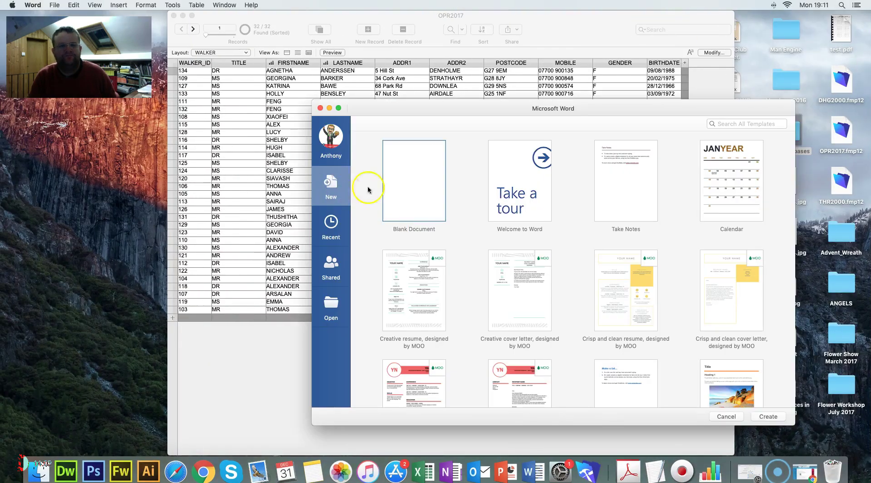
pyautogui.doubleClick(399, 190)
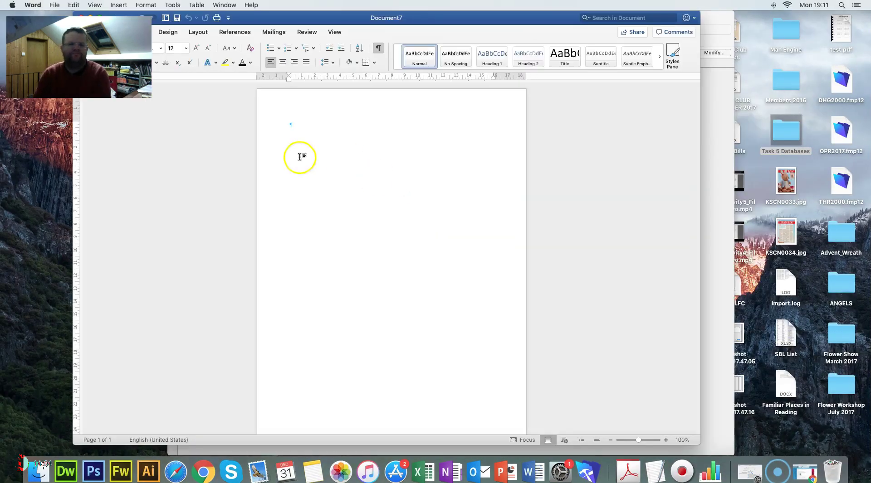
pyautogui.click(107, 5)
pyautogui.click(385, 149)
pyautogui.moveTo(257, 18); pyautogui.dragTo(314, 20)
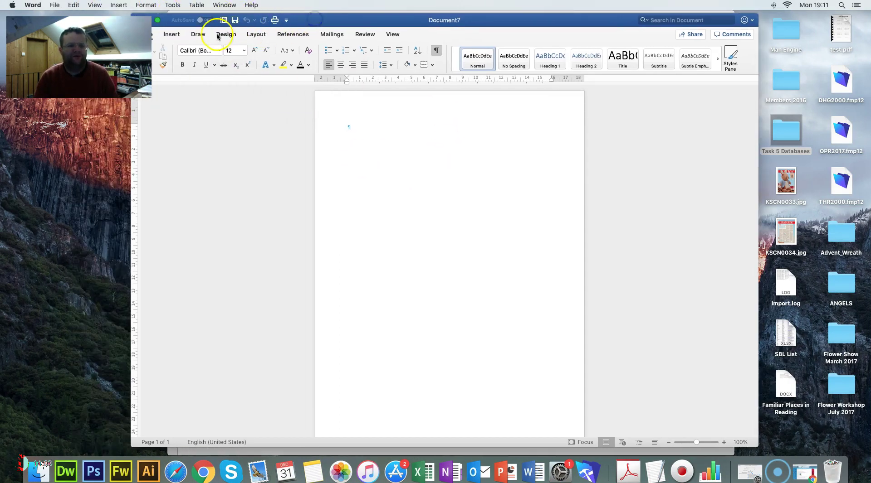
# Add a Blank (Three Columns) footer with 'Task DB2' on the left and the author's name in the middle.
pyautogui.click(172, 34)
pyautogui.click(559, 54)
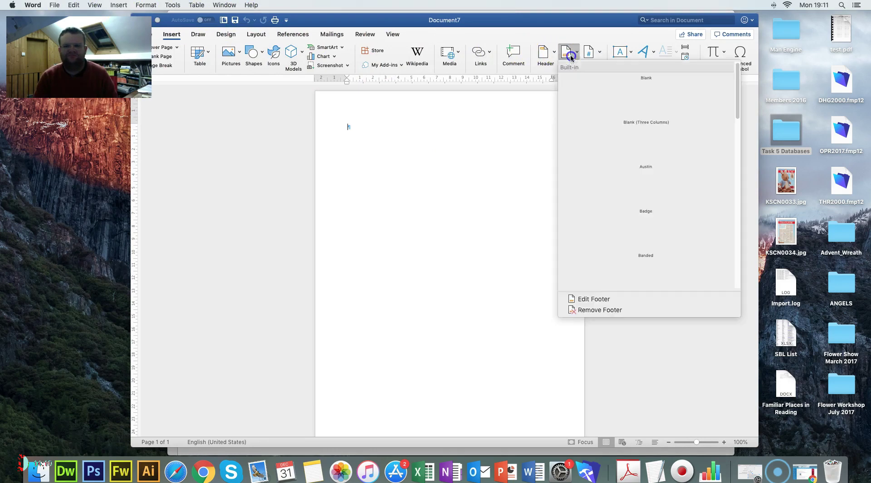
pyautogui.click(593, 138)
pyautogui.click(360, 413)
pyautogui.write('Task DB2')
pyautogui.click(449, 413)
pyautogui.press('BackSpace')
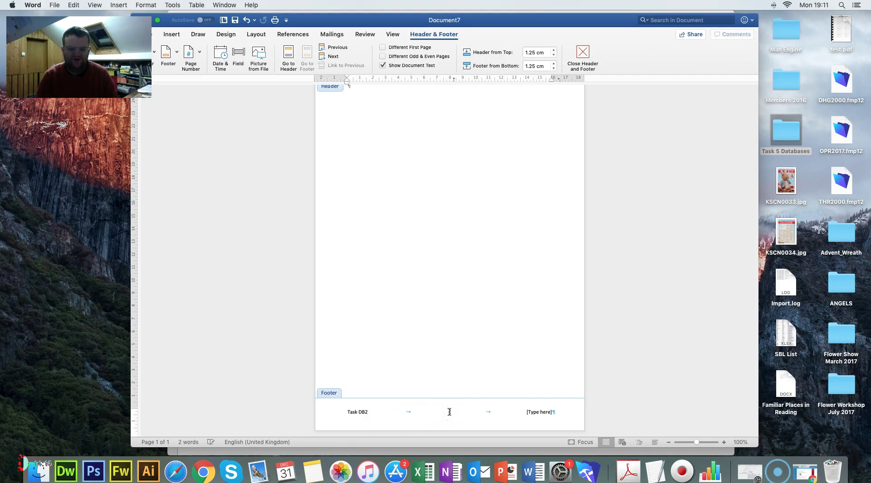
pyautogui.write('Anthony')
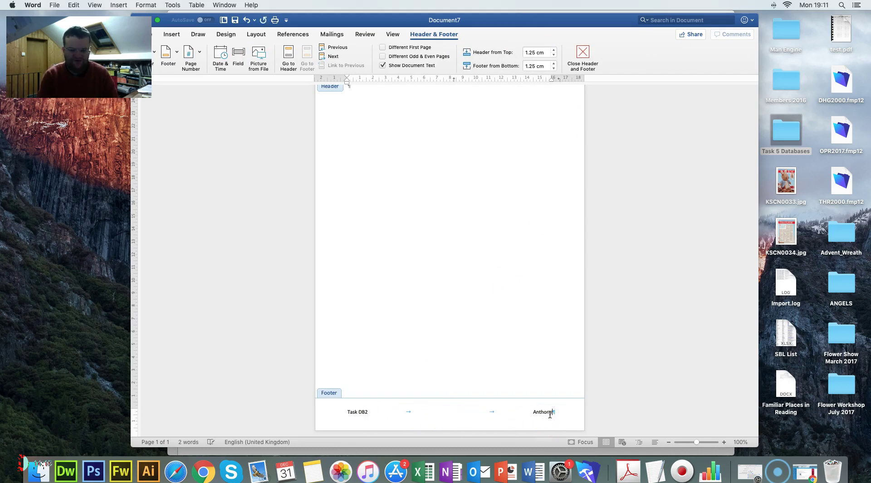
pyautogui.write(' Ch')
pyautogui.write('ifford Orme')
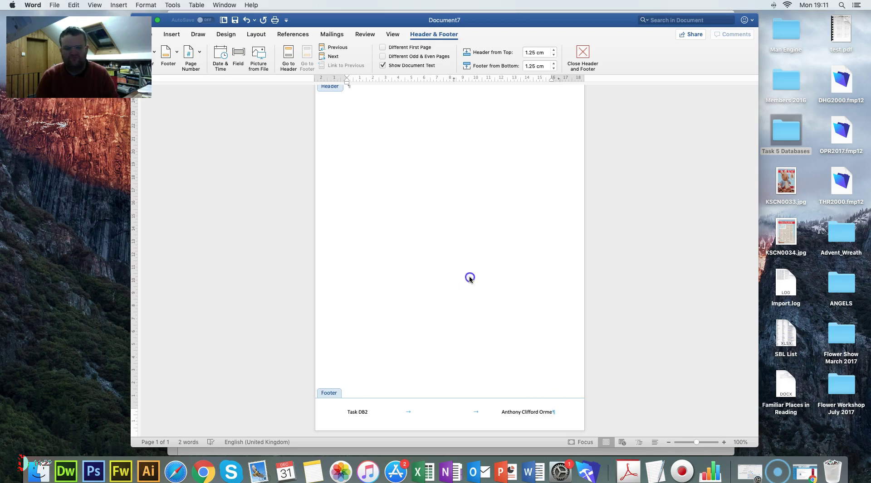
pyautogui.doubleClick(466, 278)
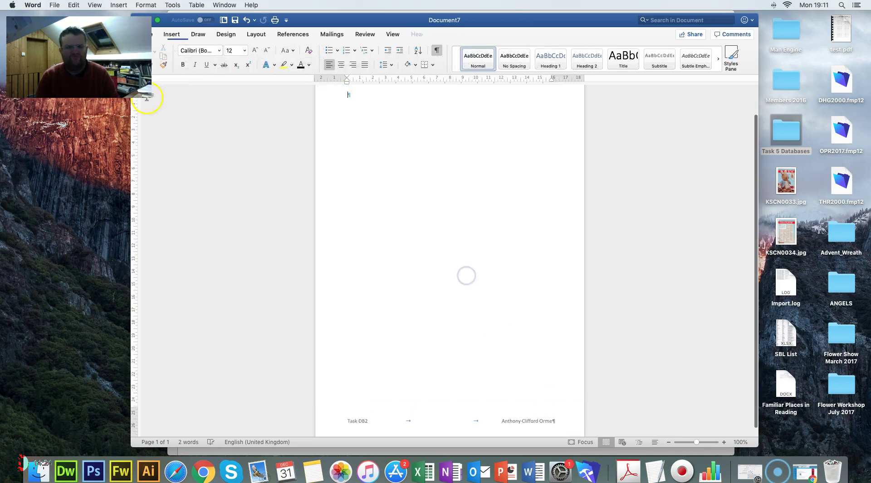
# Save the new document as Task DB2 and check the task sheet's query instructions.
pyautogui.click(54, 5)
pyautogui.press('Escape')
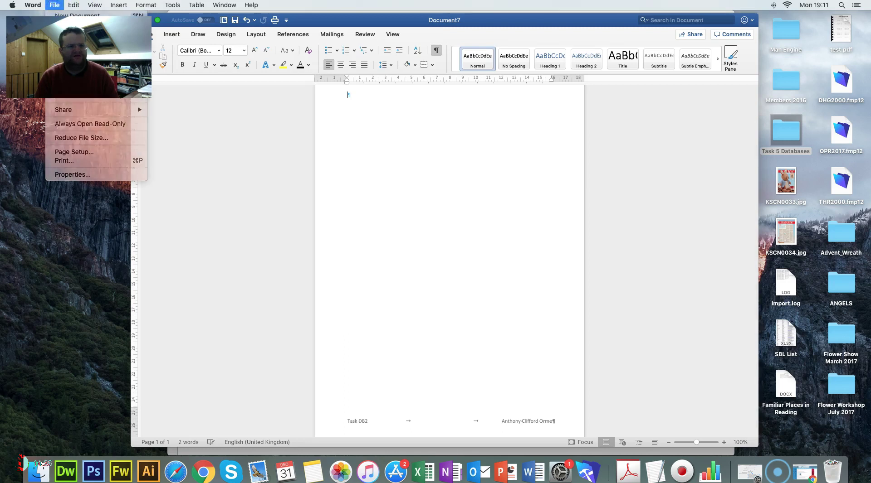
pyautogui.press('super+s')
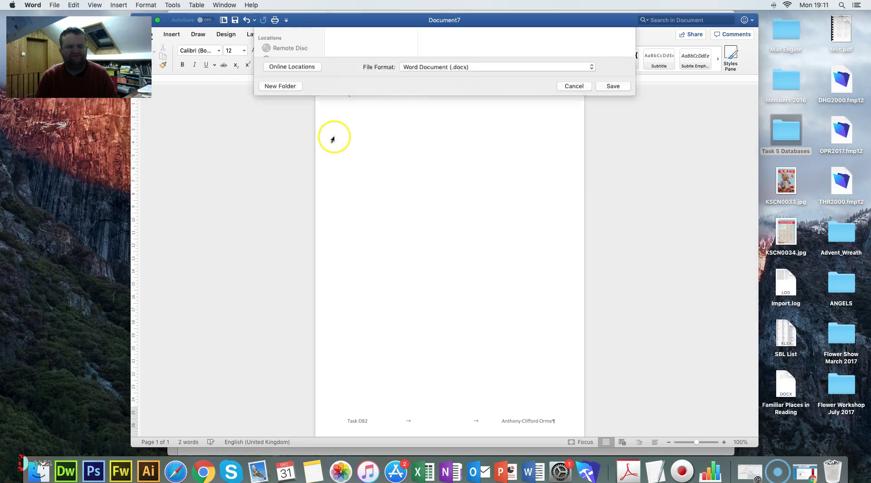
pyautogui.write('Task DB2')
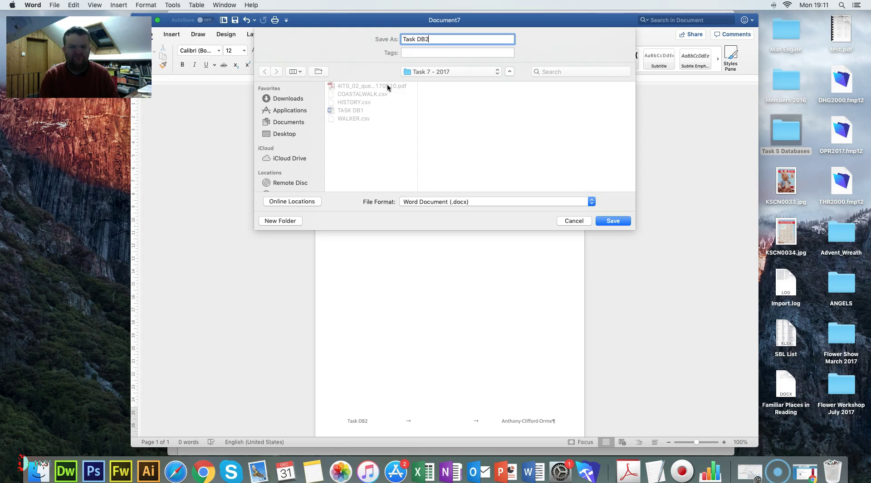
pyautogui.press('Return')
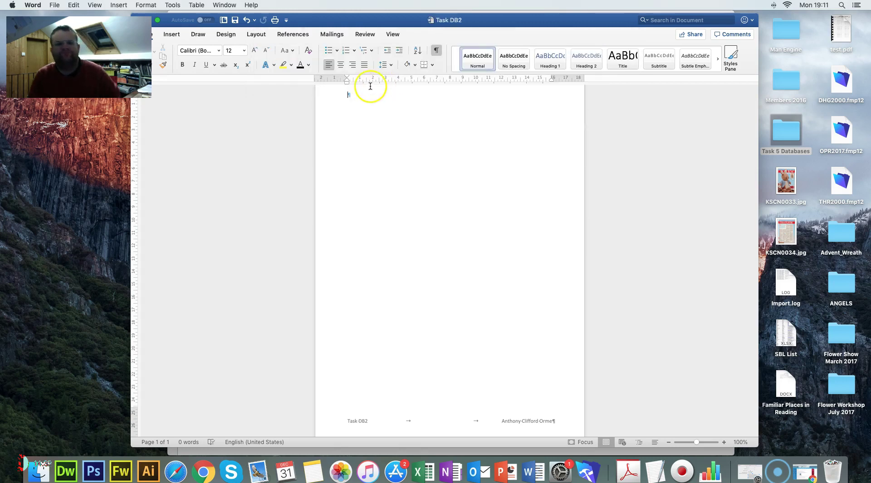
pyautogui.press('super+Tab')
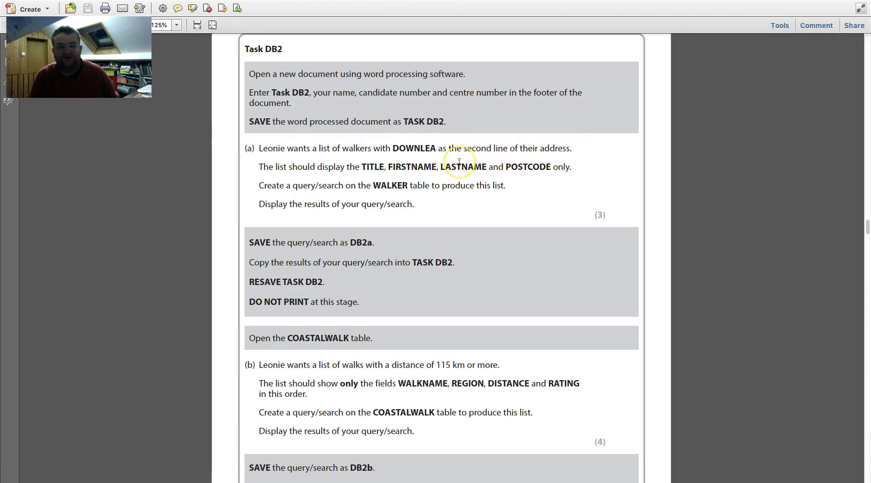
pyautogui.hotkey('ctrl', 'Left')
# Move the Word window aside and bring FileMaker's WALKER layout to the front.
pyautogui.moveTo(291, 20); pyautogui.dragTo(346, 91)
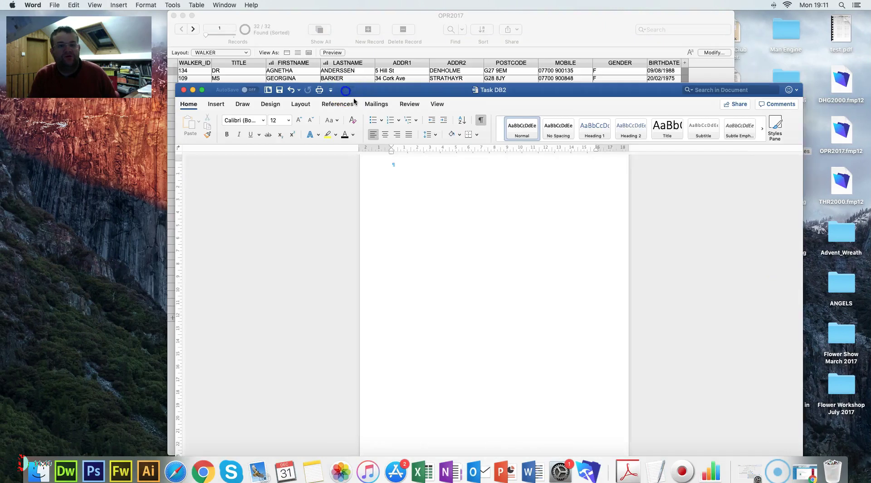
pyautogui.click(323, 16)
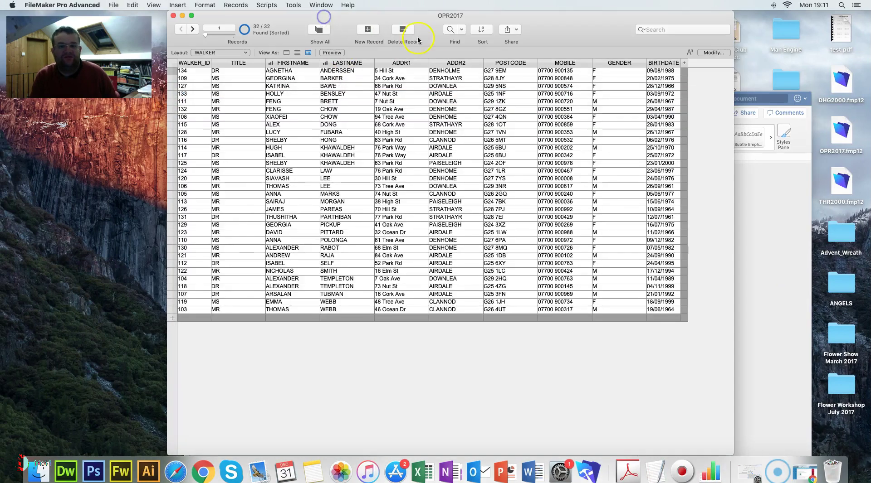
pyautogui.click(244, 54)
pyautogui.click(232, 53)
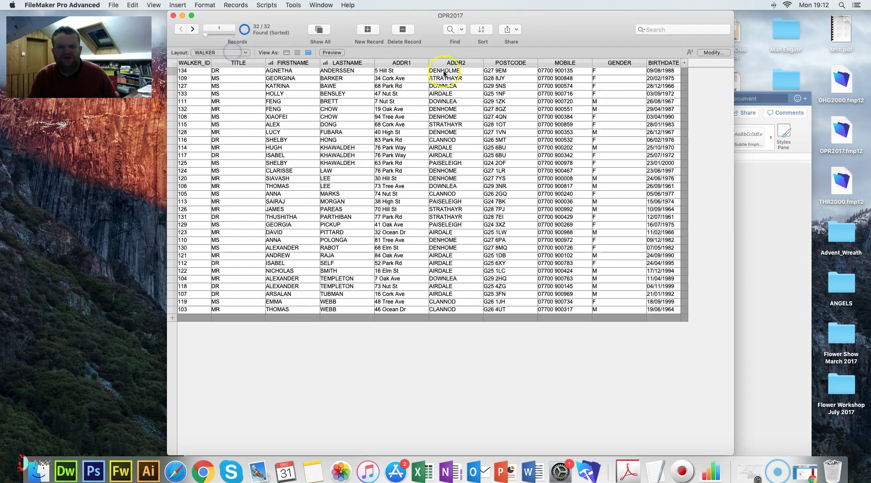
# Create a new find request with an exact-match DOWNLEA criterion in ADDR2.
pyautogui.click(464, 31)
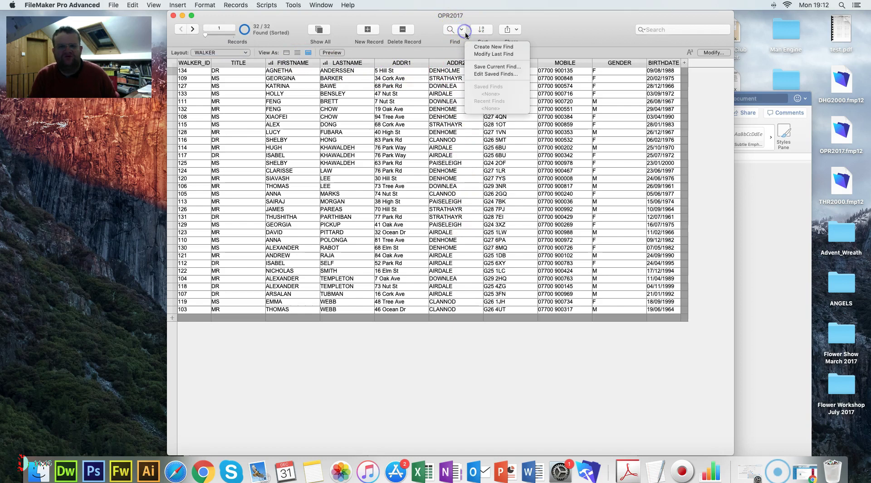
pyautogui.click(496, 44)
pyautogui.click(458, 71)
pyautogui.click(444, 53)
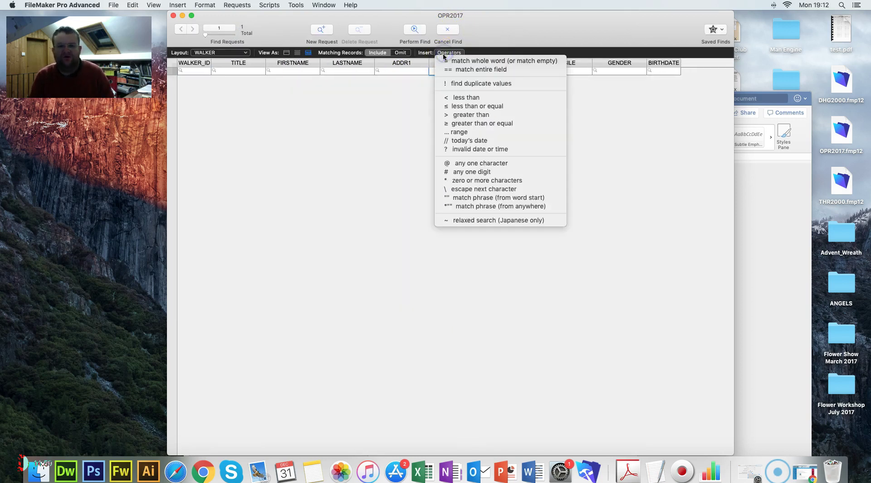
pyautogui.click(461, 70)
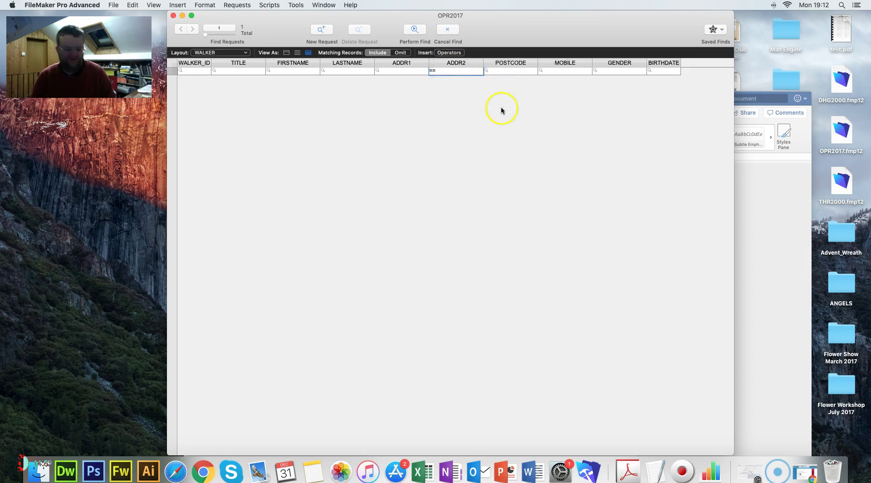
pyautogui.write('DOWNLOEA')
pyautogui.press('BackSpace')
pyautogui.press('BackSpace')
pyautogui.press('BackSpace')
pyautogui.write('EA')
# Check the full-screen task sheet, then leave its full-screen view.
pyautogui.press('super+Tab')
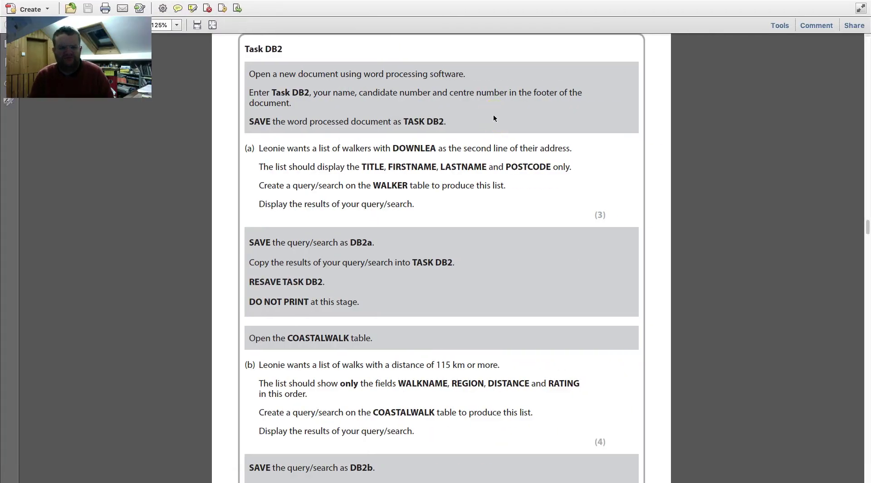
pyautogui.click(370, 168)
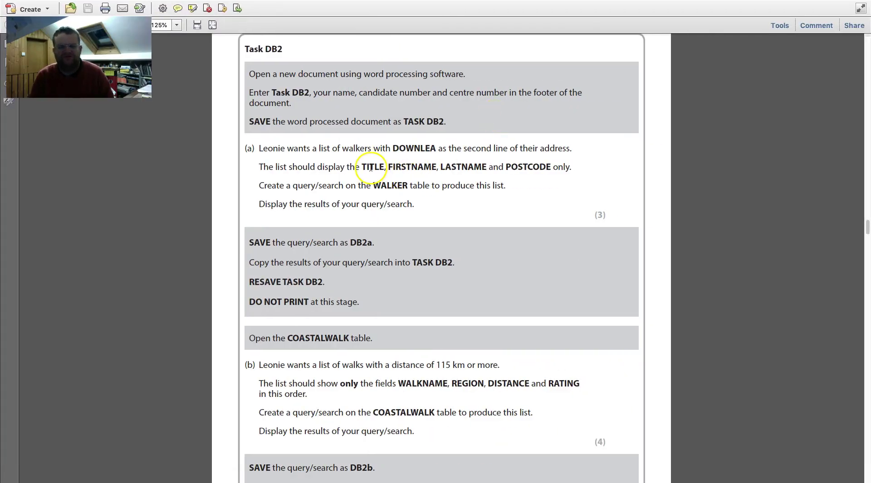
pyautogui.press('Escape')
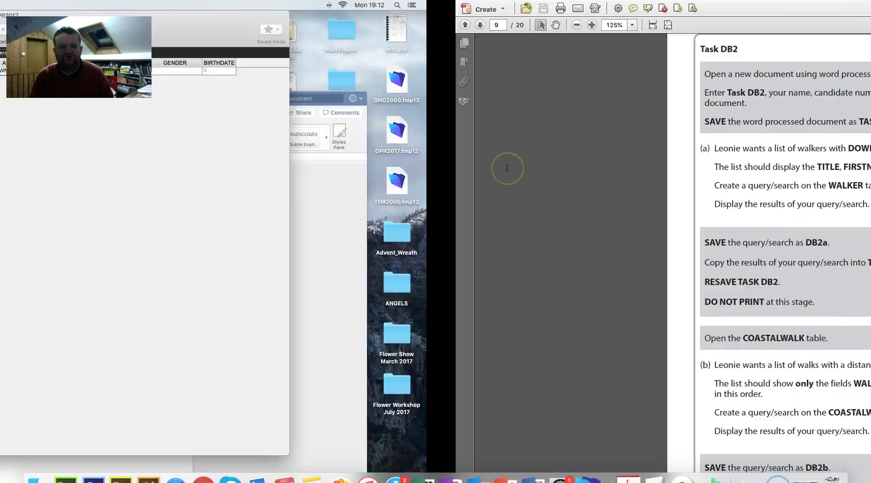
# Run the DOWNLEA find and hide the WALKER_ID, ADDR1, ADDR2, MOBILE, GENDER and BIRTHDATE columns.
pyautogui.click(420, 31)
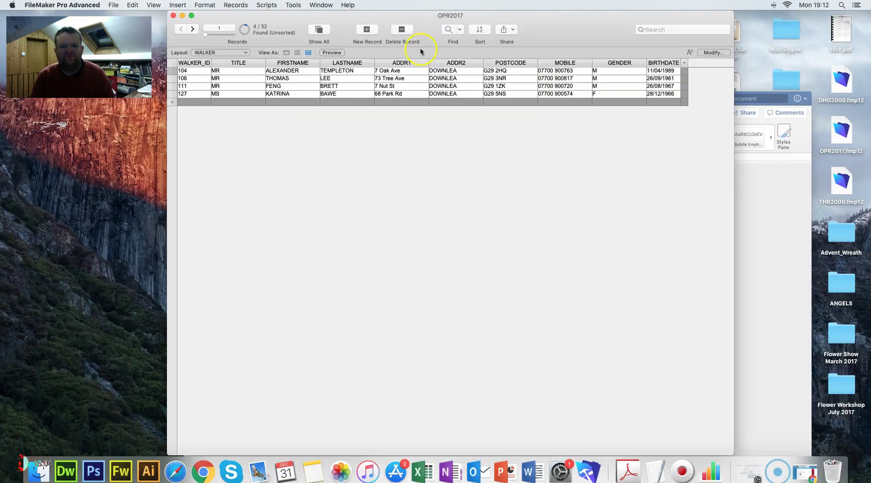
pyautogui.click(711, 53)
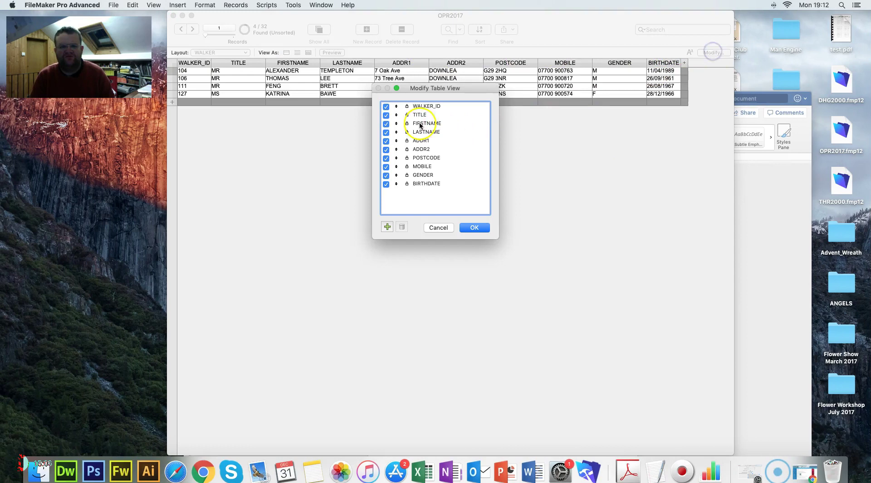
pyautogui.click(385, 107)
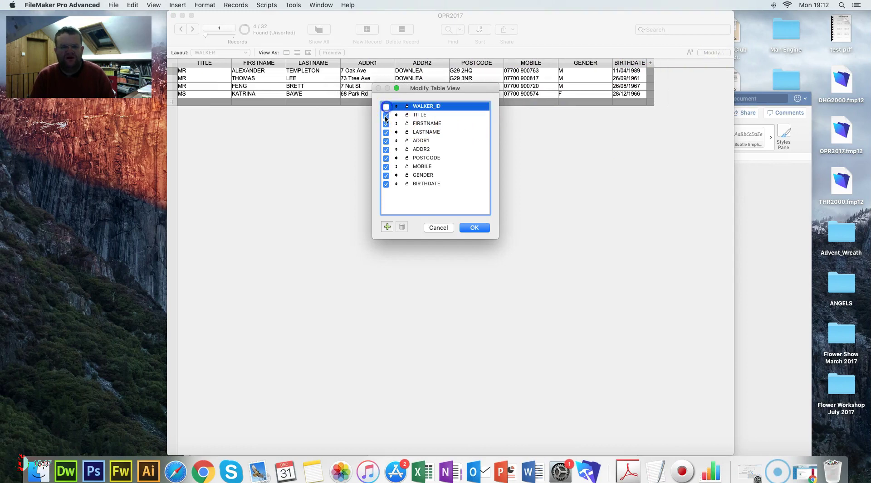
pyautogui.click(385, 141)
pyautogui.click(386, 150)
pyautogui.click(386, 167)
pyautogui.click(385, 176)
pyautogui.click(385, 184)
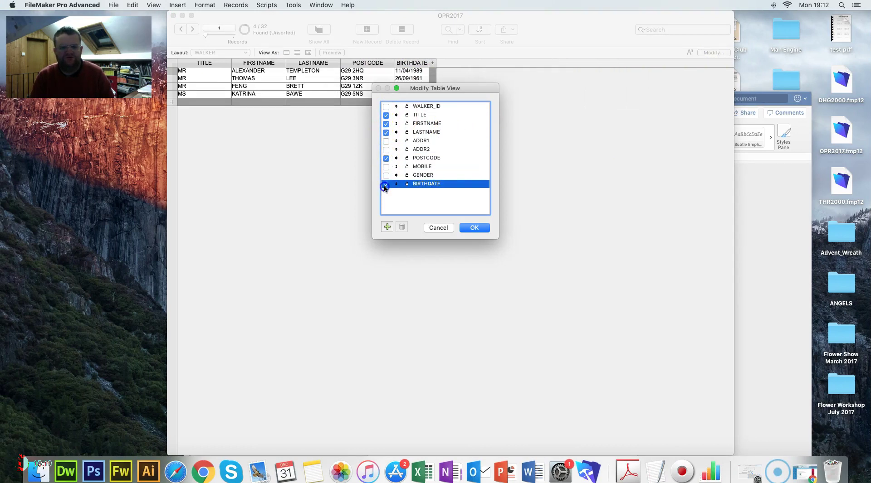
pyautogui.click(480, 227)
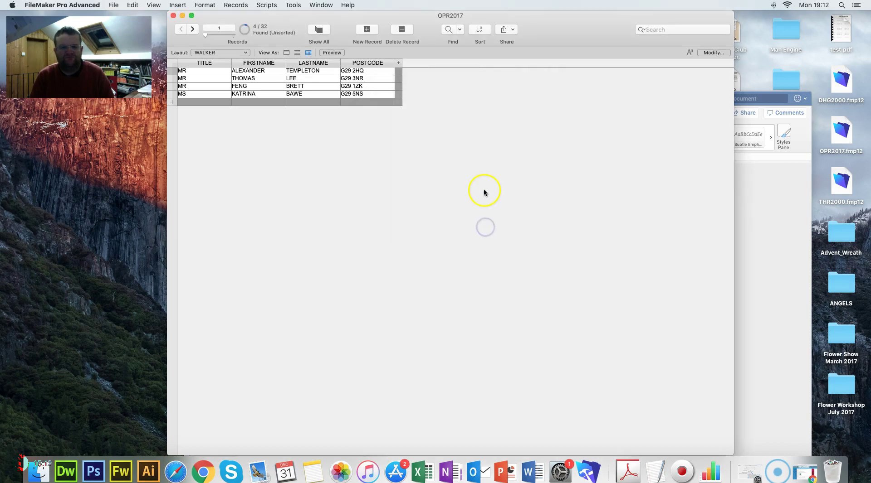
# Save the current find under the name 'Walker'.
pyautogui.hotkey('ctrl', 'Right')
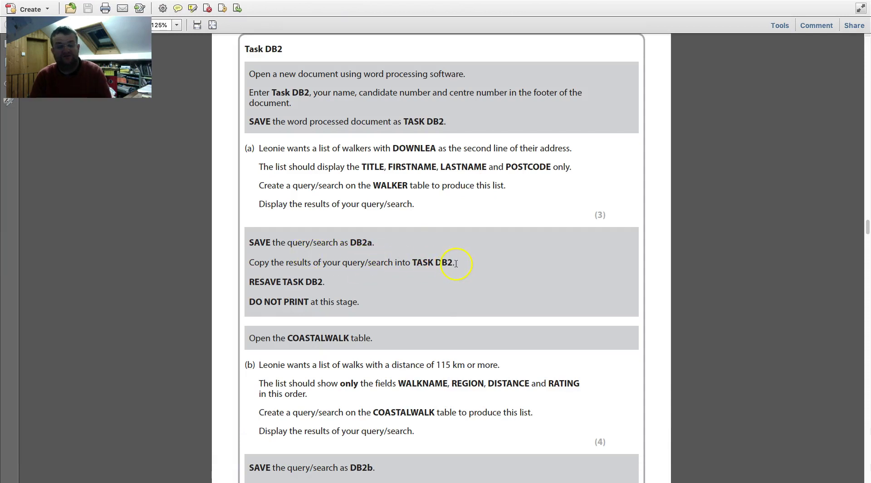
pyautogui.hotkey('ctrl', 'Left')
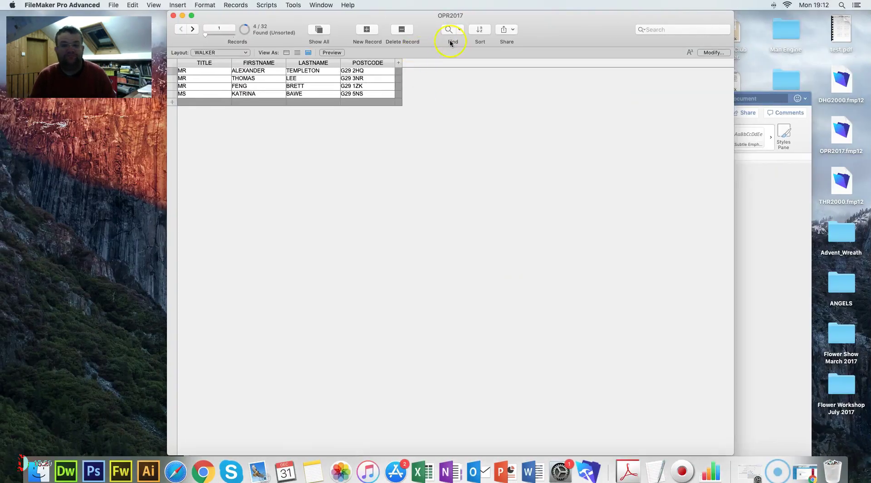
pyautogui.hotkey('ctrl', 'Right')
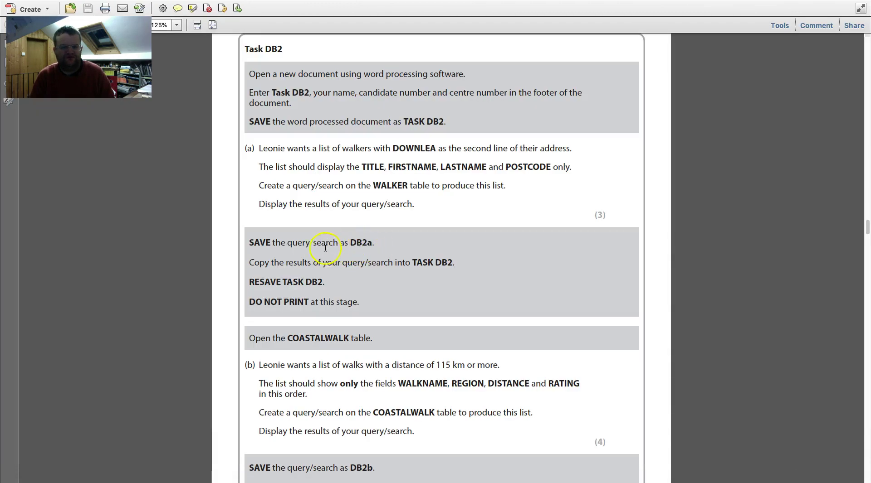
pyautogui.hotkey('ctrl', 'Left')
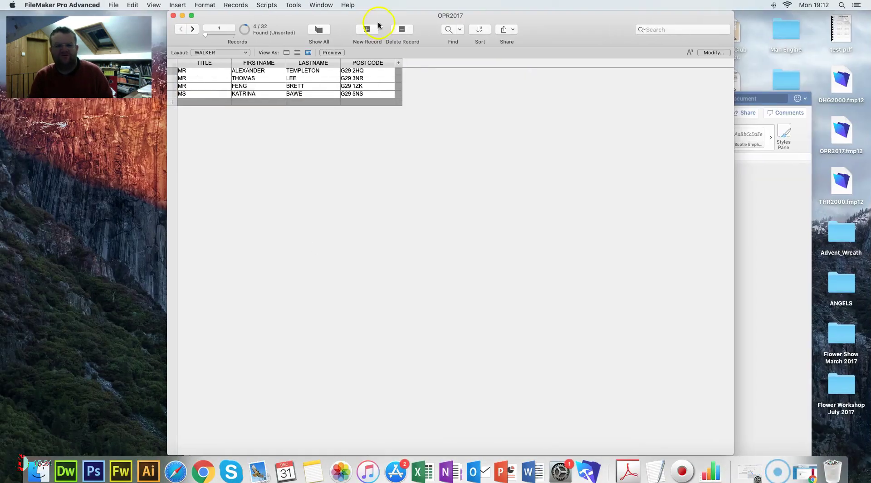
pyautogui.click(459, 24)
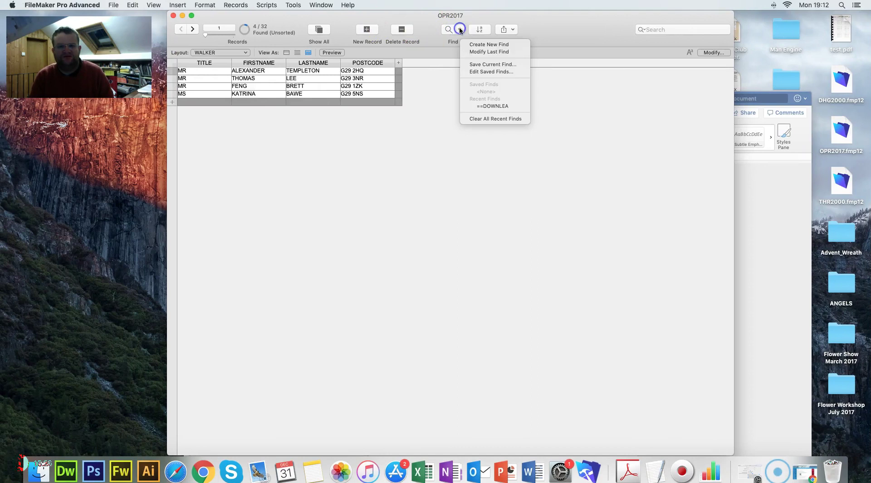
pyautogui.click(482, 64)
pyautogui.write('Walker')
pyautogui.press('Return')
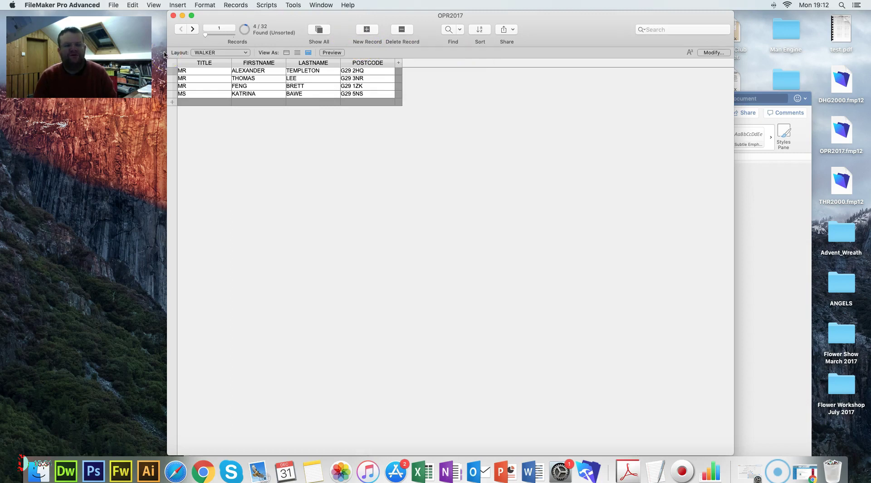
# Insert the results screenshot into Task DB2 and show all 32 walker records again.
pyautogui.click(783, 266)
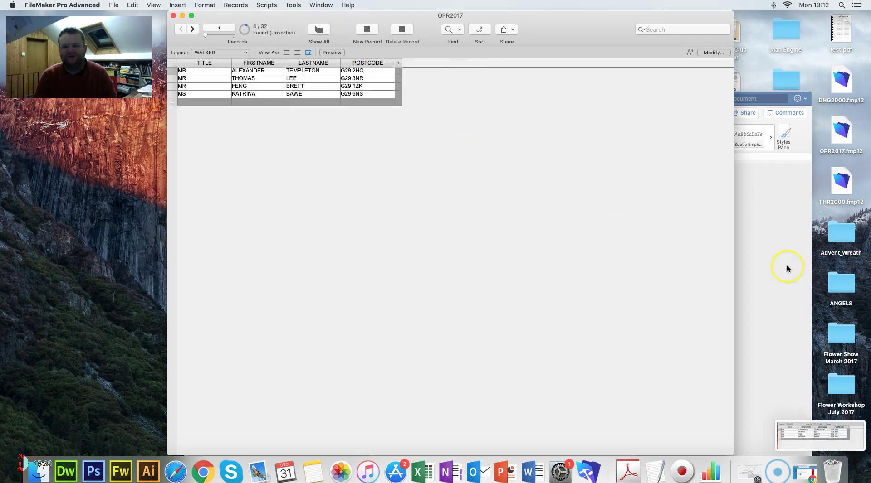
pyautogui.moveTo(805, 431); pyautogui.dragTo(576, 236)
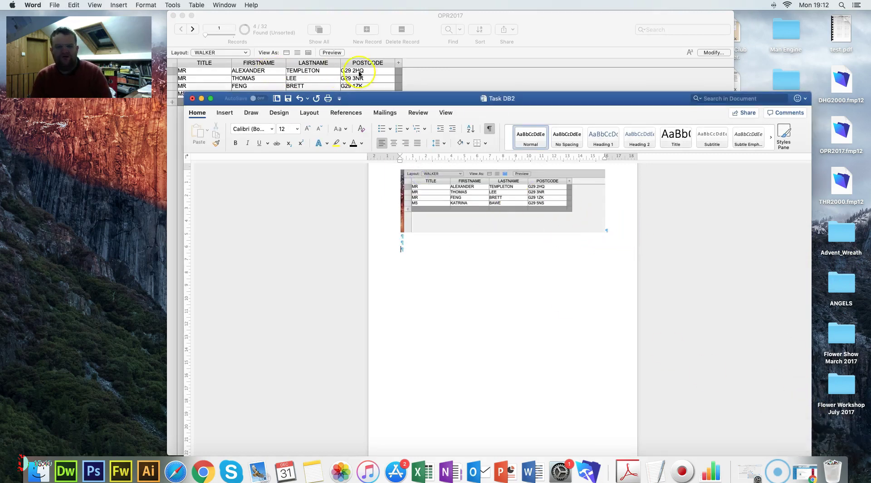
pyautogui.click(439, 67)
pyautogui.click(318, 30)
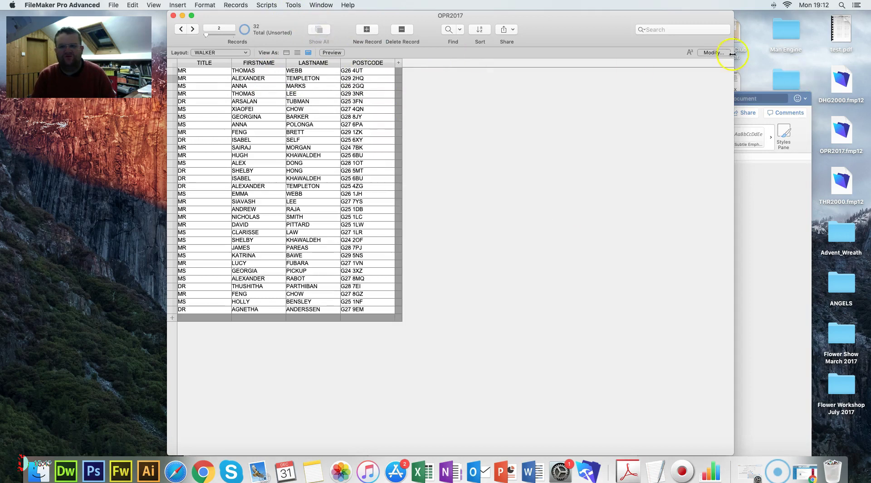
# Restore the WALKER_ID, ADDR1, ADDR2, MOBILE, GENDER and BIRTHDATE columns in the table view.
pyautogui.click(713, 52)
pyautogui.click(386, 106)
pyautogui.click(386, 141)
pyautogui.click(386, 150)
pyautogui.click(386, 141)
pyautogui.click(386, 166)
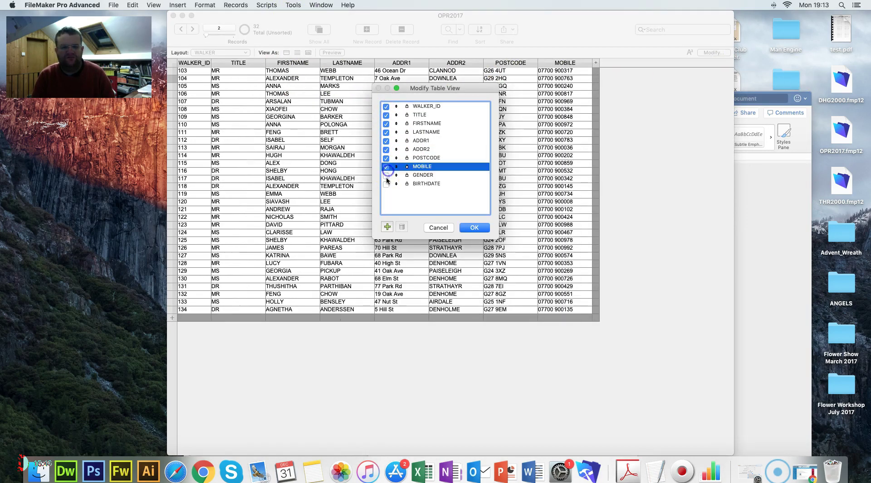
pyautogui.click(386, 175)
pyautogui.click(386, 183)
pyautogui.click(473, 227)
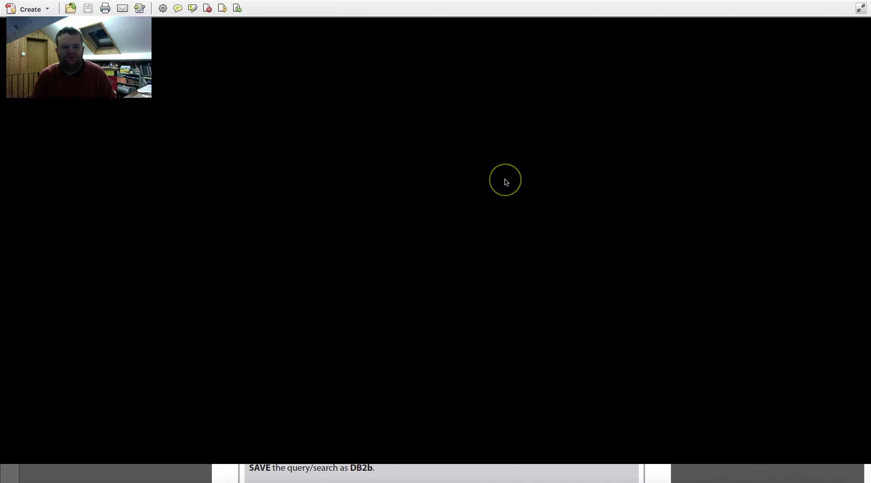
# Switch the layout to the COASTALWALK table.
pyautogui.scroll(-5, 504, 179)
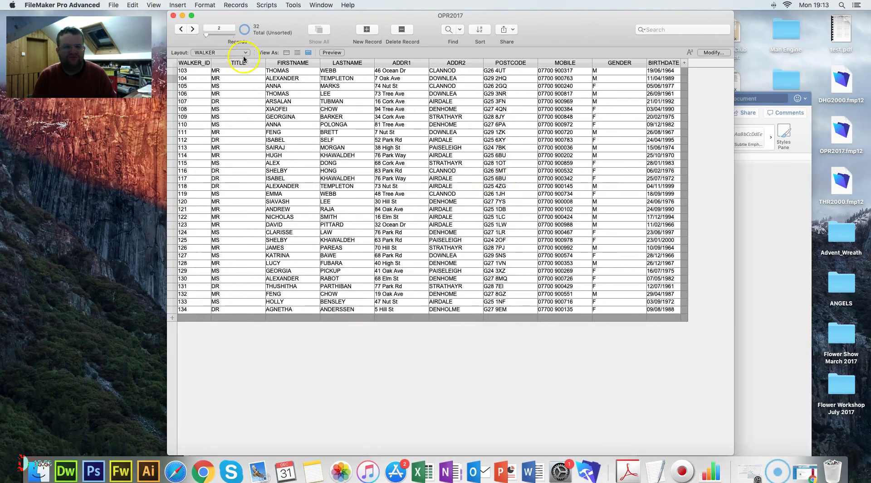
pyautogui.click(241, 54)
pyautogui.click(229, 39)
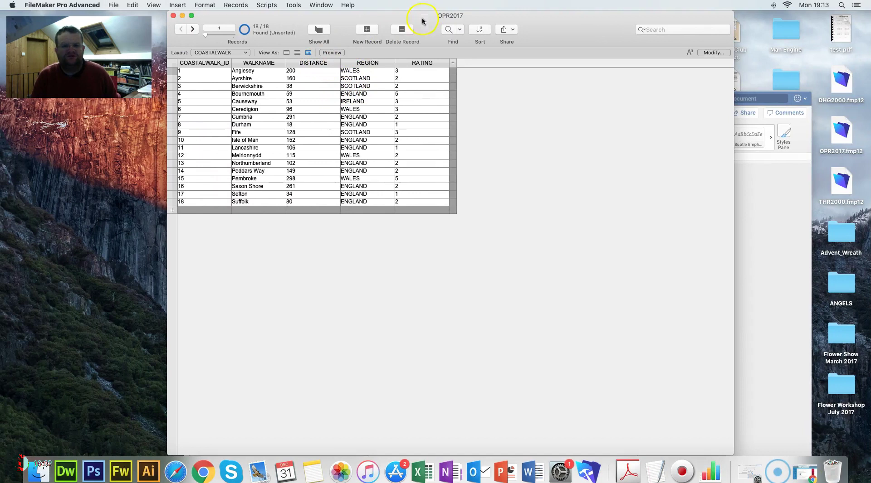
# Create a new find request with DISTANCE ≥115.
pyautogui.click(460, 29)
pyautogui.click(478, 46)
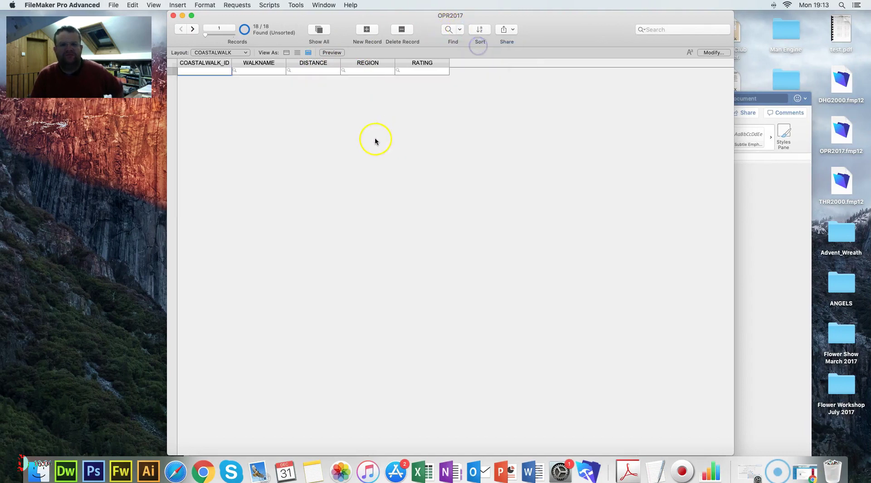
pyautogui.click(306, 72)
pyautogui.click(448, 51)
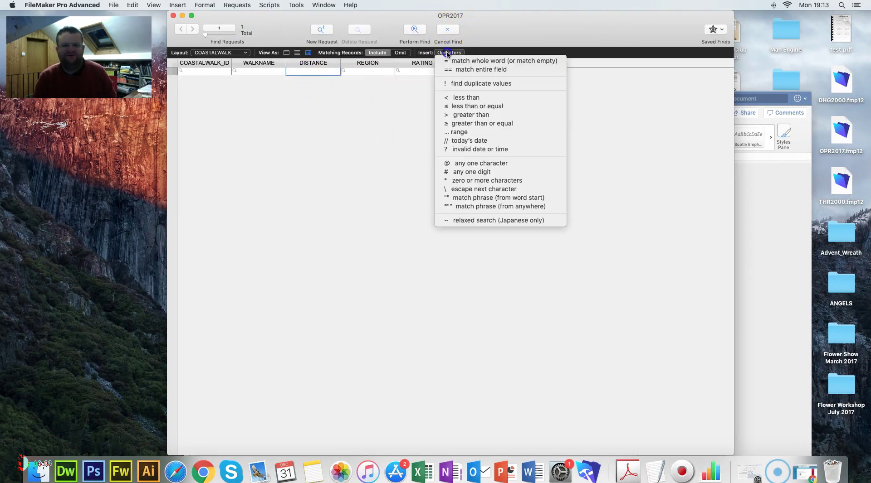
pyautogui.click(471, 123)
pyautogui.write('115')
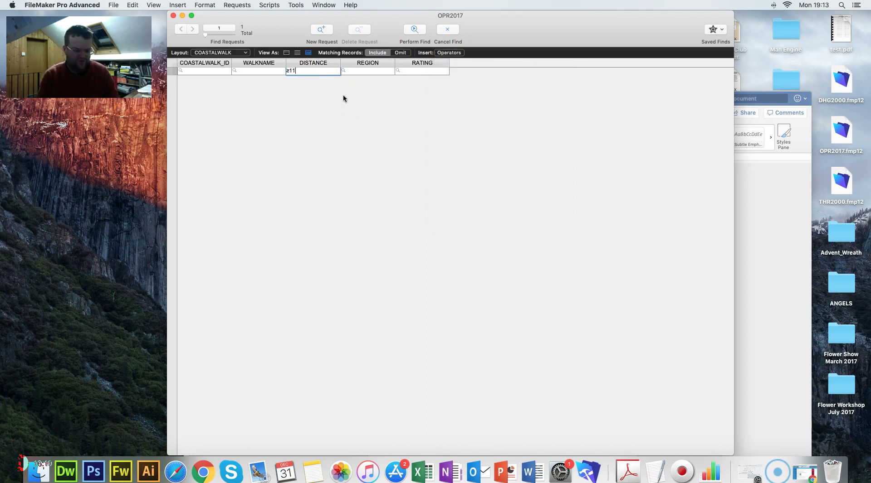
pyautogui.press('super+Tab')
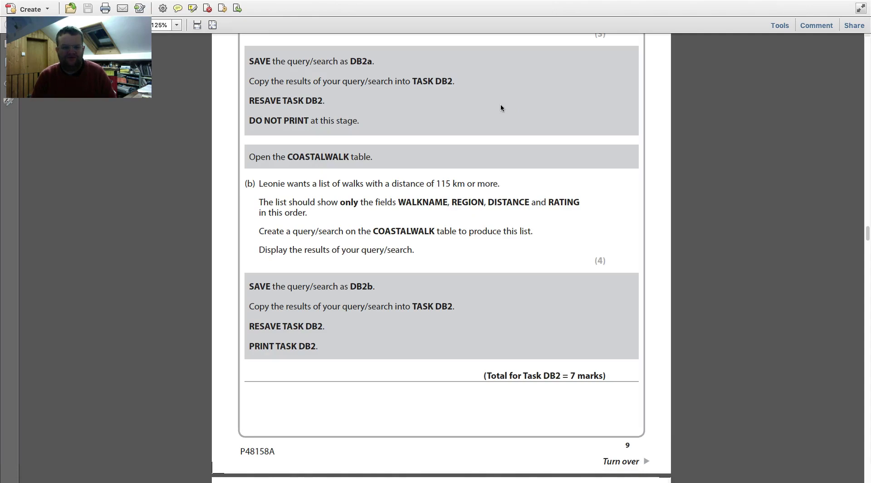
pyautogui.press('super+Tab')
# Run the find, hide COASTALWALK_ID, and move REGION ahead of DISTANCE.
pyautogui.click(416, 29)
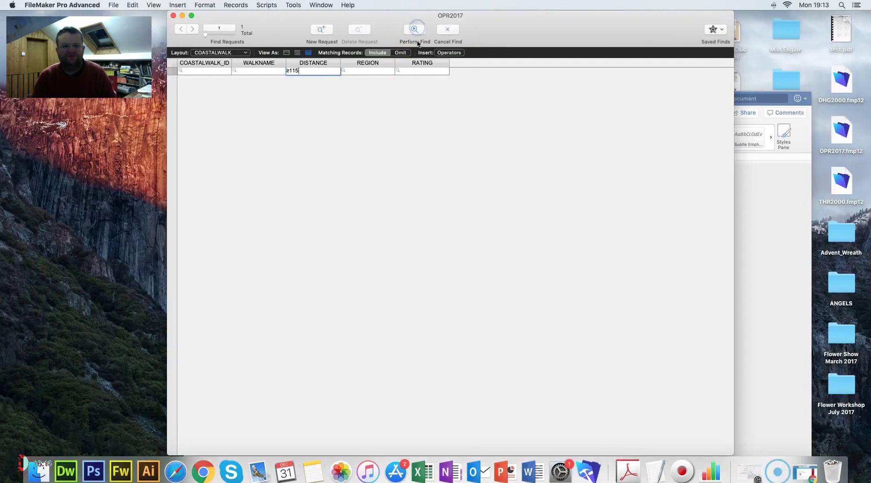
pyautogui.press('super+Tab')
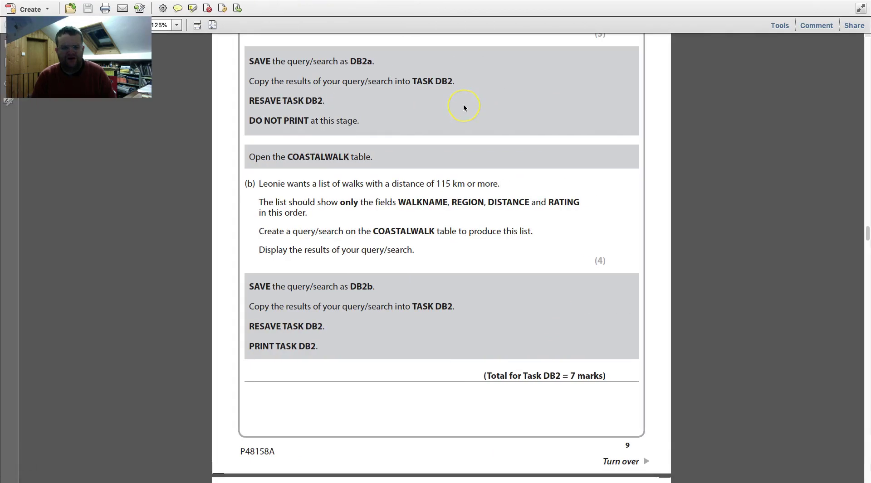
pyautogui.press('super+Tab')
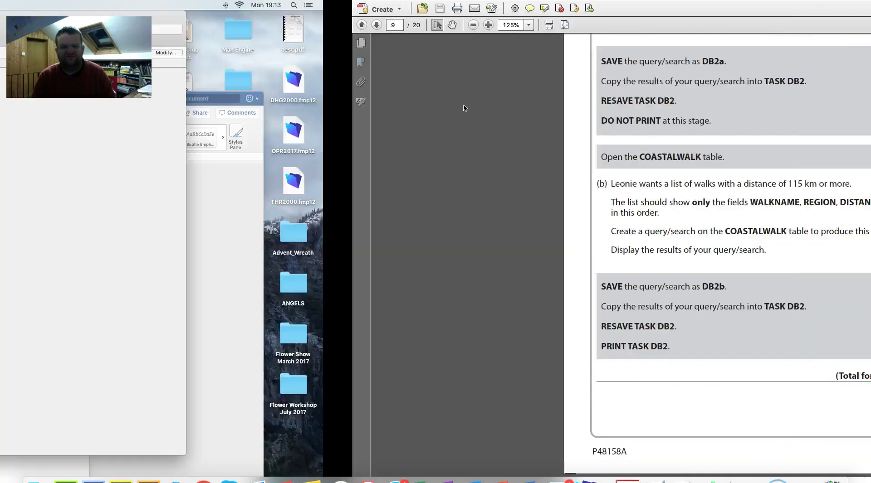
pyautogui.click(706, 53)
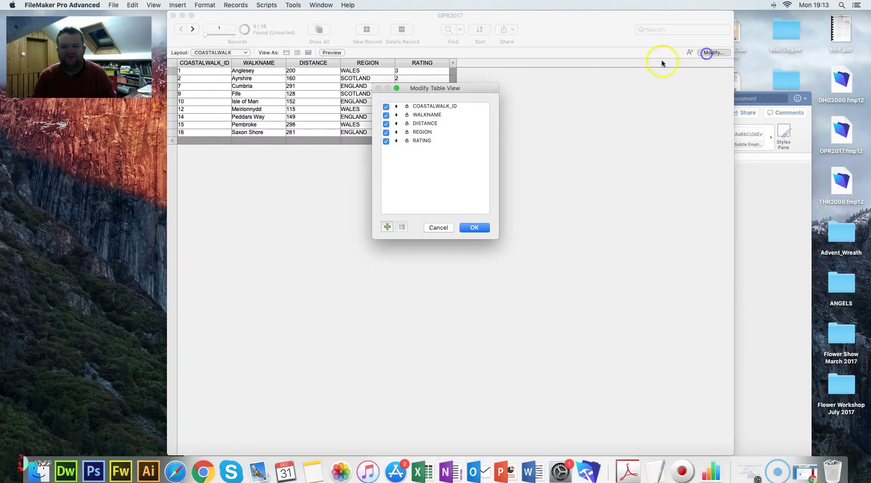
pyautogui.click(386, 107)
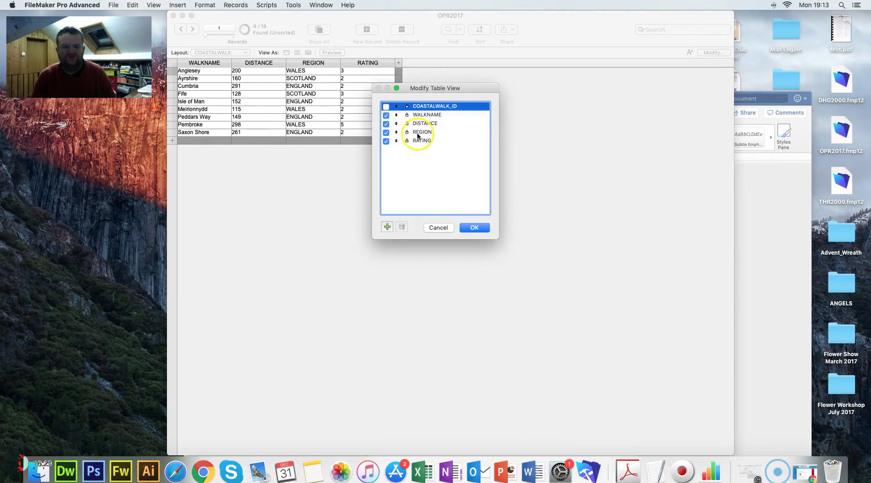
pyautogui.moveTo(414, 132); pyautogui.dragTo(422, 120)
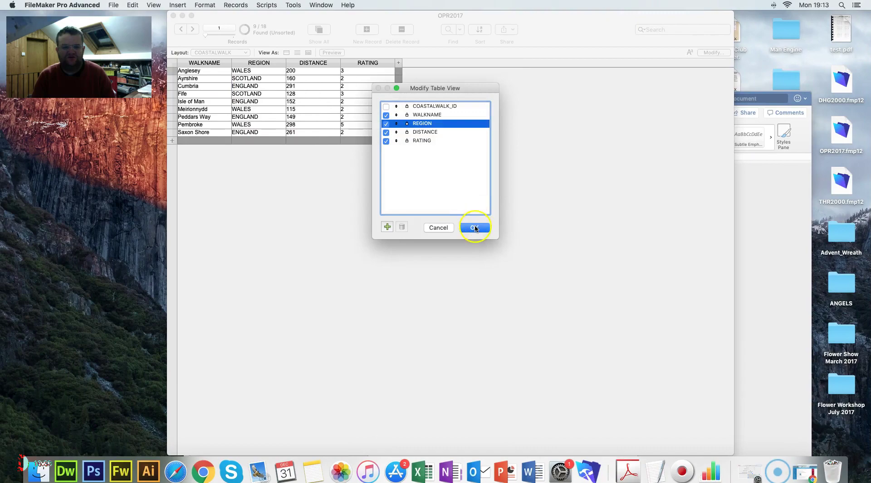
pyautogui.click(473, 227)
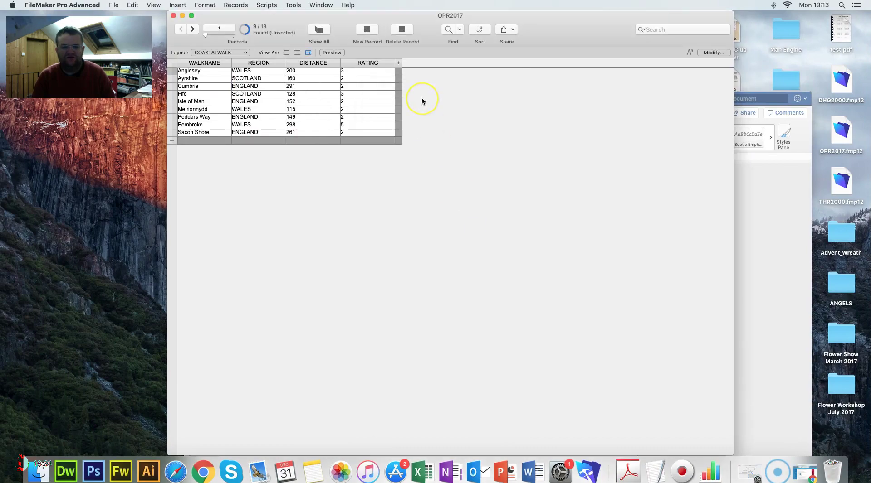
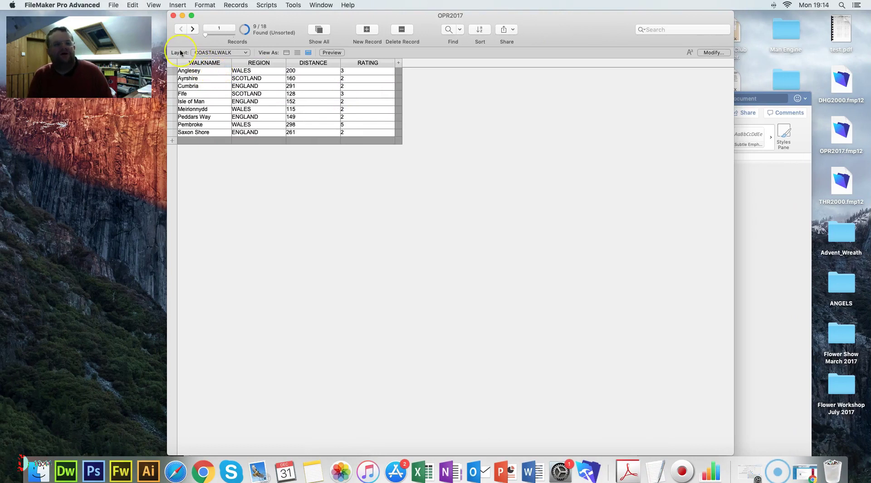
# Capture the COASTALWALK results table and place the picture below the first image in Task DB2.
pyautogui.press('super+shift+4')
pyautogui.moveTo(161, 47); pyautogui.dragTo(459, 162)
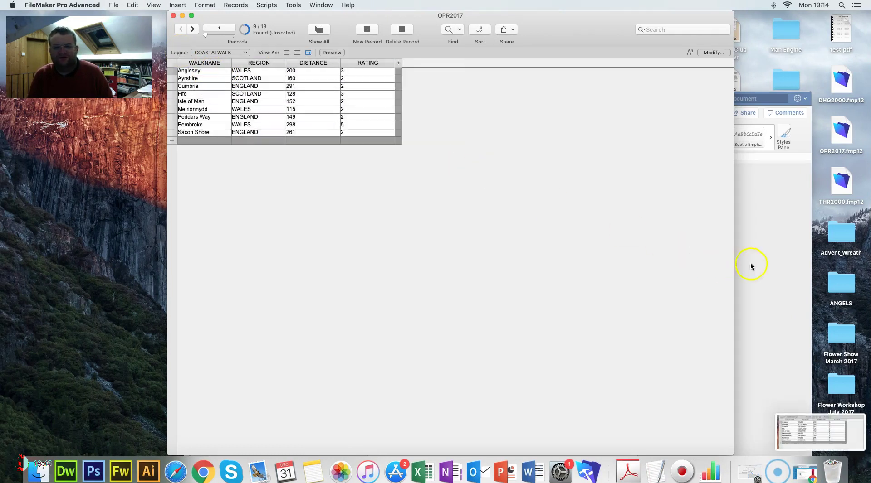
pyautogui.click(752, 265)
pyautogui.moveTo(793, 431); pyautogui.dragTo(414, 254)
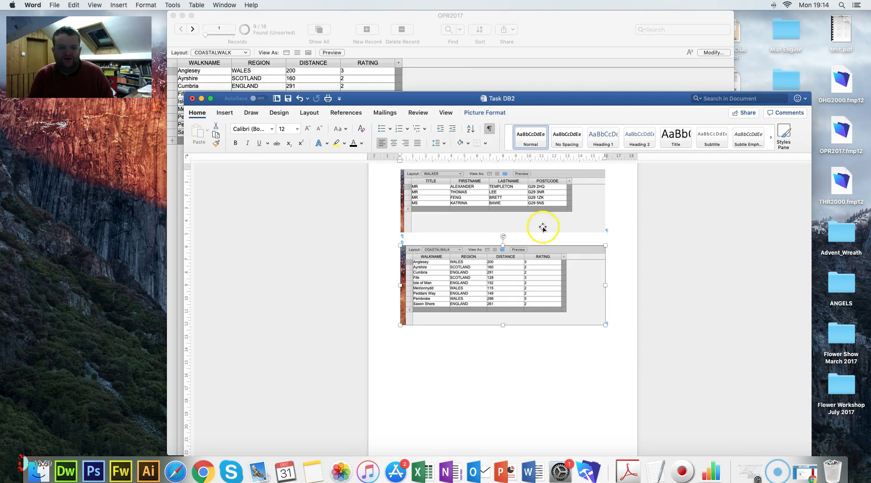
# Save and close the Task DB2 document.
pyautogui.hotkey('ctrl', 'Right')
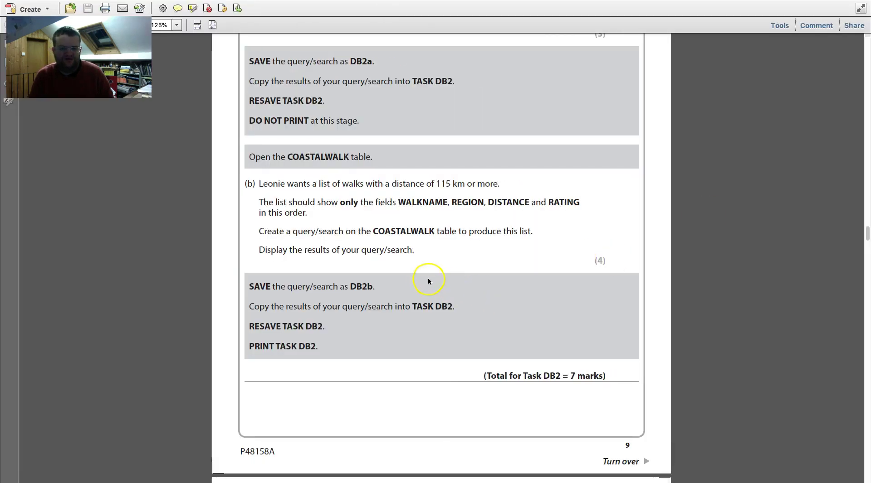
pyautogui.hotkey('ctrl', 'Left')
pyautogui.press('super+s')
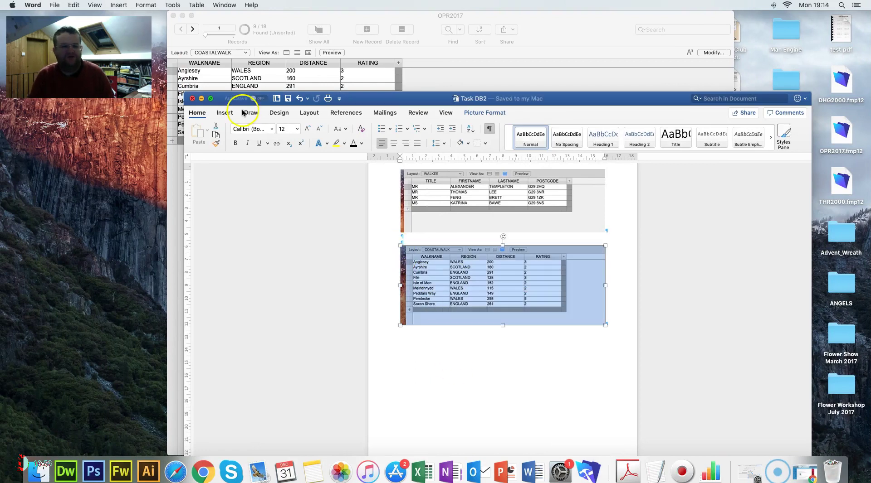
pyautogui.click(192, 98)
# Show all 18 walks and restore the COASTALWALK_ID column in the table view.
pyautogui.click(320, 30)
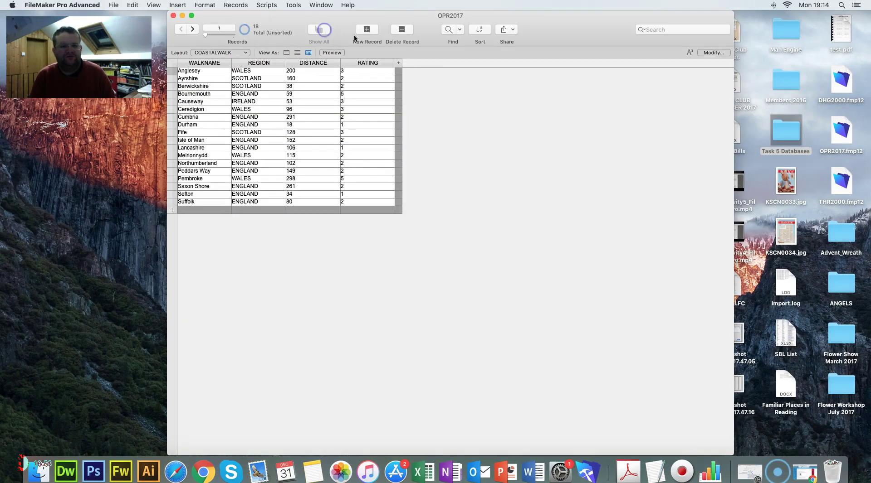
pyautogui.click(713, 53)
pyautogui.click(389, 107)
pyautogui.click(474, 227)
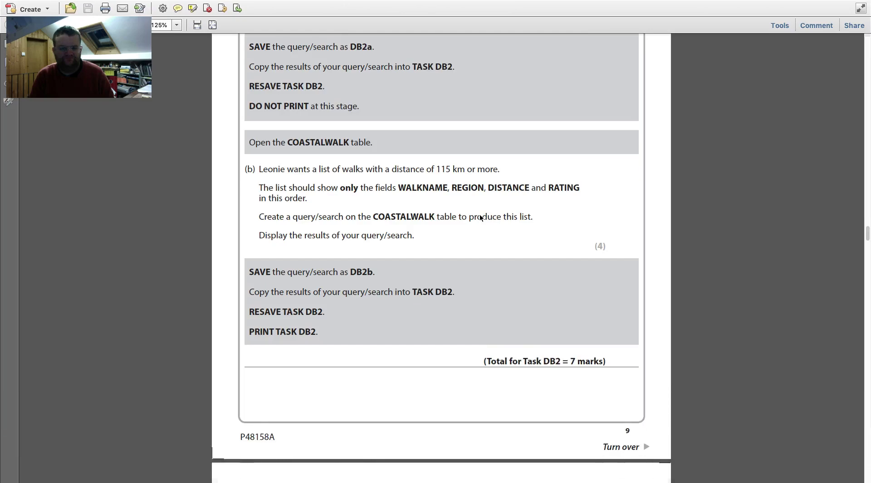
pyautogui.scroll(-10, 480, 219)
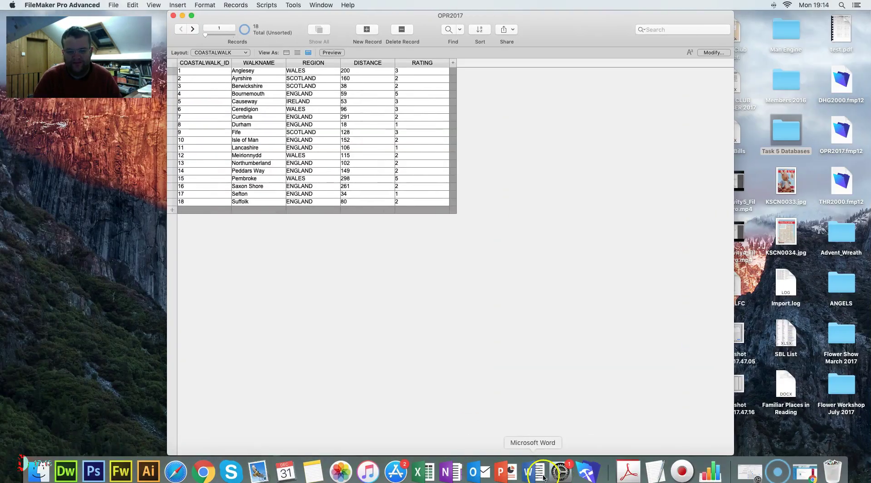
pyautogui.click(533, 473)
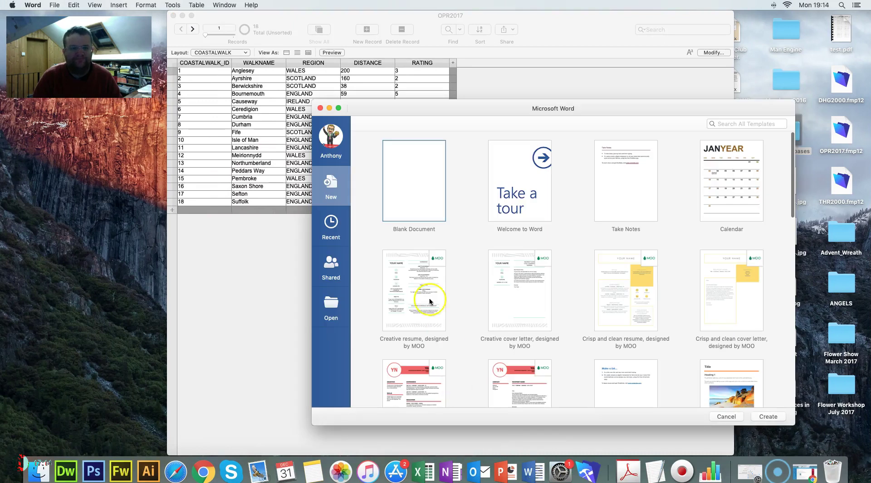
# Create a blank Word document with a Blank (Three Columns) footer.
pyautogui.doubleClick(415, 171)
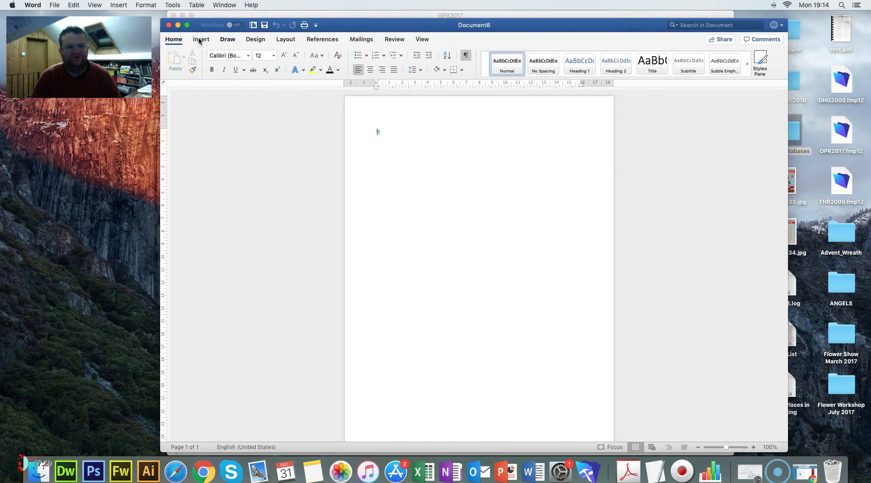
pyautogui.click(220, 39)
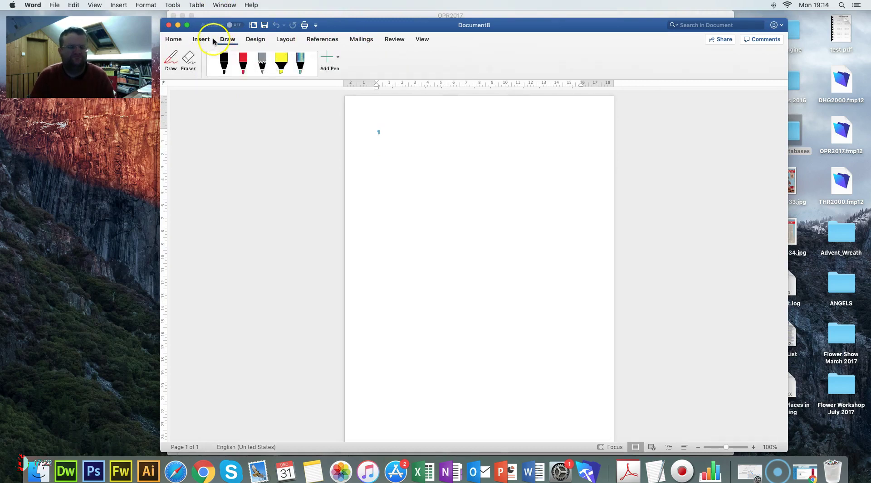
pyautogui.click(220, 39)
pyautogui.click(198, 39)
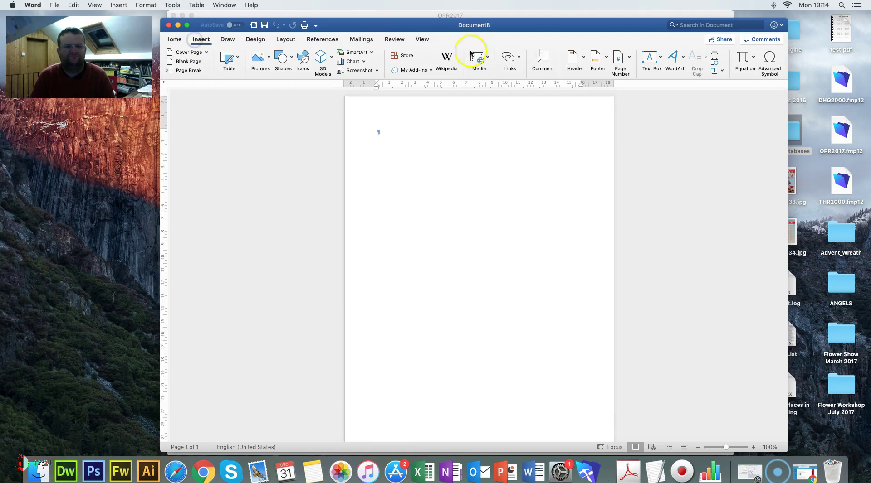
pyautogui.click(594, 58)
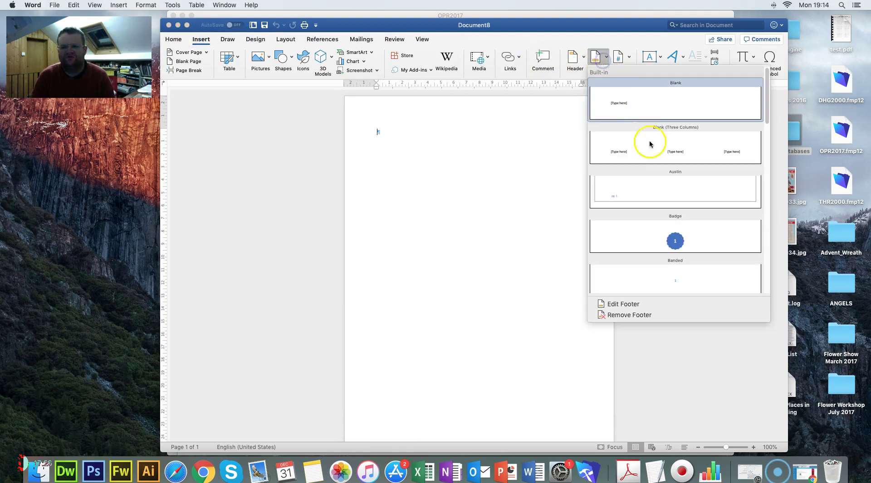
pyautogui.click(626, 167)
# Fill the footer with 'Task DB3' on the left and the candidate's name on the right.
pyautogui.click(391, 418)
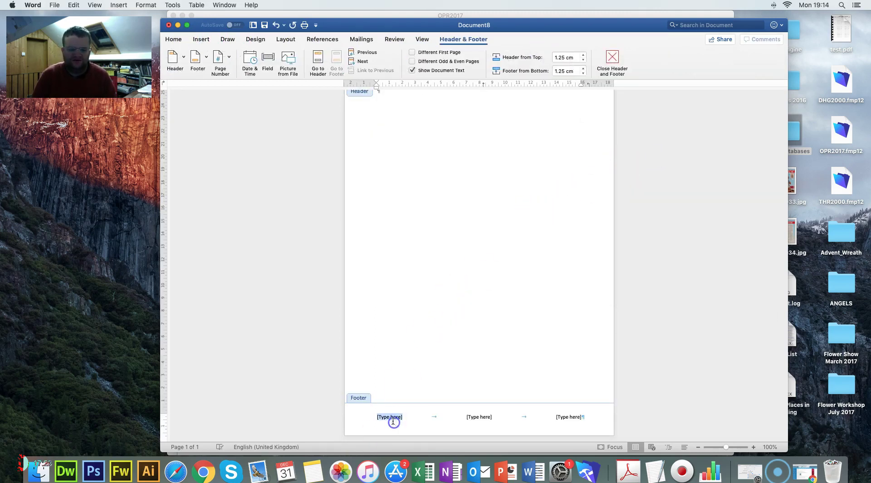
pyautogui.write('Task ')
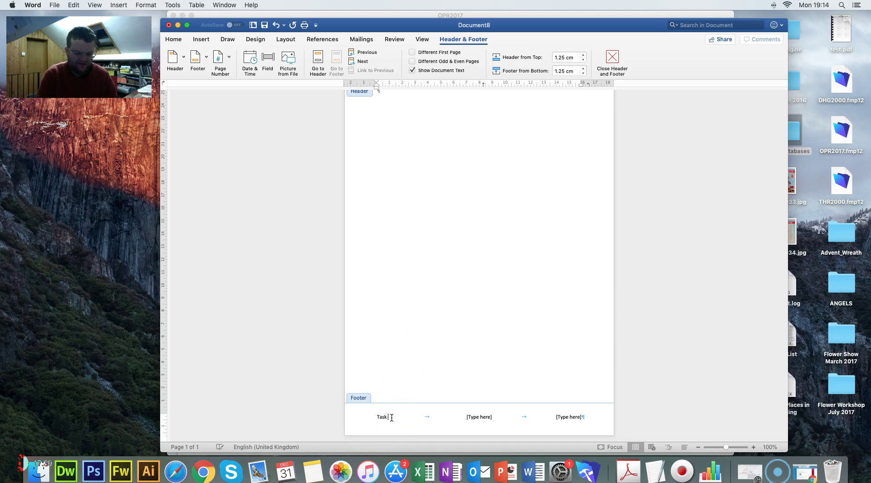
pyautogui.write('DB3')
pyautogui.click(479, 417)
pyautogui.press('BackSpace')
pyautogui.click(568, 417)
pyautogui.write('Anthony Clifford Orme')
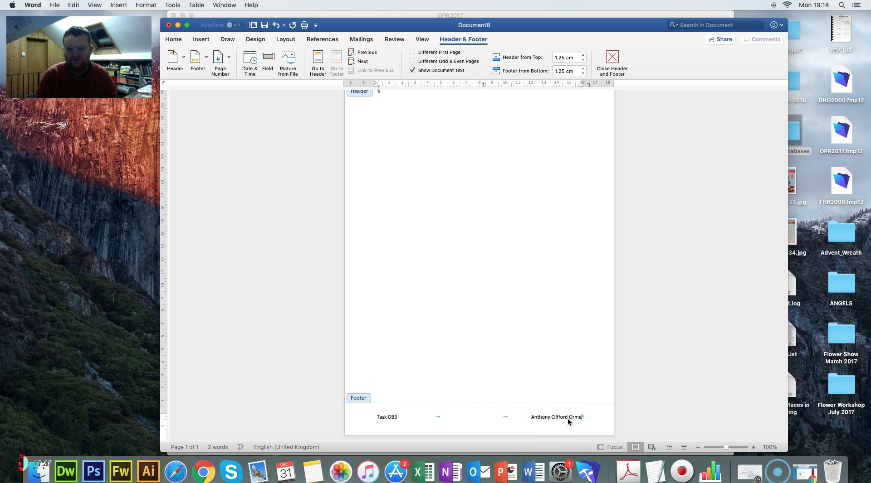
pyautogui.click(467, 274)
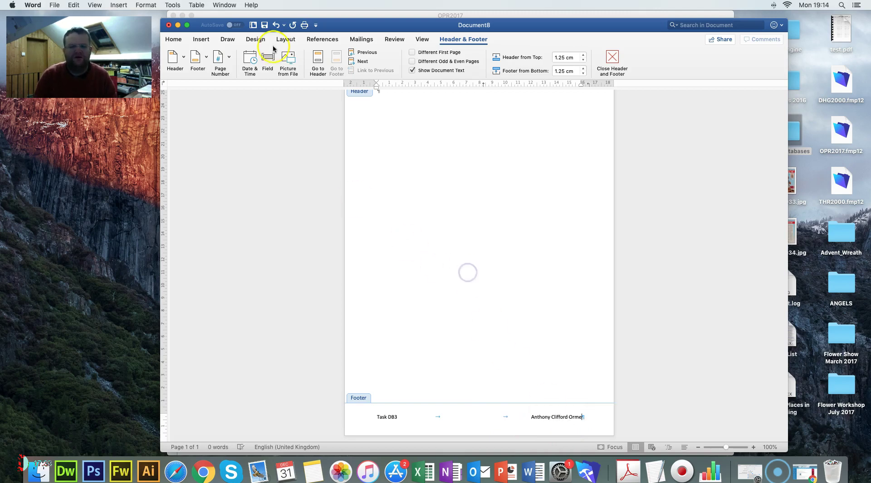
pyautogui.click(356, 109)
pyautogui.click(420, 154)
pyautogui.click(404, 148)
pyautogui.moveTo(338, 25); pyautogui.dragTo(391, 57)
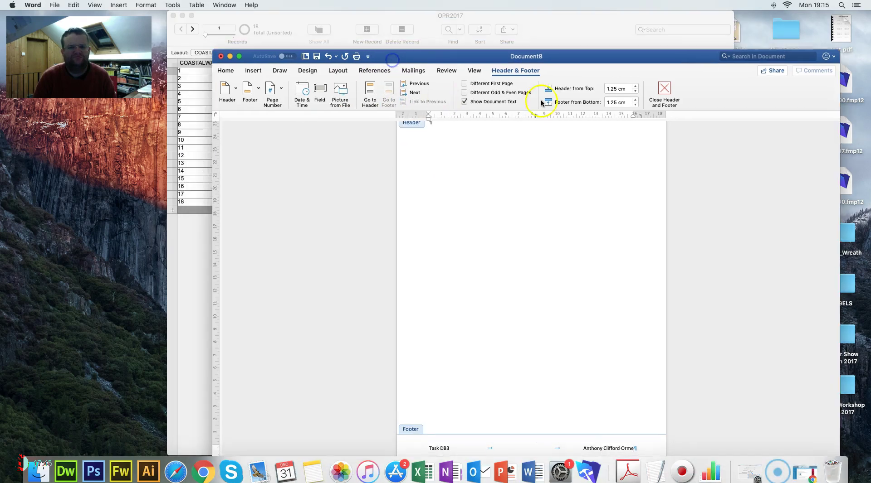
pyautogui.click(664, 93)
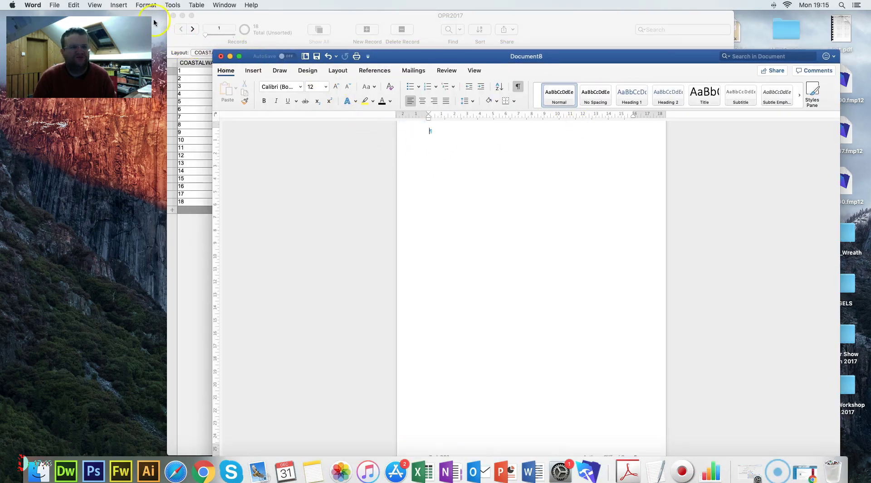
# Save the new document as 'Task DB3'.
pyautogui.click(54, 5)
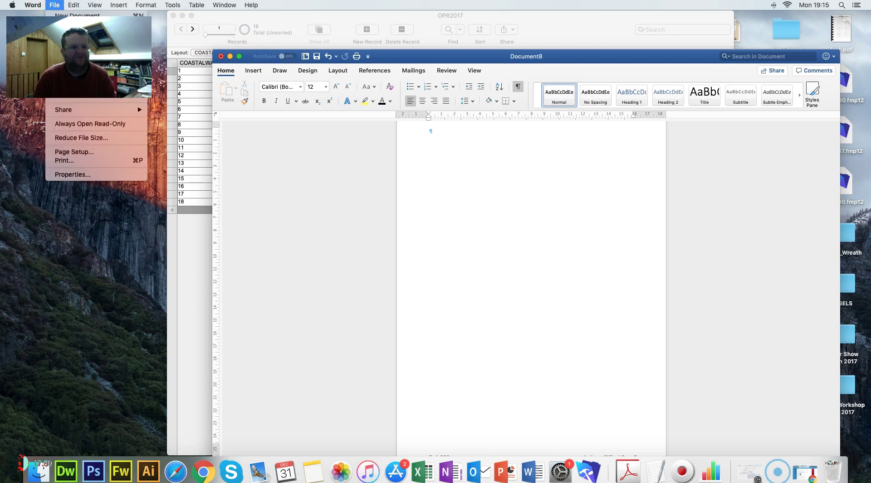
pyautogui.click(54, 5)
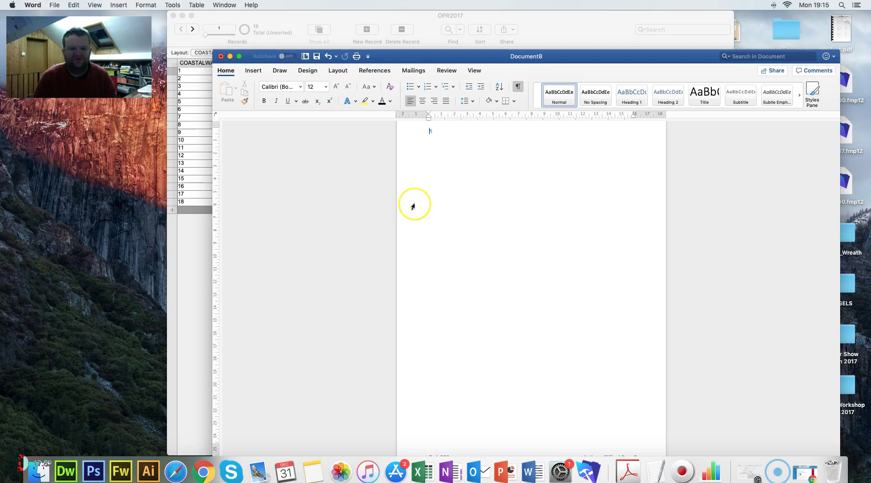
pyautogui.press('super+s')
pyautogui.press('Right')
pyautogui.write('DB3')
pyautogui.press('Return')
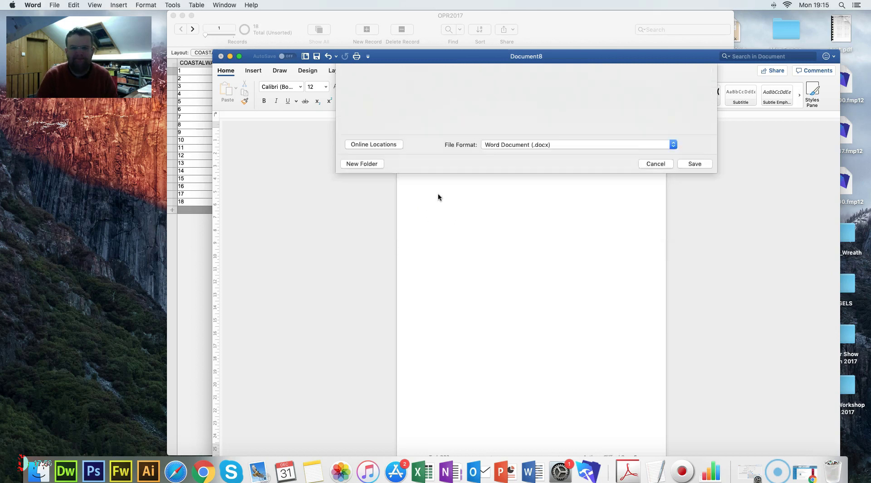
pyautogui.moveTo(411, 56); pyautogui.dragTo(519, 142)
# Remove the stray OPR2017 table from the Manage Database relationships graph.
pyautogui.click(253, 234)
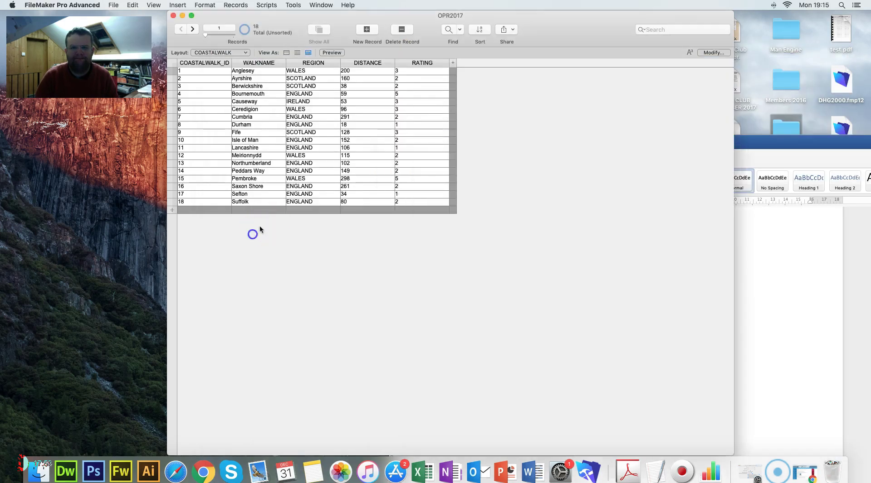
pyautogui.press('super+Tab')
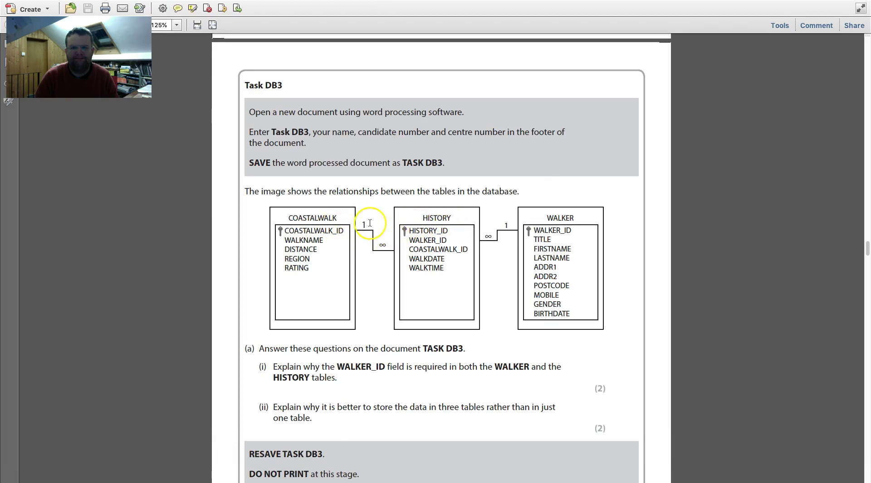
pyautogui.press('super+Tab')
pyautogui.click(113, 5)
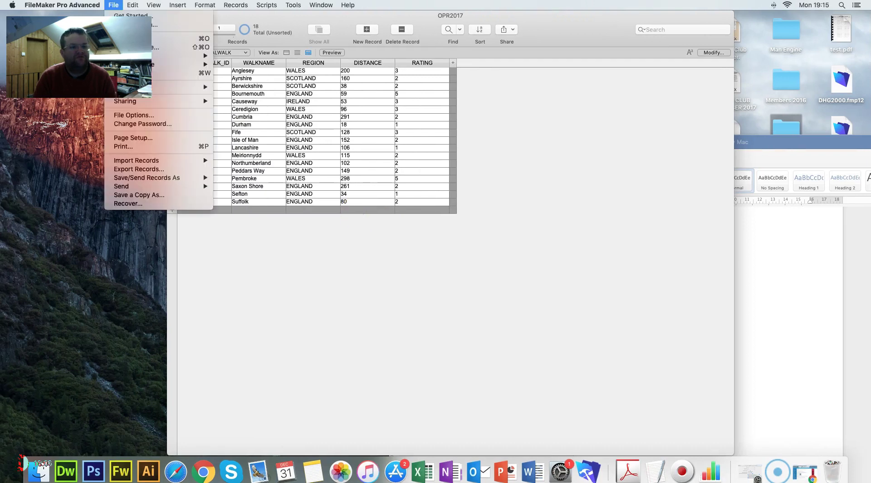
pyautogui.moveTo(155, 87)
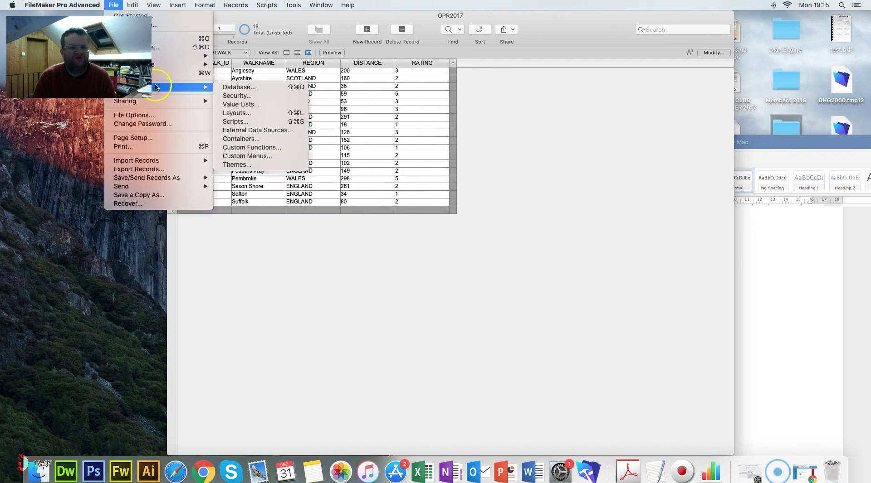
pyautogui.click(259, 92)
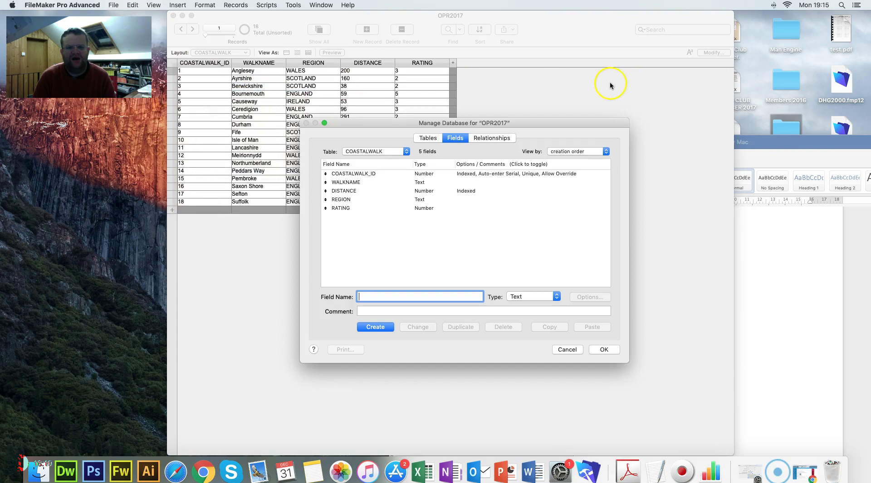
pyautogui.click(481, 138)
pyautogui.click(371, 180)
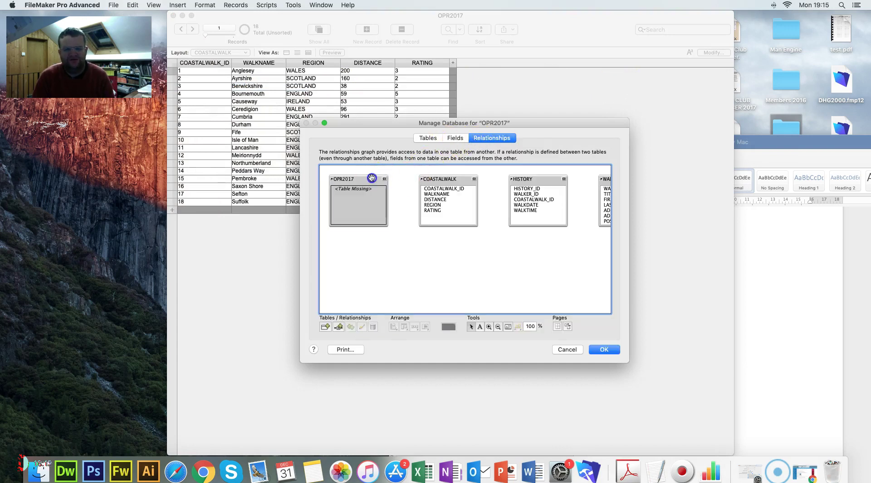
pyautogui.press('Delete')
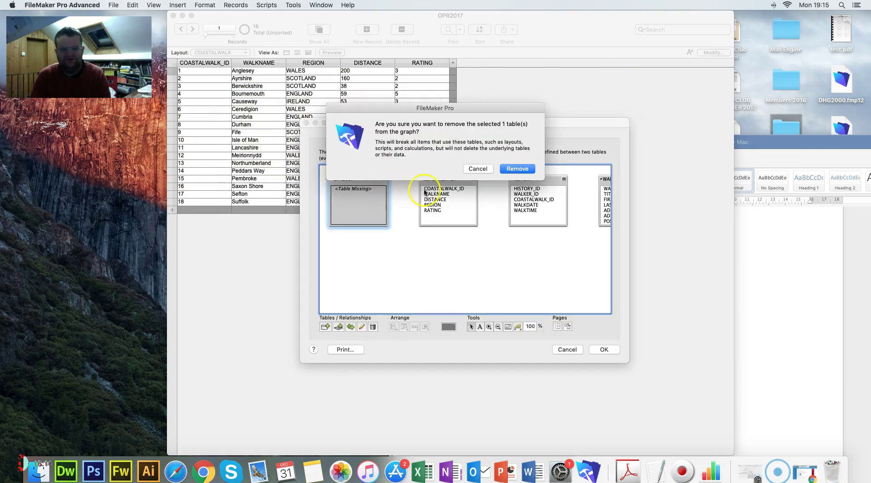
pyautogui.click(517, 170)
# Arrange COASTALWALK, HISTORY and WALKER side by side and enlarge WALKER.
pyautogui.moveTo(468, 177); pyautogui.dragTo(378, 175)
pyautogui.moveTo(540, 181); pyautogui.dragTo(450, 183)
pyautogui.moveTo(603, 181); pyautogui.dragTo(512, 181)
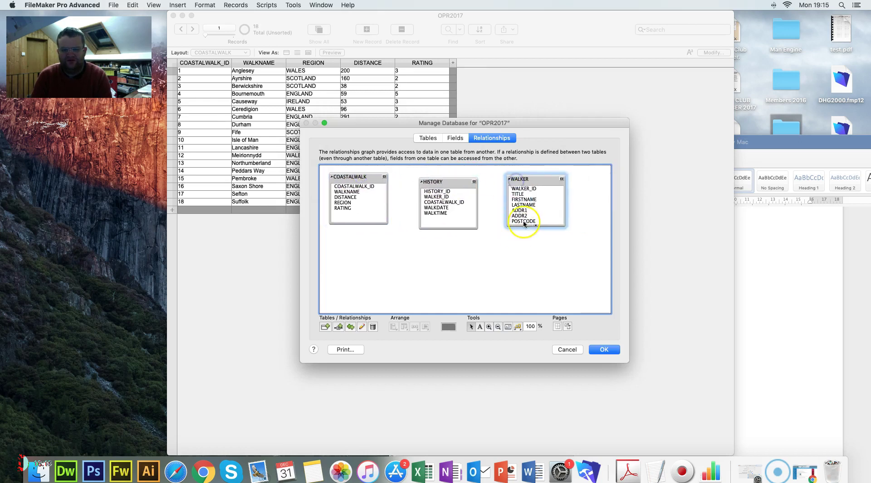
pyautogui.moveTo(524, 225); pyautogui.dragTo(534, 260)
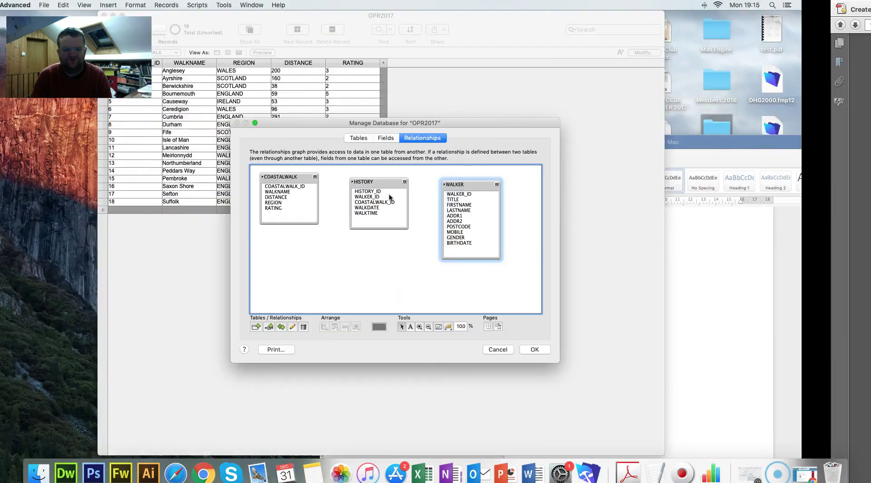
# Link COASTALWALK to HISTORY on COASTALWALK_ID and WALKER to HISTORY on WALKER_ID.
pyautogui.moveTo(358, 186); pyautogui.dragTo(444, 202)
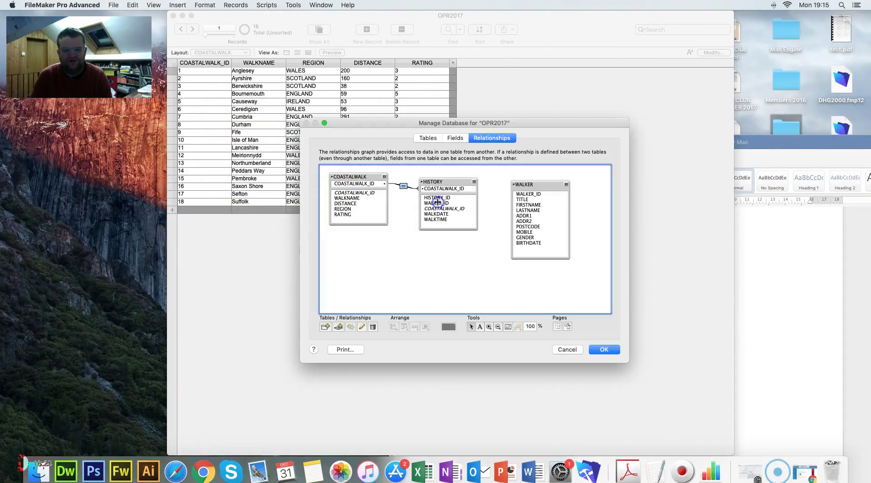
pyautogui.moveTo(530, 195); pyautogui.dragTo(441, 204)
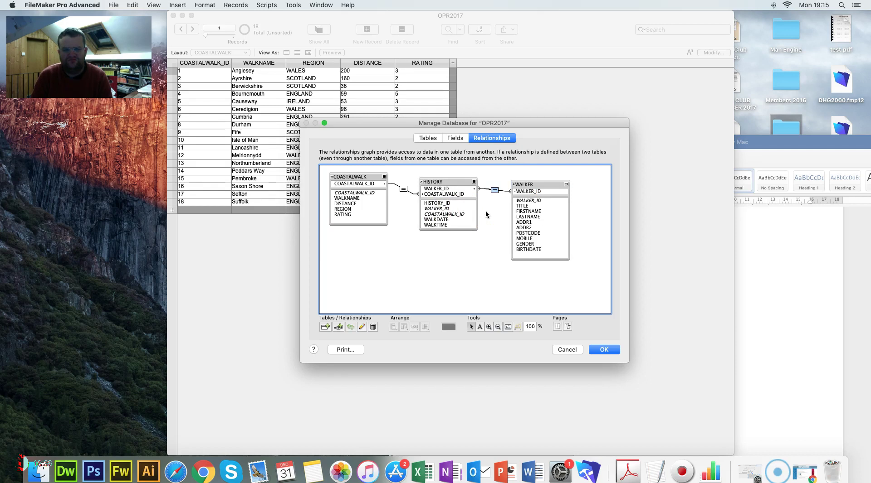
pyautogui.click(566, 184)
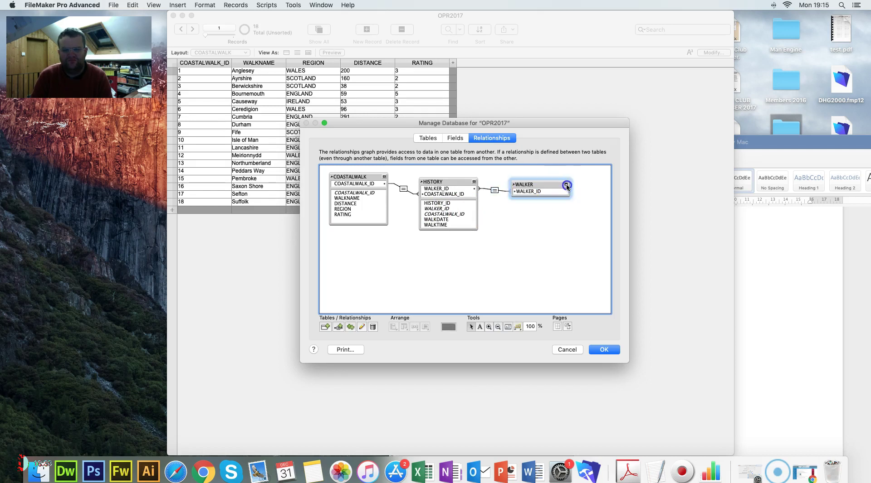
pyautogui.click(566, 185)
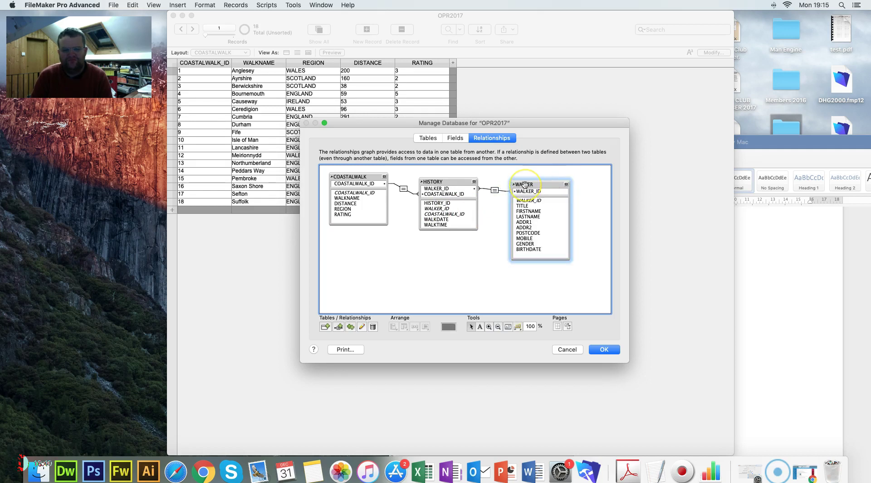
pyautogui.hotkey('ctrl', 'Right')
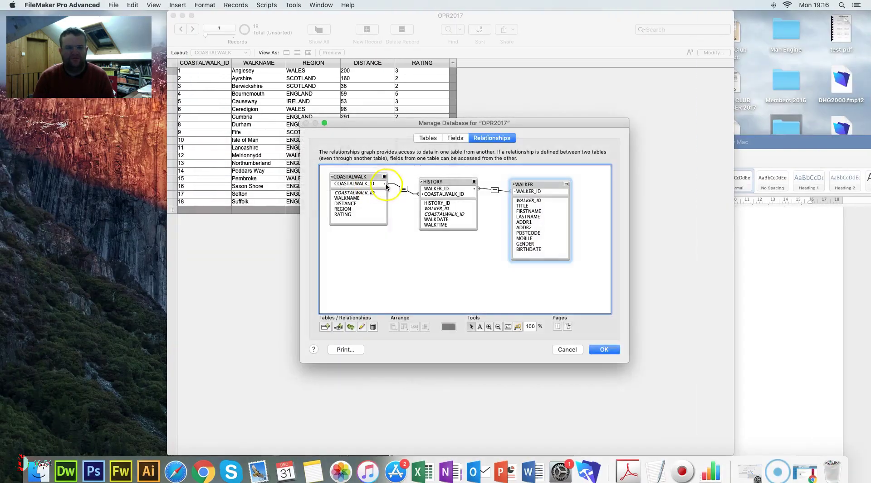
pyautogui.click(565, 350)
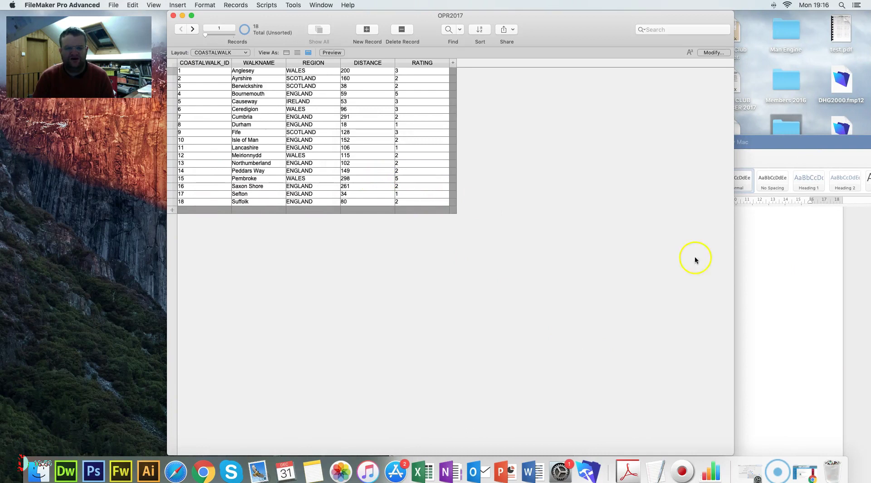
# Answer in Task DB3 that WALKER_ID is WALKER's primary key and HISTORY's foreign key.
pyautogui.click(753, 272)
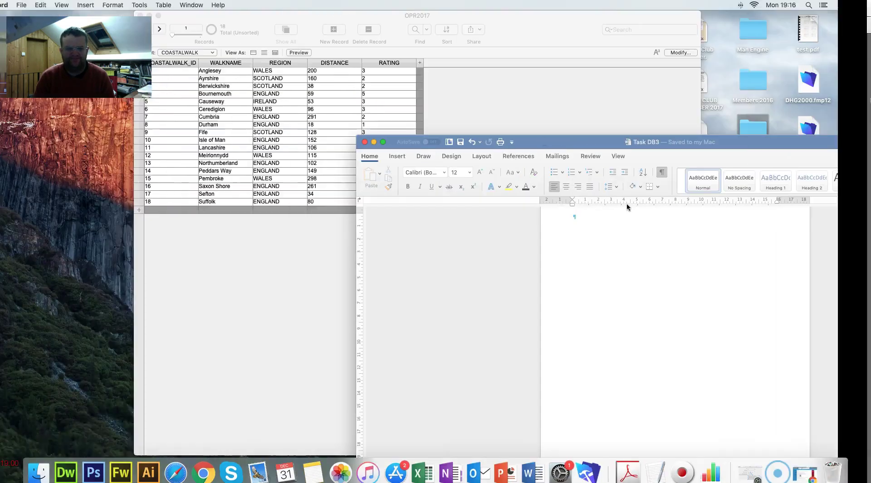
pyautogui.click(621, 218)
pyautogui.write('The')
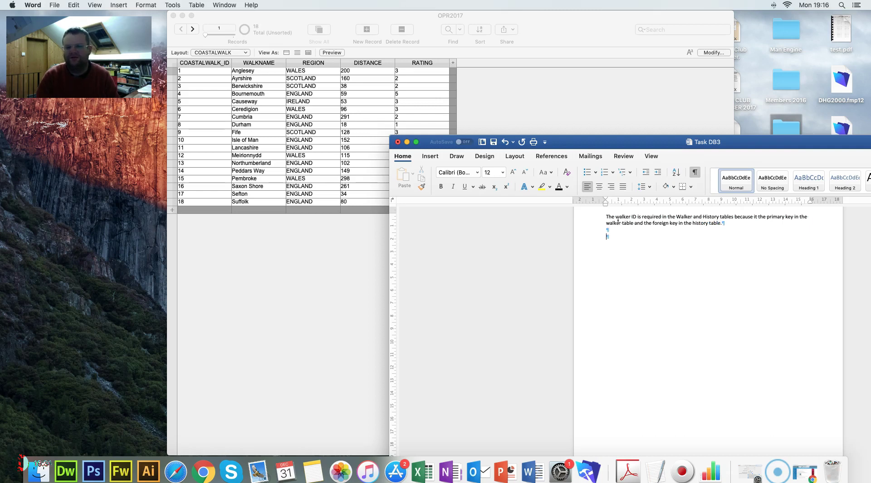
pyautogui.hotkey('ctrl', 'Right')
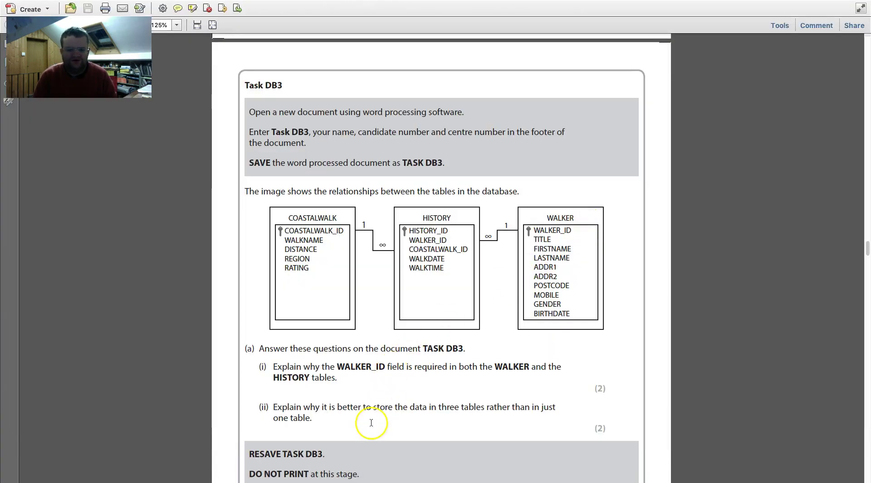
# Add the second answer: three tables reduce data duplication and redundancy.
pyautogui.hotkey('ctrl', 'Left')
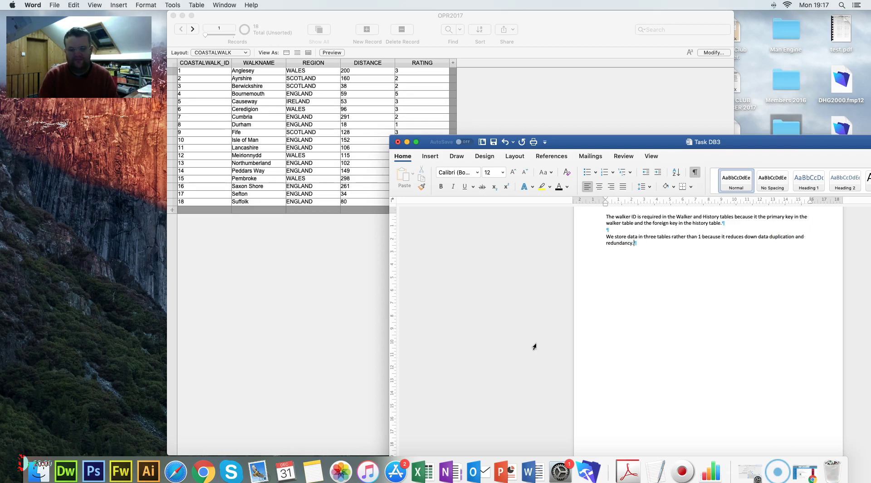
pyautogui.click(586, 339)
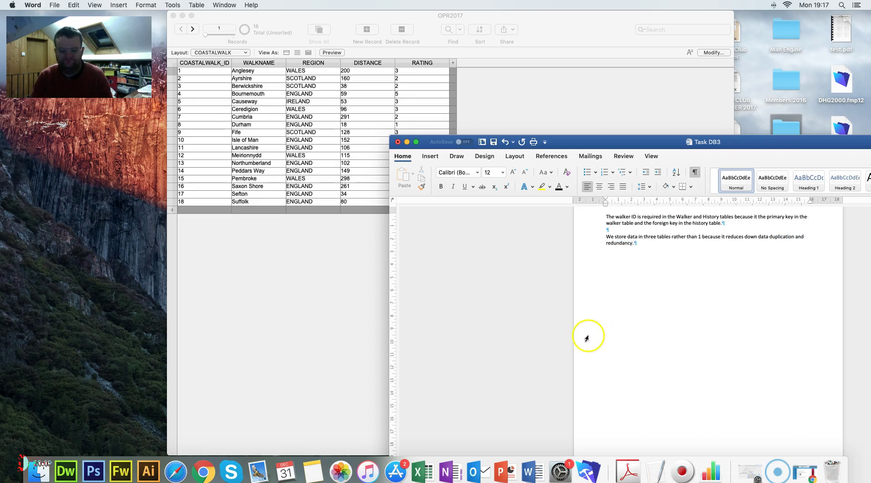
pyautogui.hotkey('ctrl', 'Right')
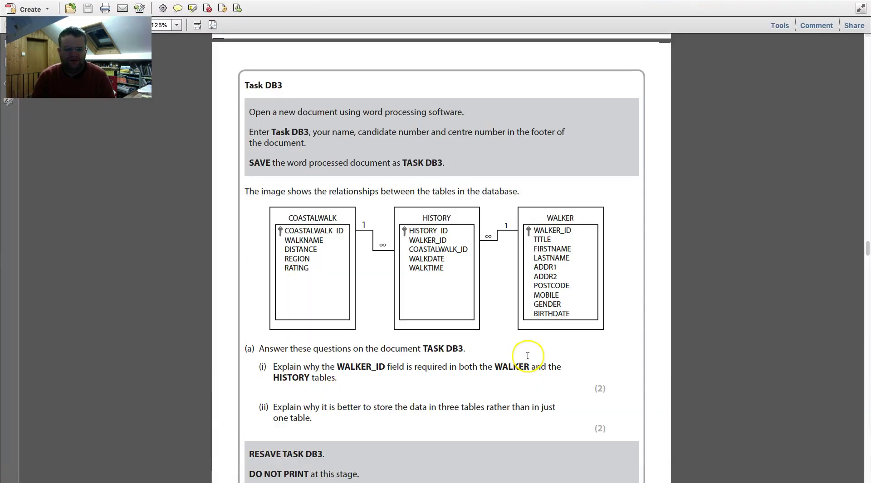
pyautogui.scroll(-2, 527, 356)
pyautogui.scroll(6, 528, 356)
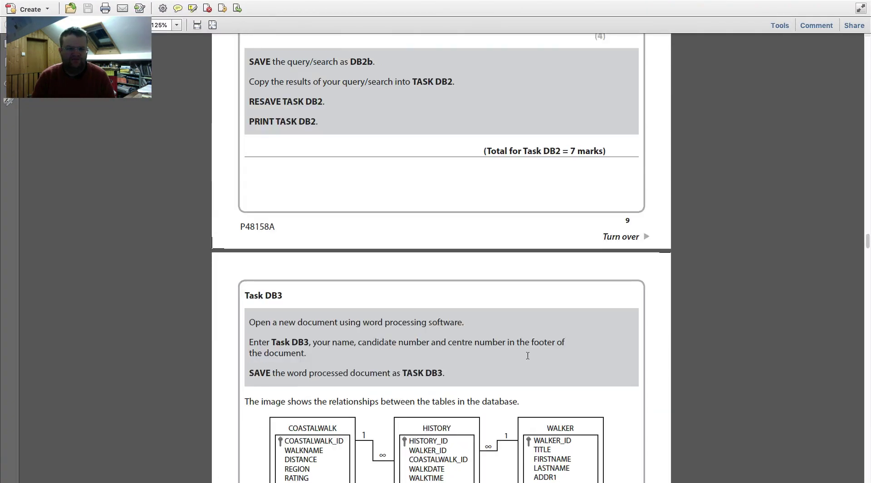
pyautogui.scroll(-5, 527, 356)
pyautogui.scroll(-5, 528, 356)
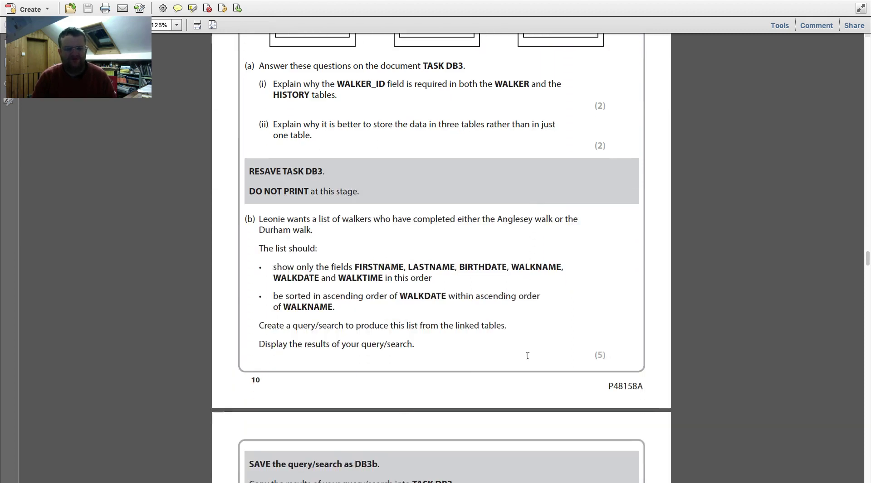
pyautogui.press('super+Tab')
pyautogui.click(598, 357)
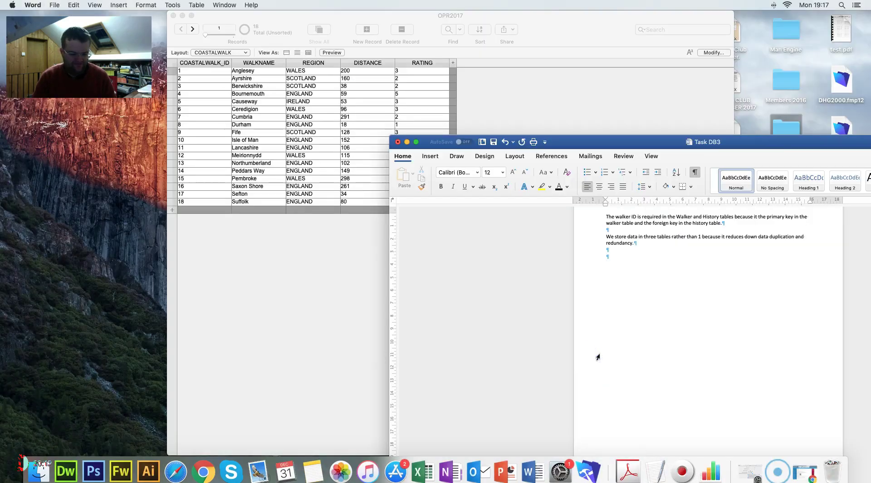
pyautogui.press('super+Tab')
pyautogui.click(543, 354)
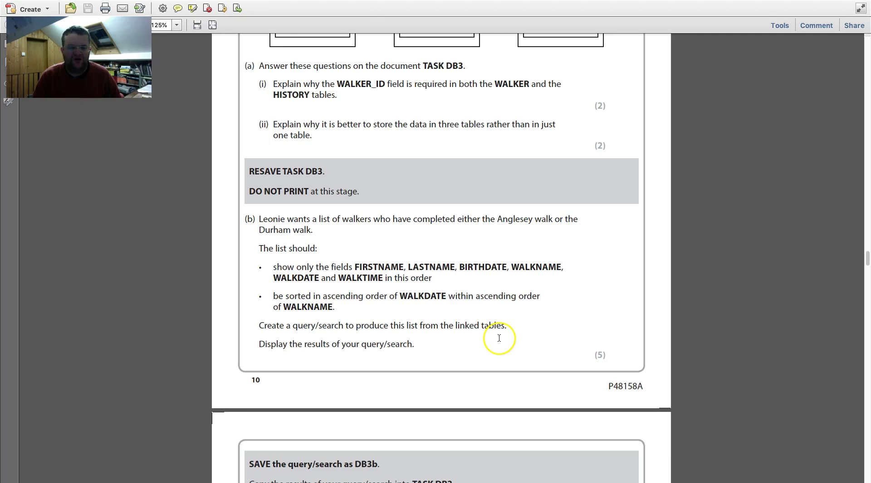
pyautogui.press('super+Tab')
pyautogui.click(320, 248)
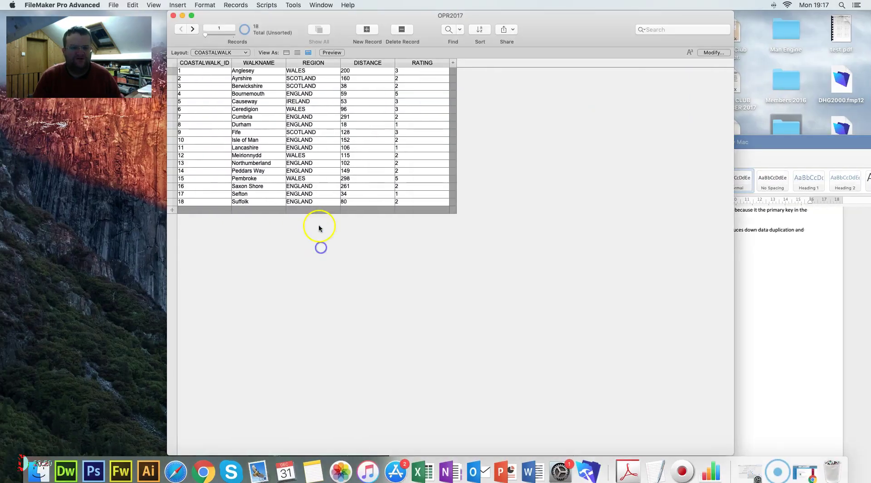
pyautogui.click(227, 53)
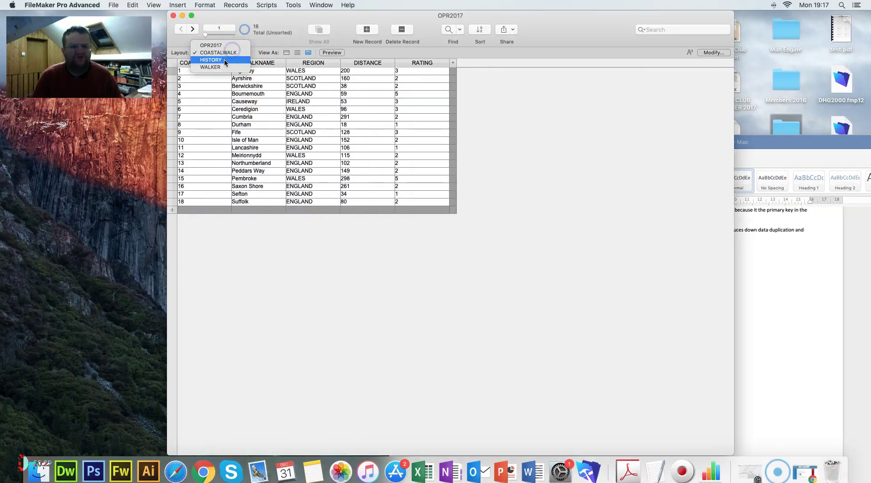
pyautogui.click(221, 67)
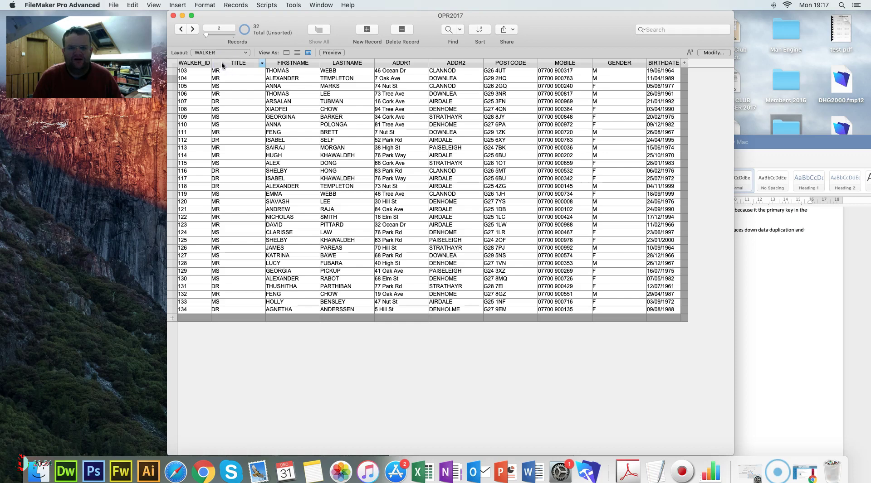
pyautogui.click(224, 51)
pyautogui.click(232, 46)
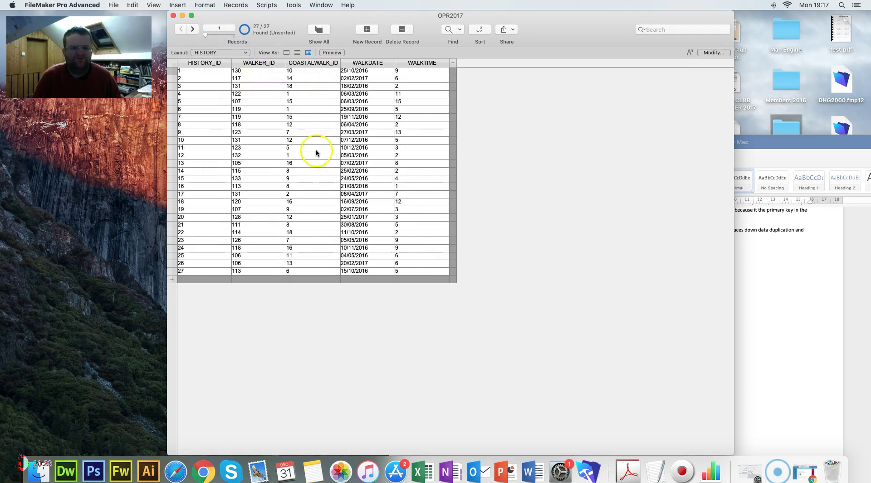
pyautogui.click(233, 54)
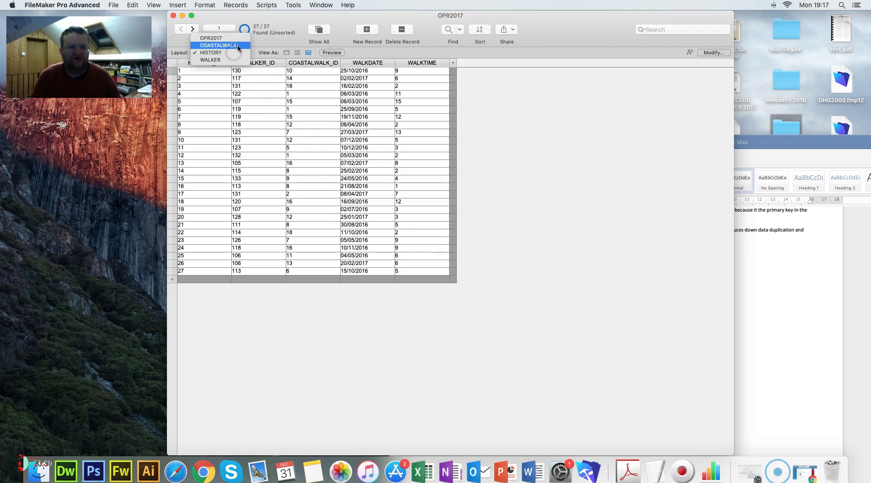
pyautogui.click(228, 60)
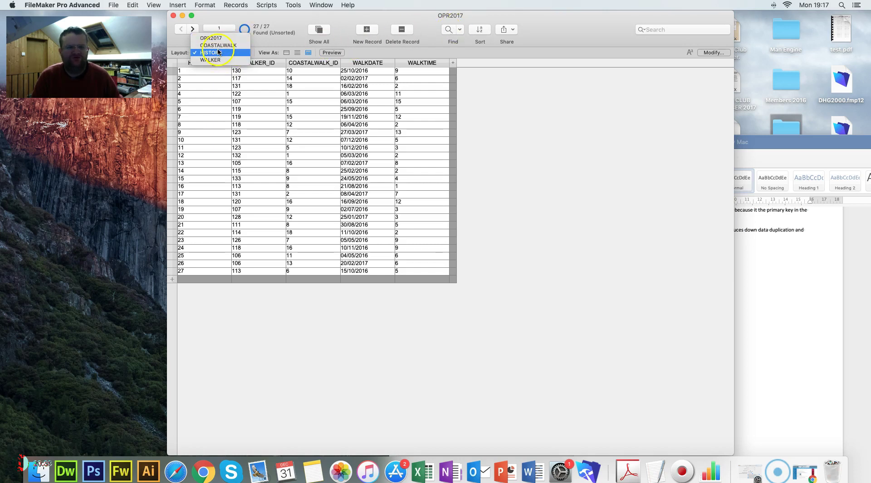
pyautogui.click(218, 45)
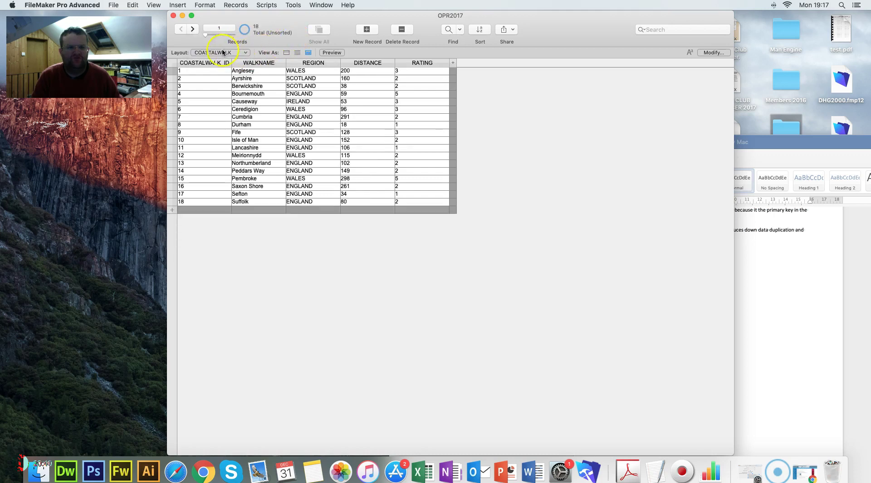
pyautogui.click(222, 53)
pyautogui.click(221, 60)
pyautogui.click(226, 53)
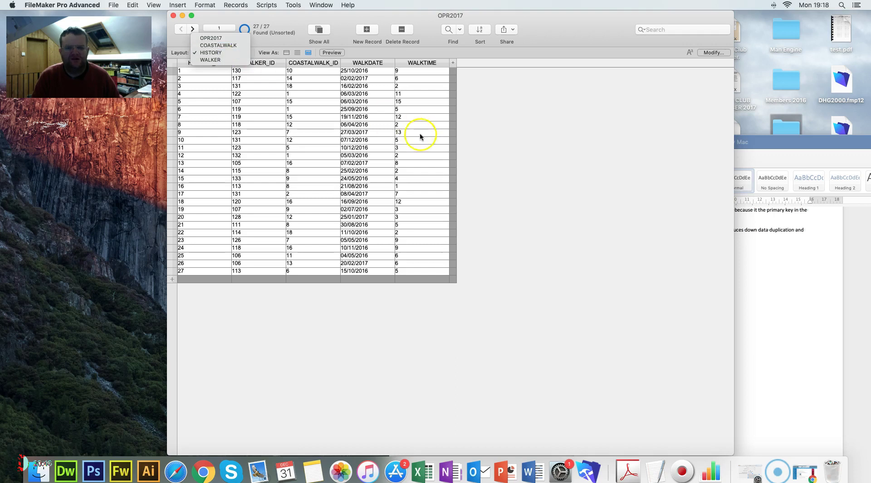
pyautogui.click(238, 46)
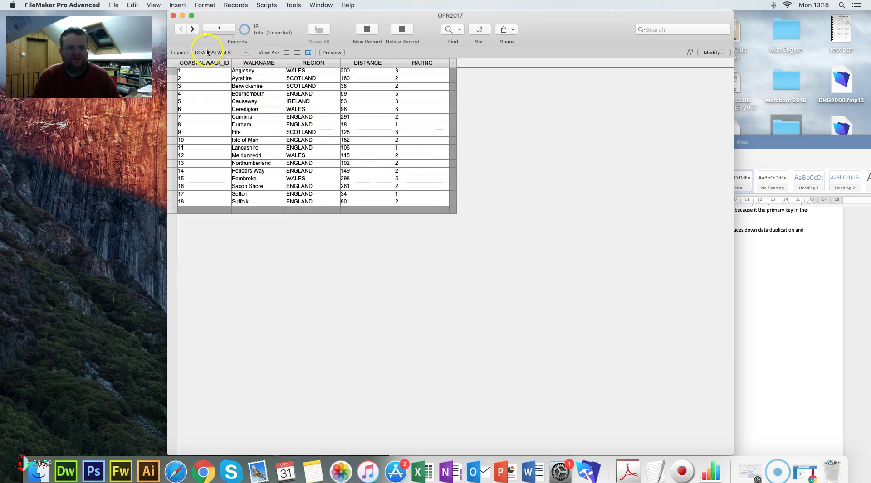
pyautogui.click(459, 29)
# Find the Anglesey walk by searching the WALKNAME field.
pyautogui.click(484, 47)
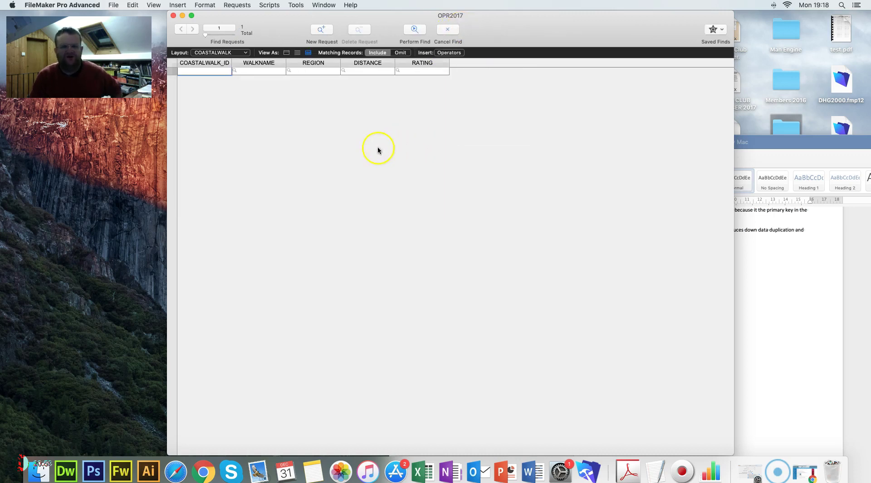
pyautogui.click(261, 73)
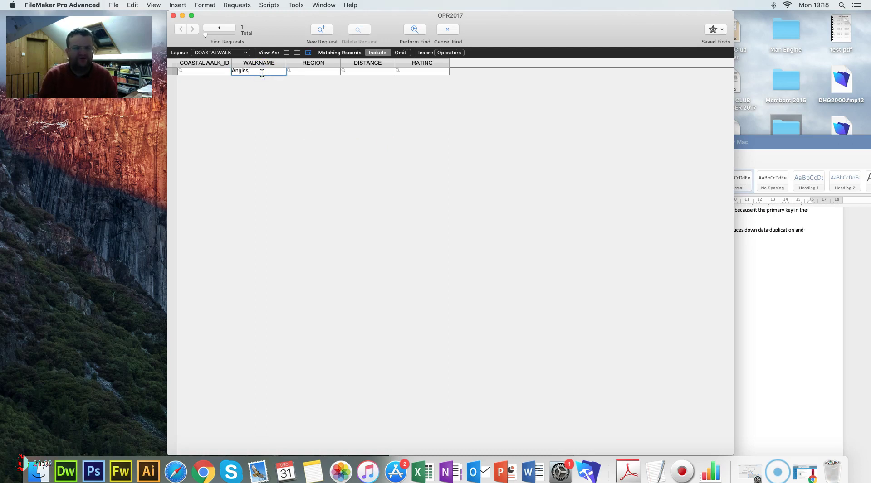
pyautogui.click(409, 30)
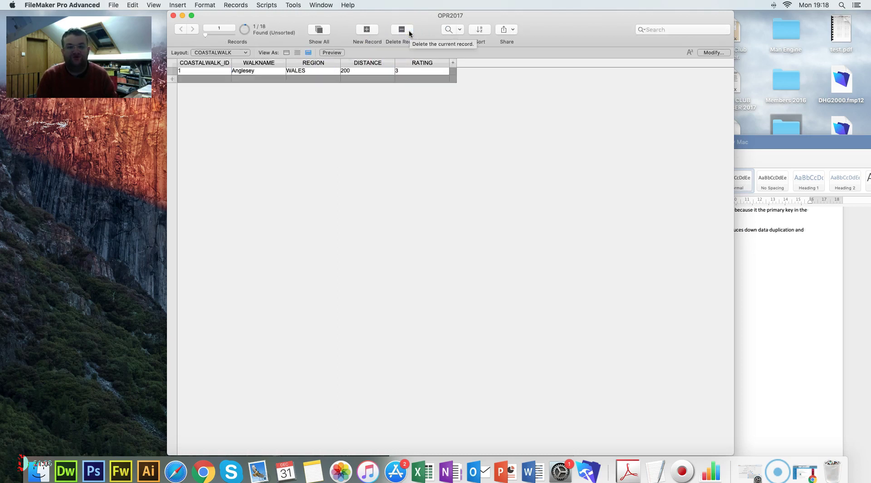
# Add a second request for Durham and rerun the find, leaving 2 of 18 records.
pyautogui.click(459, 30)
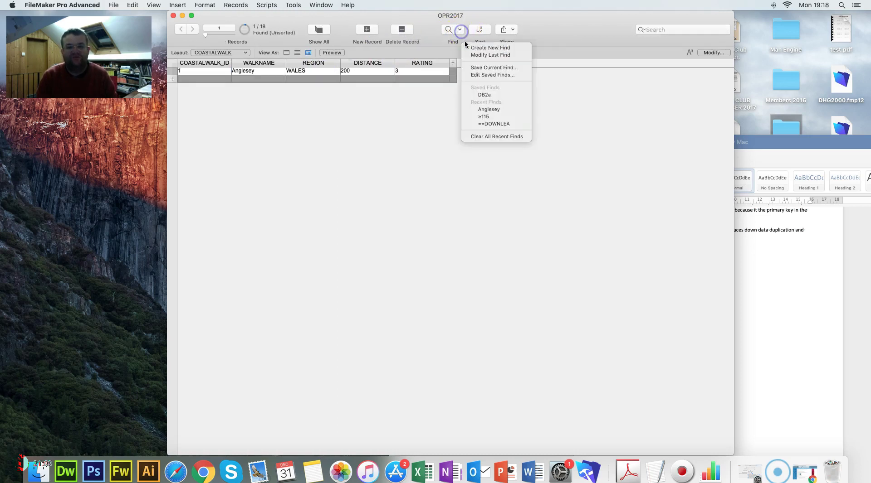
pyautogui.click(477, 54)
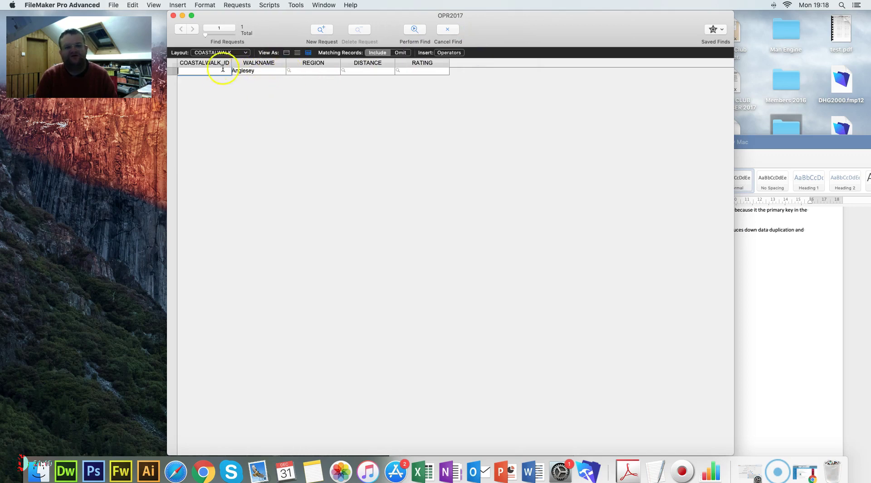
pyautogui.click(323, 29)
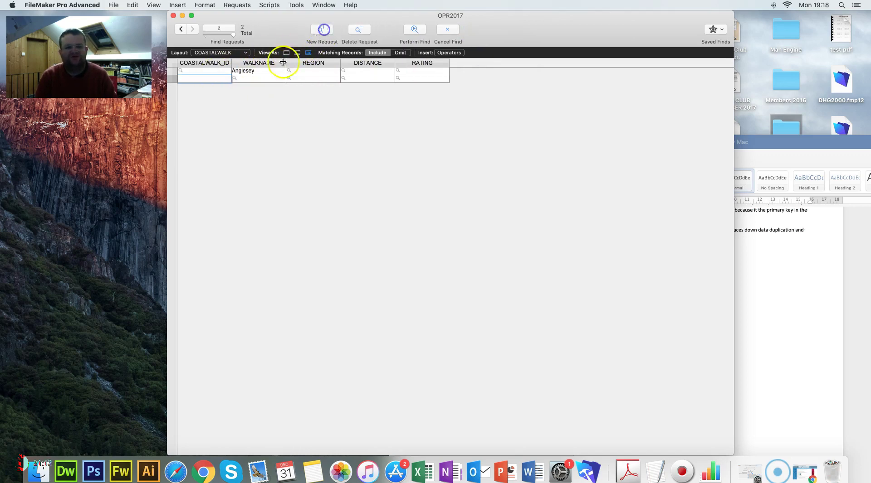
pyautogui.write('D')
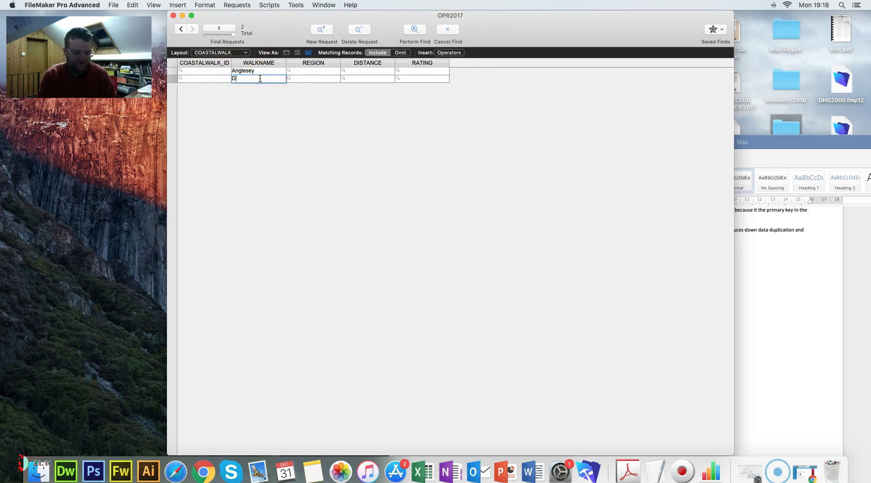
pyautogui.click(415, 26)
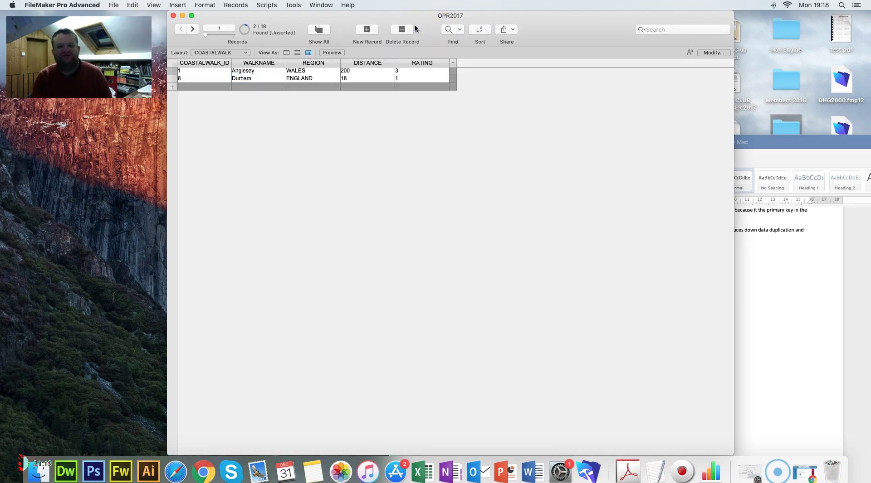
pyautogui.click(459, 29)
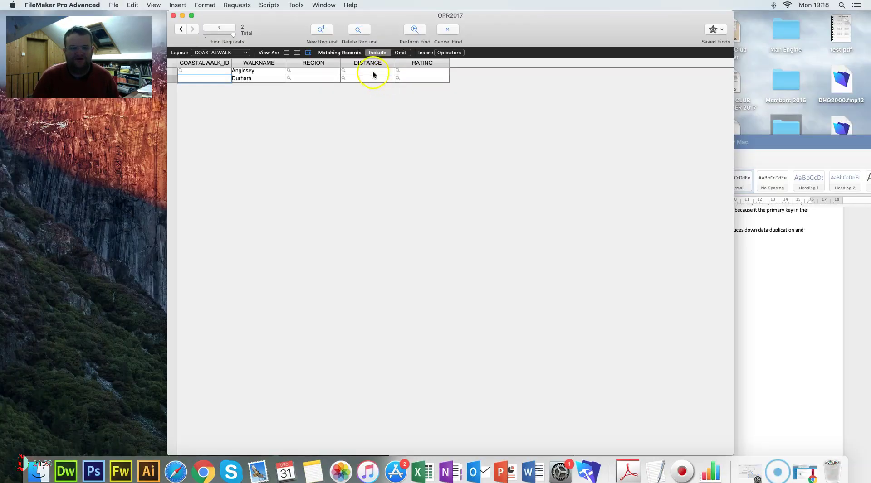
pyautogui.click(377, 53)
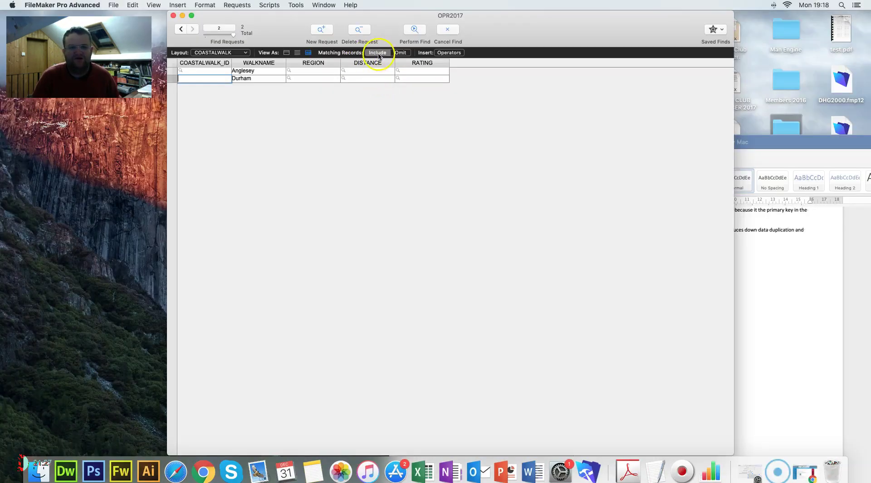
pyautogui.click(415, 29)
# Hide the COASTALWALK_ID, REGION, DISTANCE and RATING columns.
pyautogui.click(701, 53)
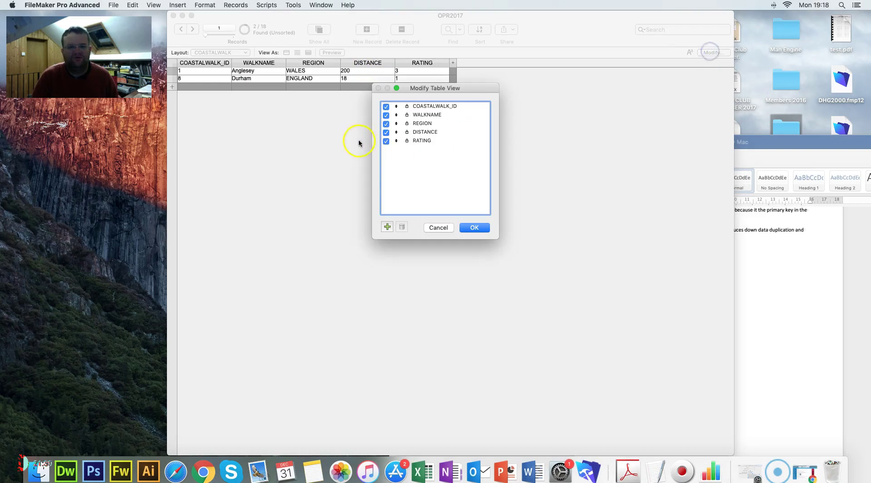
pyautogui.hotkey('ctrl', 'Right')
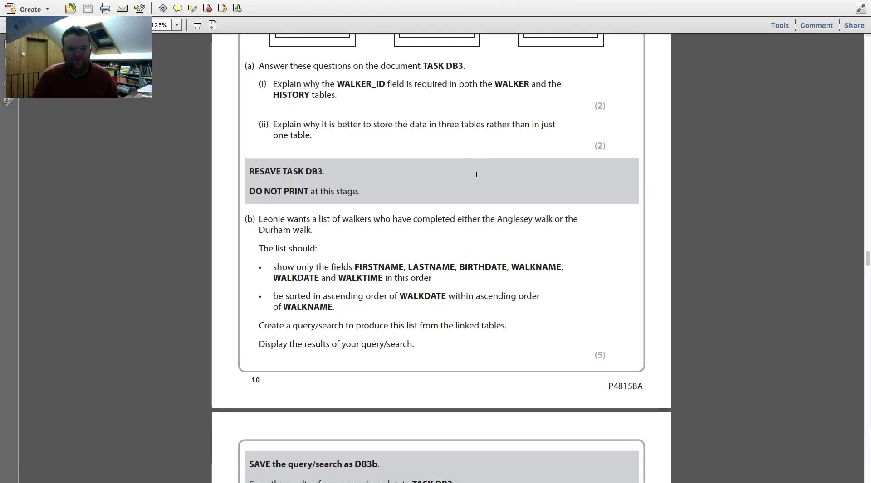
pyautogui.hotkey('ctrl', 'Left')
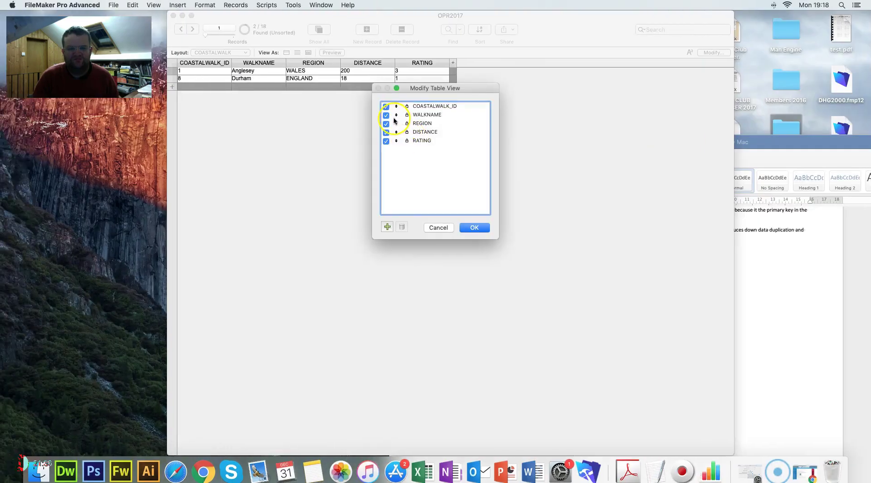
pyautogui.click(386, 106)
pyautogui.click(386, 123)
pyautogui.click(385, 132)
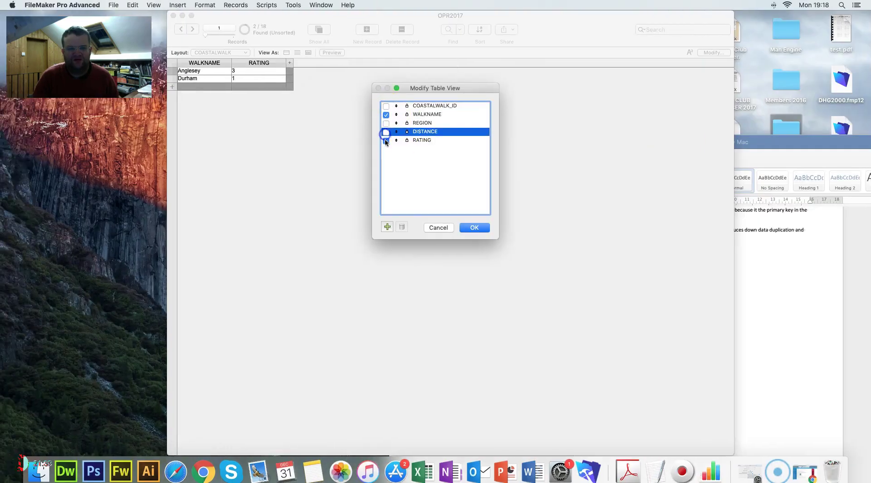
pyautogui.click(386, 140)
# Add WALKER's FIRSTNAME, LASTNAME and BIRTHDATE columns and move FIRSTNAME and LASTNAME to the front.
pyautogui.click(387, 228)
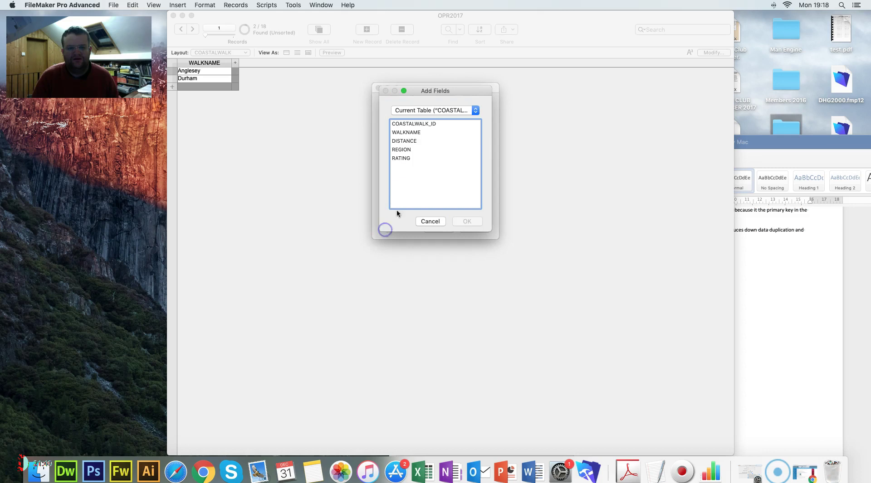
pyautogui.click(426, 111)
pyautogui.click(413, 133)
pyautogui.press('super+Tab')
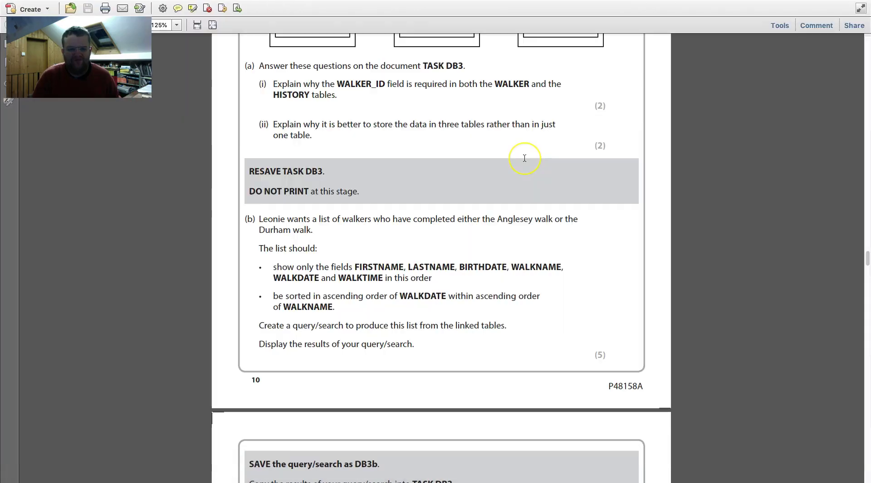
pyautogui.press('super+Tab')
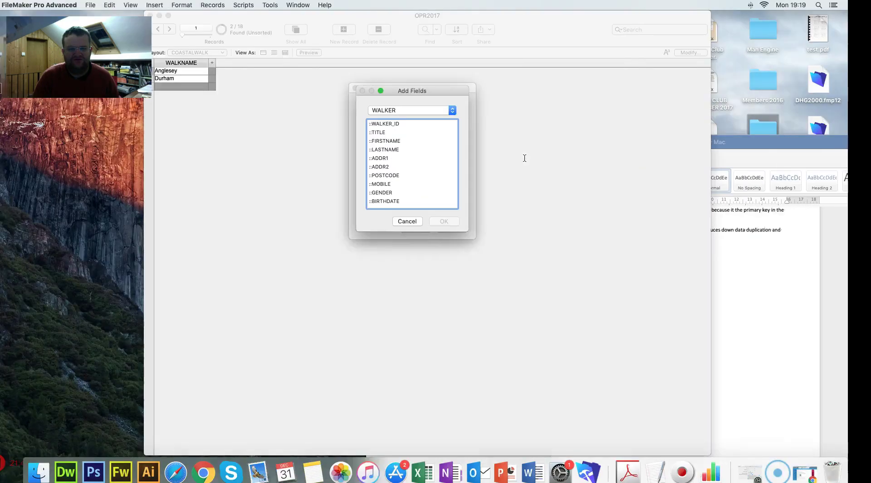
pyautogui.click(405, 141)
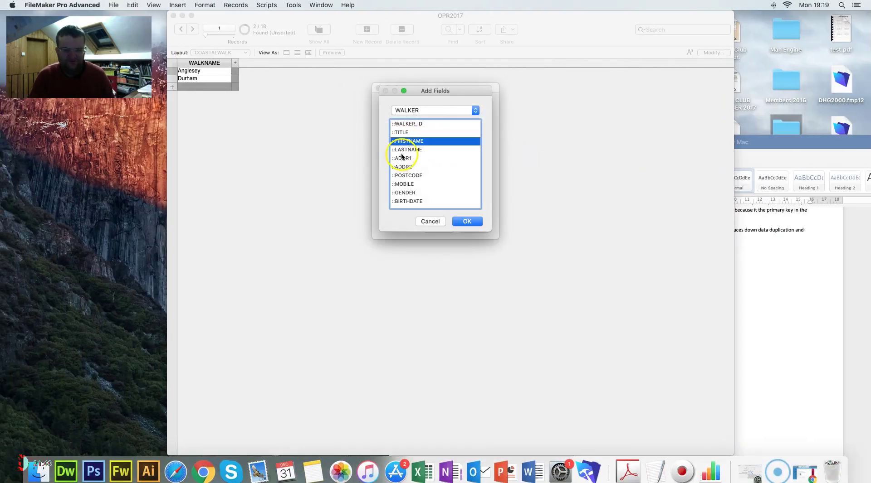
pyautogui.keyDown('super'); pyautogui.click(401, 151); pyautogui.keyUp('super')
pyautogui.keyDown('super'); pyautogui.click(408, 201); pyautogui.keyUp('super')
pyautogui.click(465, 222)
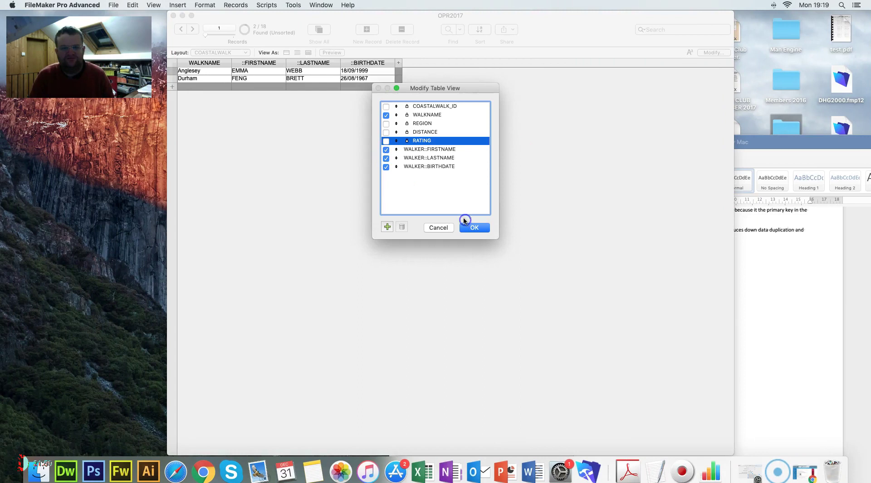
pyautogui.press('super+Tab')
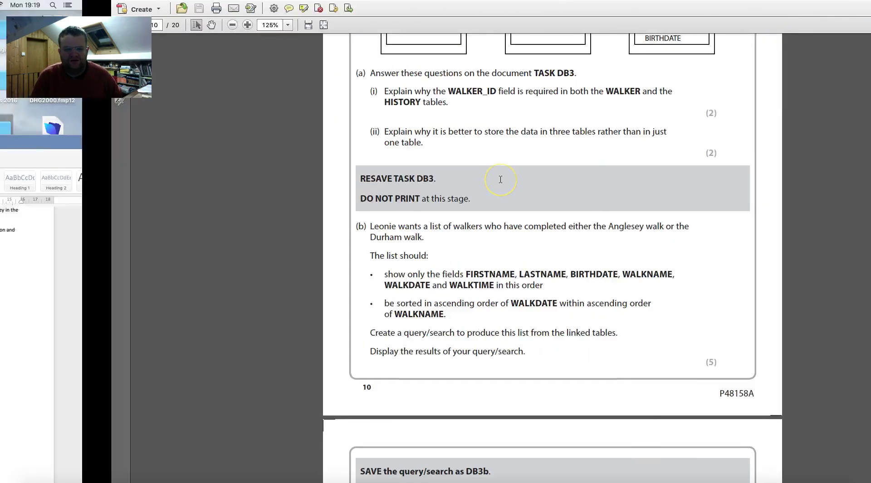
pyautogui.press('super+Tab')
pyautogui.moveTo(424, 148); pyautogui.dragTo(427, 108)
pyautogui.moveTo(425, 158); pyautogui.dragTo(422, 131)
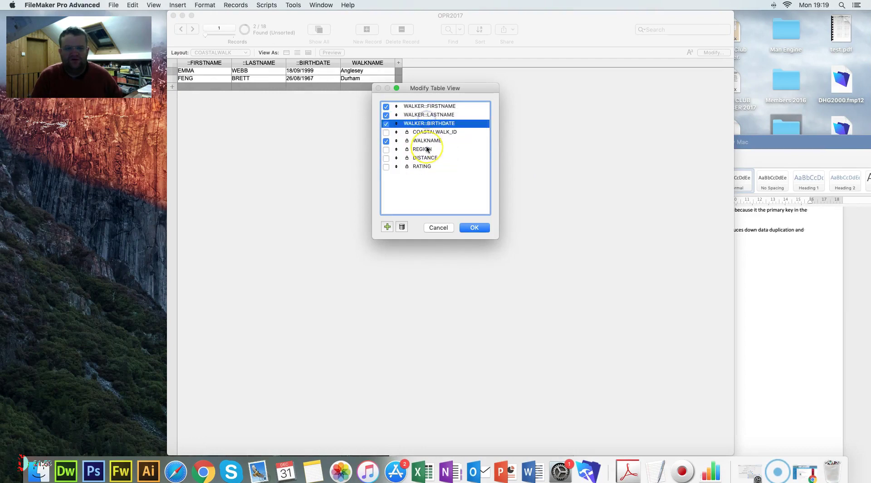
# Add HISTORY's WALKDATE and WALKTIME columns after WALKNAME and apply the layout.
pyautogui.press('super+Tab')
pyautogui.press('super+Tab')
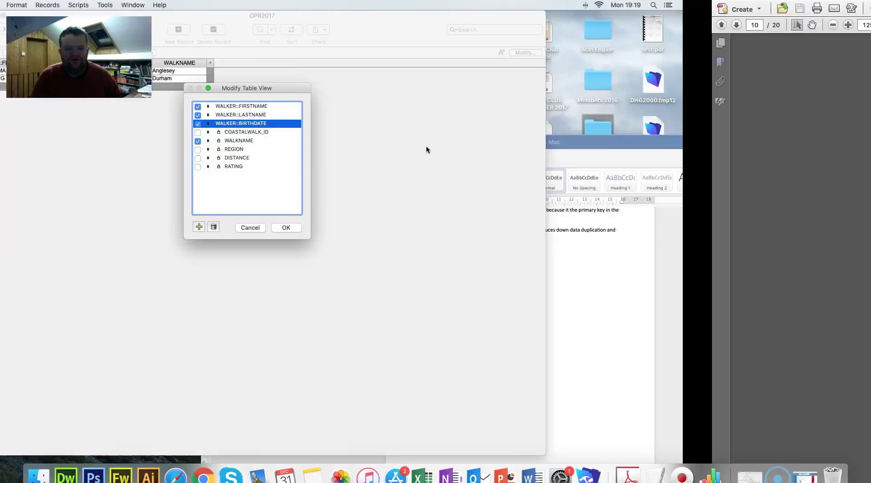
pyautogui.click(424, 130)
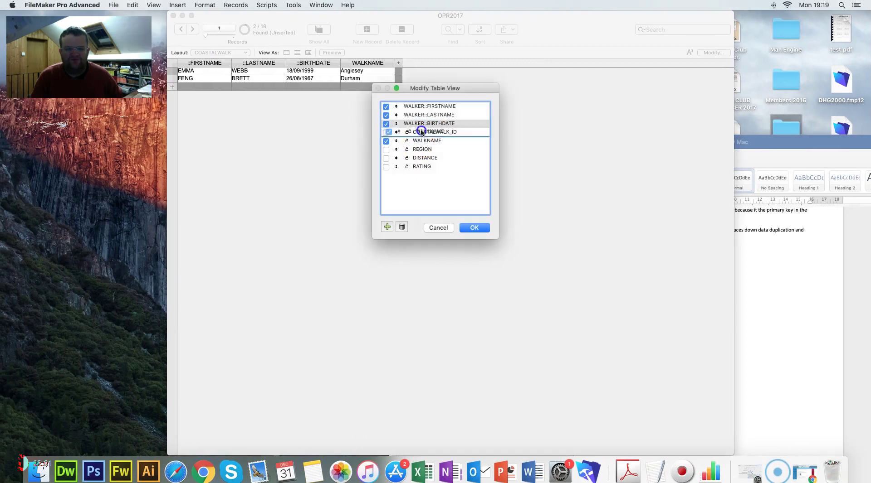
pyautogui.click(386, 227)
pyautogui.click(457, 110)
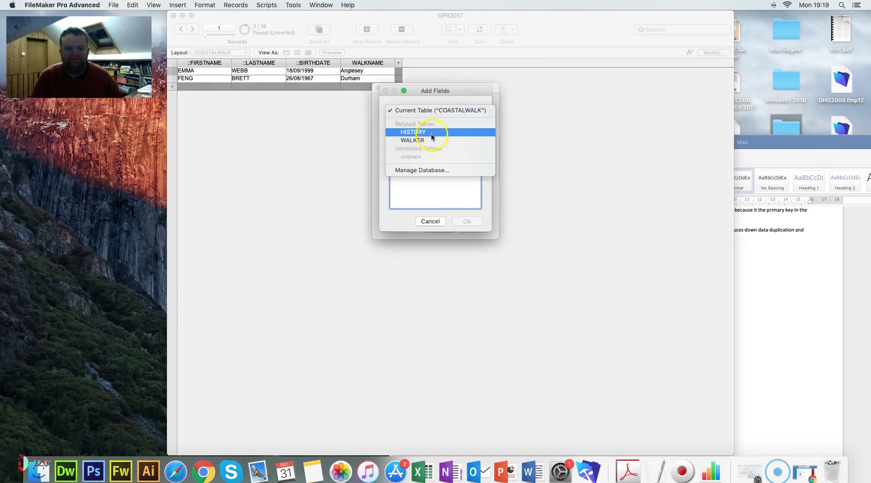
pyautogui.click(431, 132)
pyautogui.press('super+Tab')
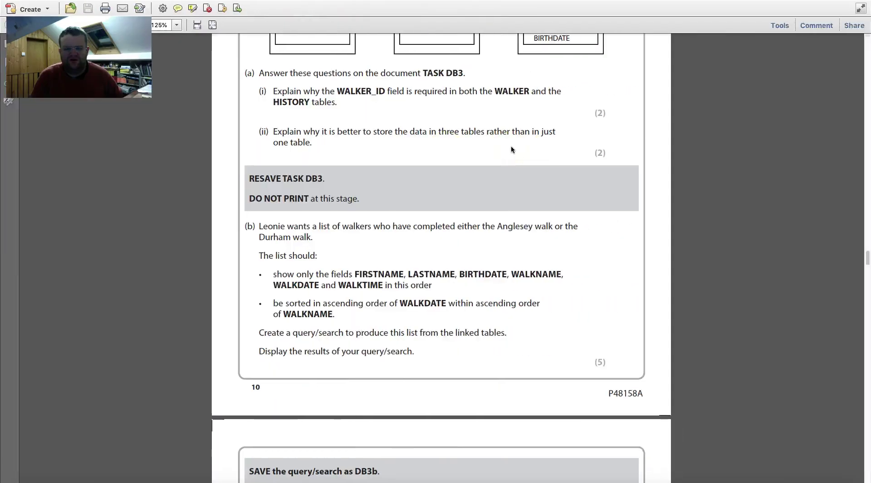
pyautogui.press('super+Tab')
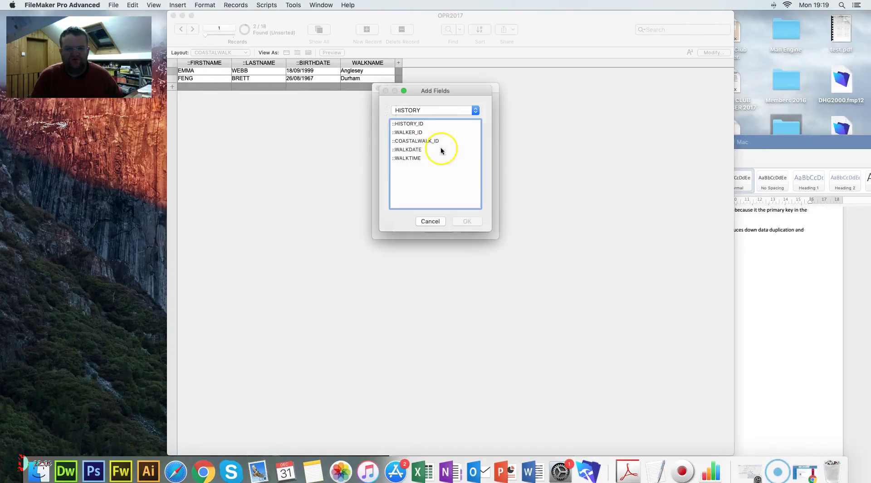
pyautogui.click(407, 150)
pyautogui.keyDown('shift'); pyautogui.click(413, 158); pyautogui.keyUp('shift')
pyautogui.click(467, 222)
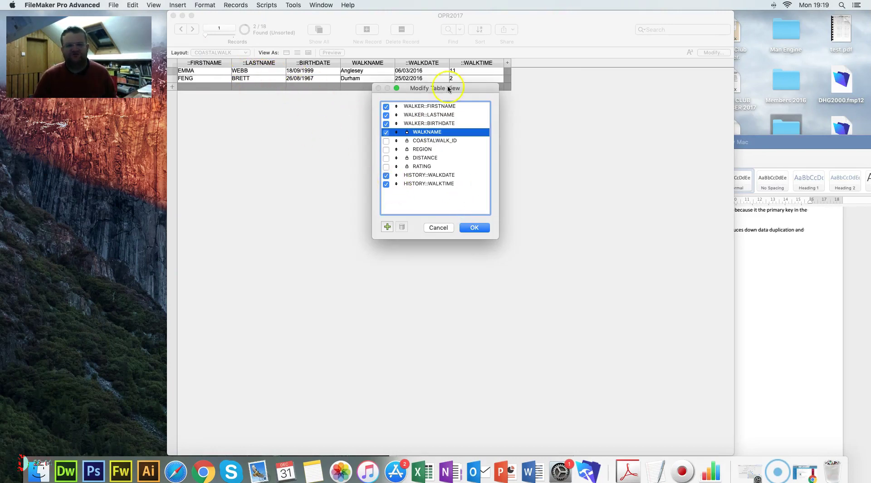
pyautogui.click(487, 230)
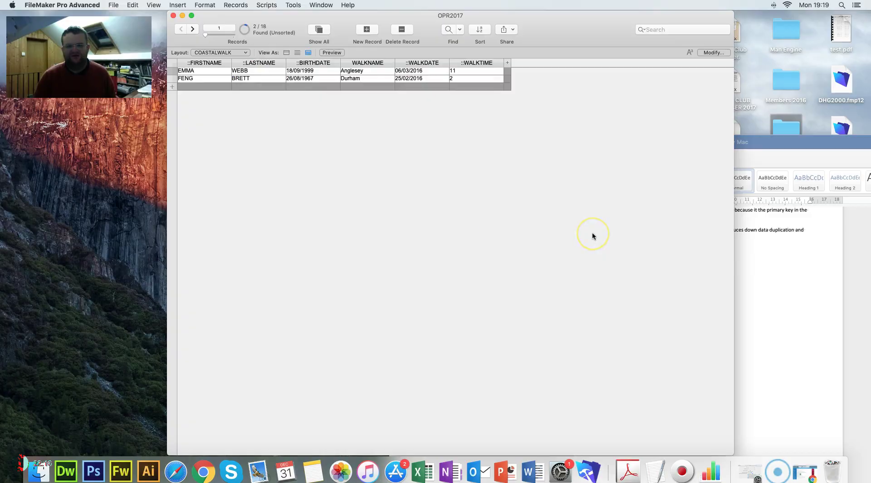
# Save the current Anglesey-or-Durham find under the name DB3b.
pyautogui.press('super+Tab')
pyautogui.scroll(-3, 513, 250)
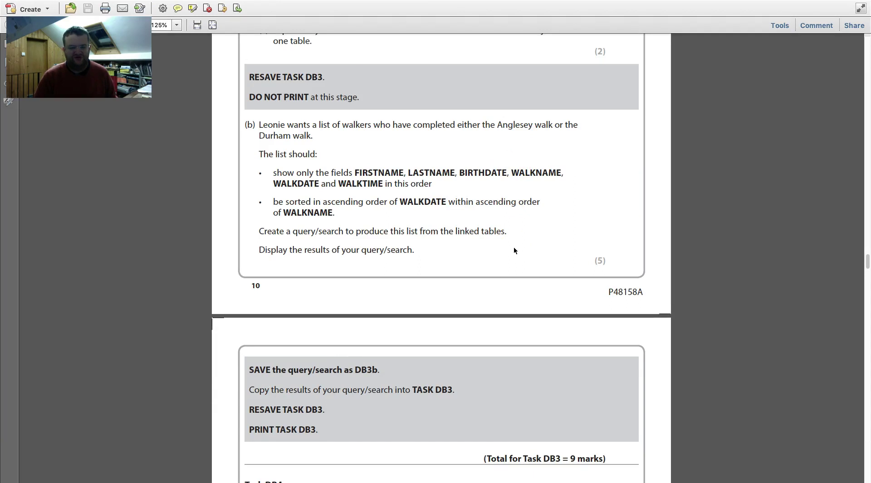
pyautogui.press('super+Tab')
pyautogui.click(460, 30)
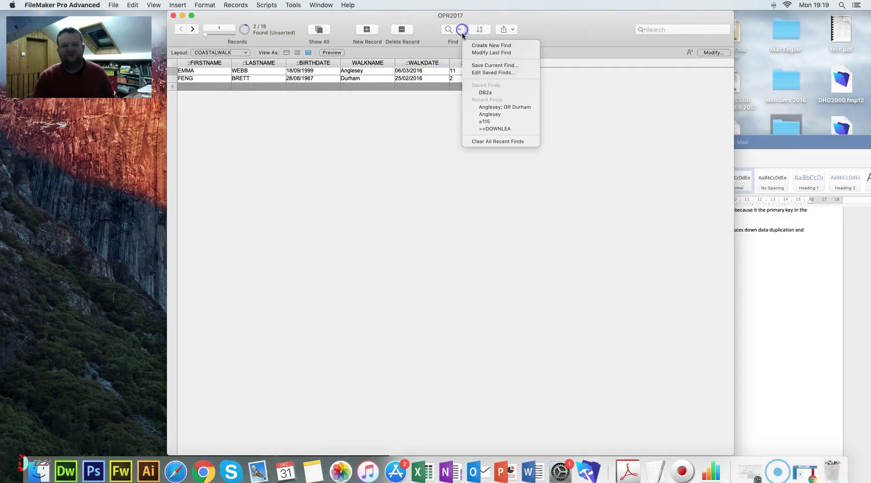
pyautogui.click(495, 66)
pyautogui.write('S')
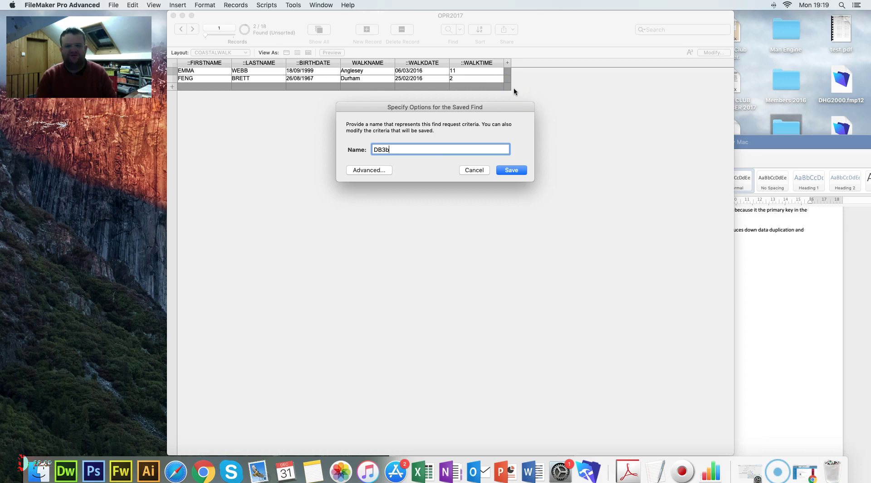
pyautogui.press('Return')
pyautogui.hotkey('ctrl', 'Right')
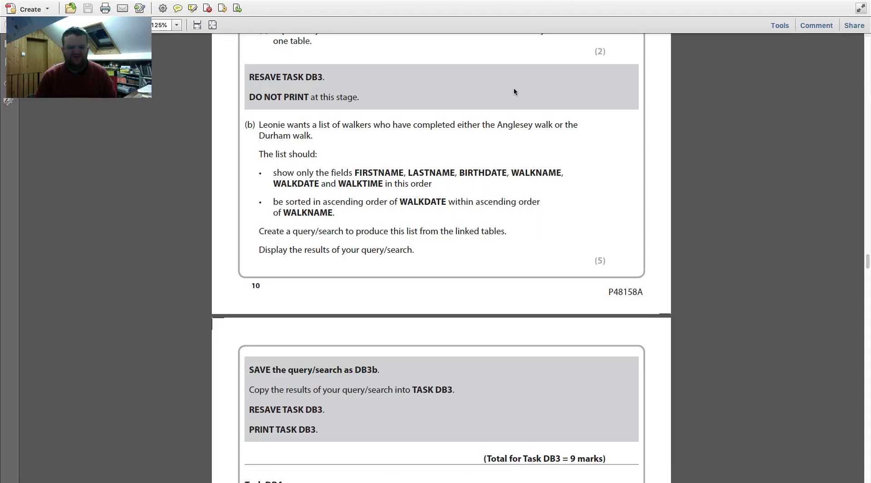
pyautogui.hotkey('ctrl', 'Left')
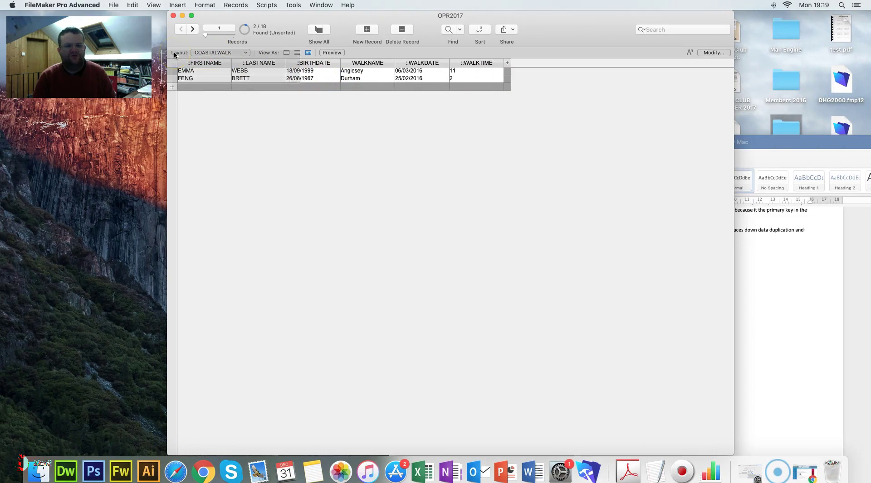
# Place the two-record results screenshot into Task DB3 and close the document.
pyautogui.click(778, 299)
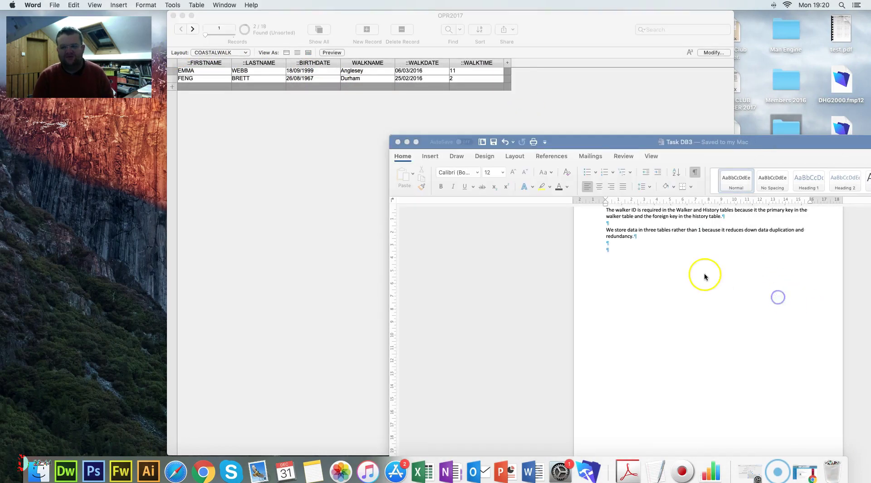
pyautogui.moveTo(803, 437); pyautogui.dragTo(698, 288)
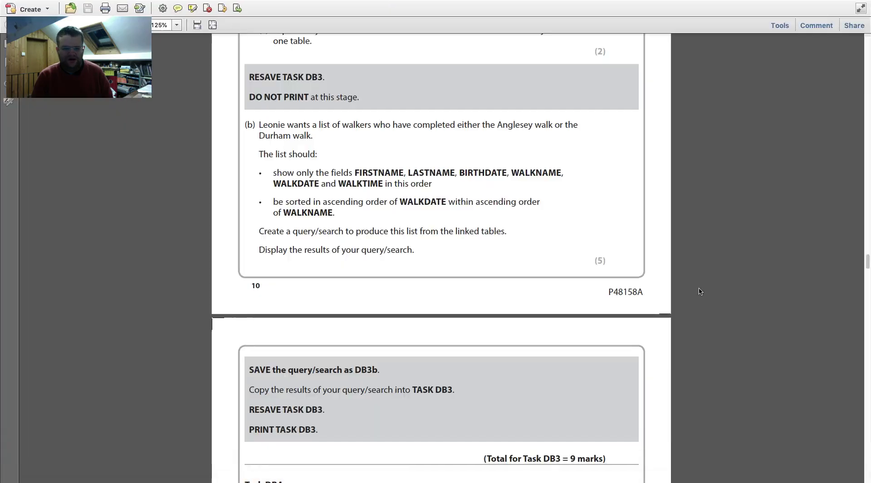
pyautogui.hotkey('ctrl', 'Left')
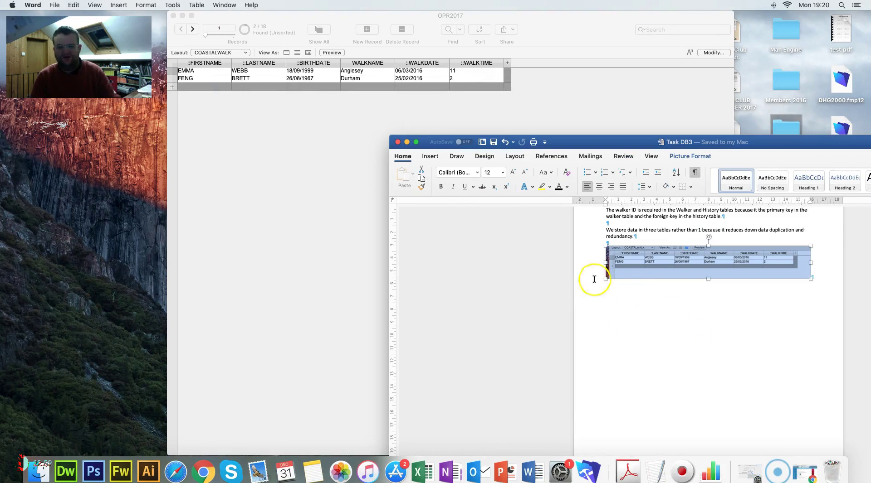
pyautogui.click(397, 143)
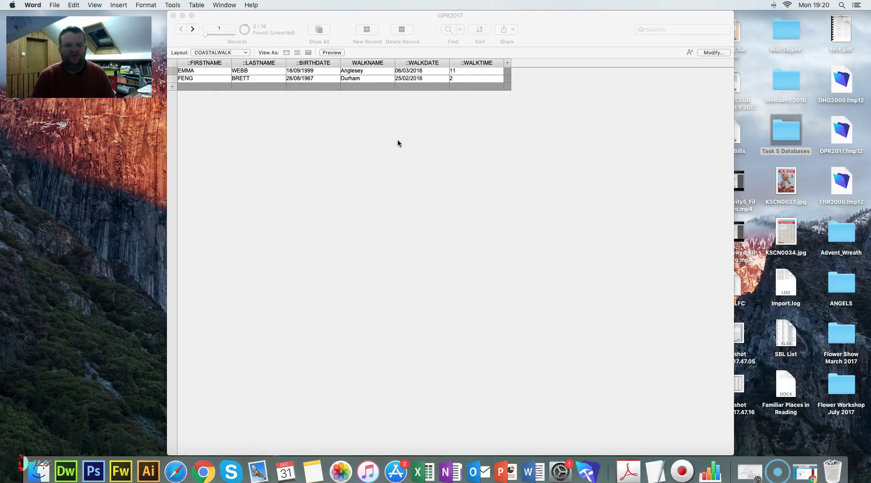
# Scroll through the task sheet and exit its full-screen view.
pyautogui.hotkey('ctrl', 'Right')
pyautogui.scroll(-6, 410, 248)
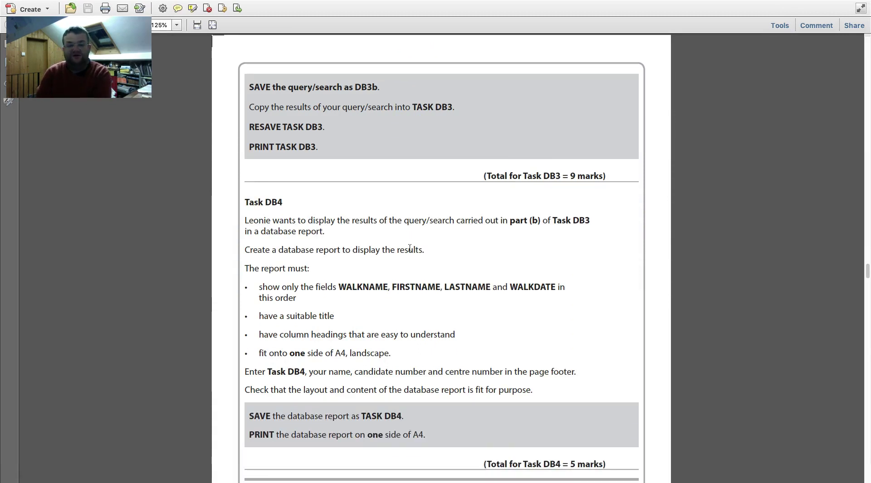
pyautogui.press('ctrl+super+f')
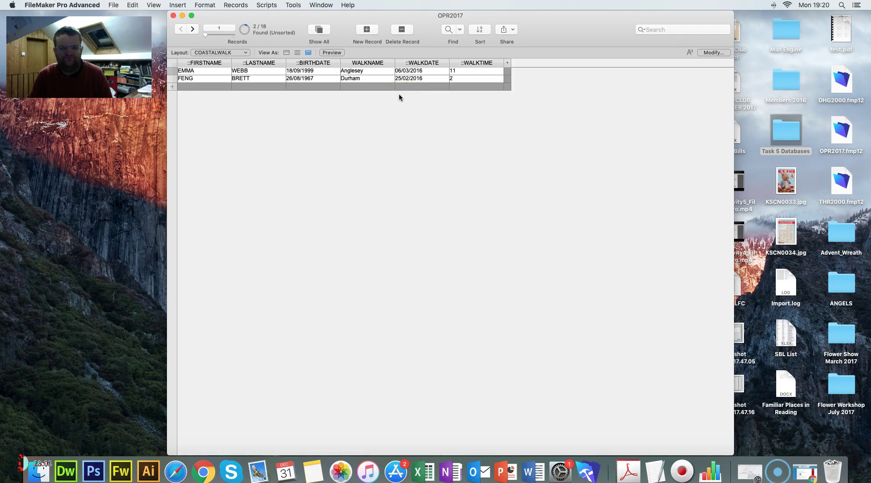
# Check the task sheet, show the found Anglesey walk as a form, and enter Layout mode.
pyautogui.hotkey('ctrl', 'Right')
pyautogui.hotkey('ctrl', 'Left')
pyautogui.hotkey('ctrl', 'Right')
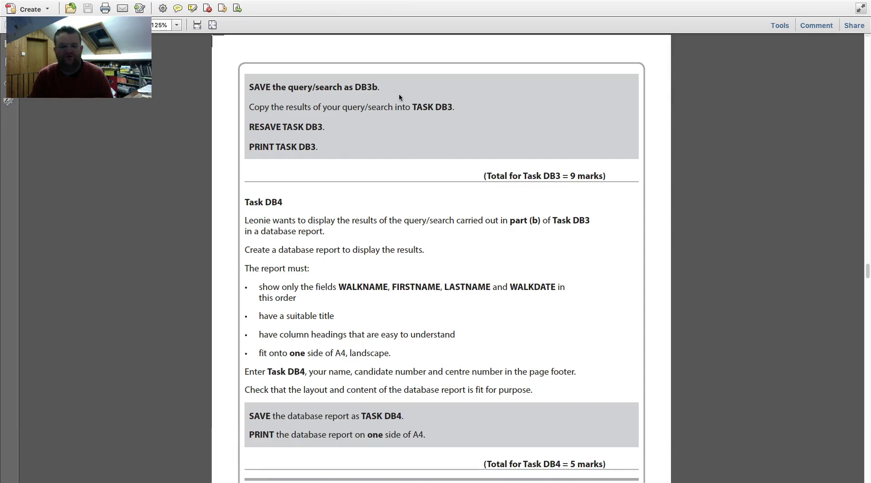
pyautogui.hotkey('ctrl', 'Left')
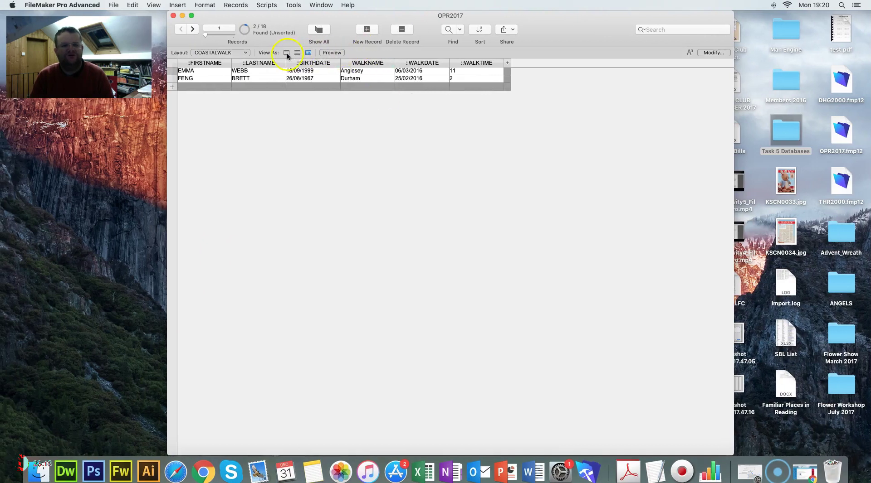
pyautogui.click(286, 53)
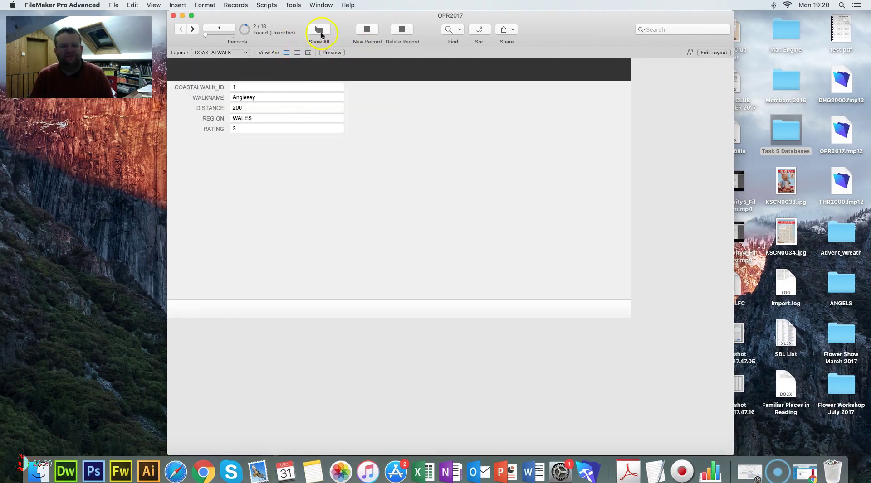
pyautogui.click(710, 51)
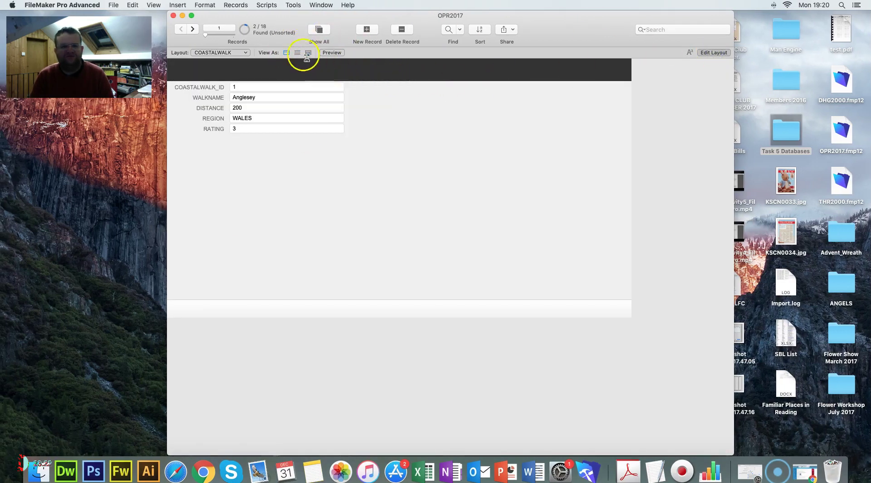
# Start a new printable Report layout with no subtotals or totals.
pyautogui.click(289, 30)
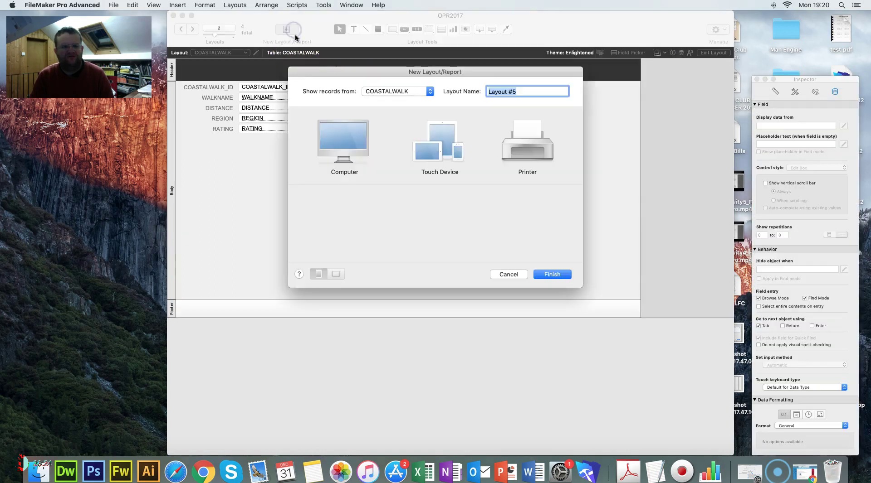
pyautogui.click(504, 146)
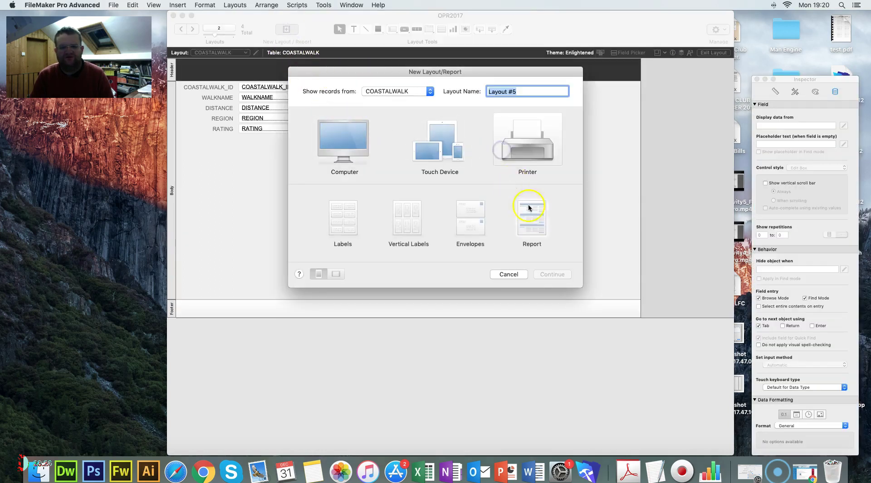
pyautogui.click(536, 215)
pyautogui.click(548, 276)
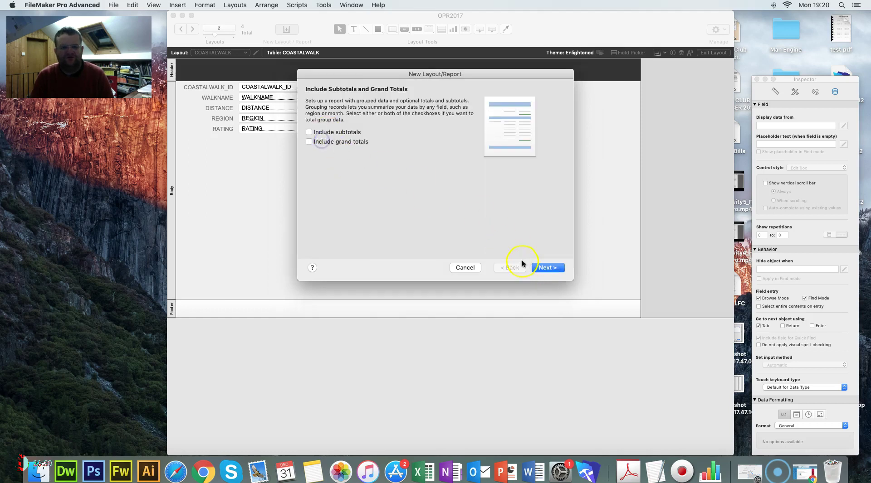
pyautogui.click(537, 267)
pyautogui.press('super+Tab')
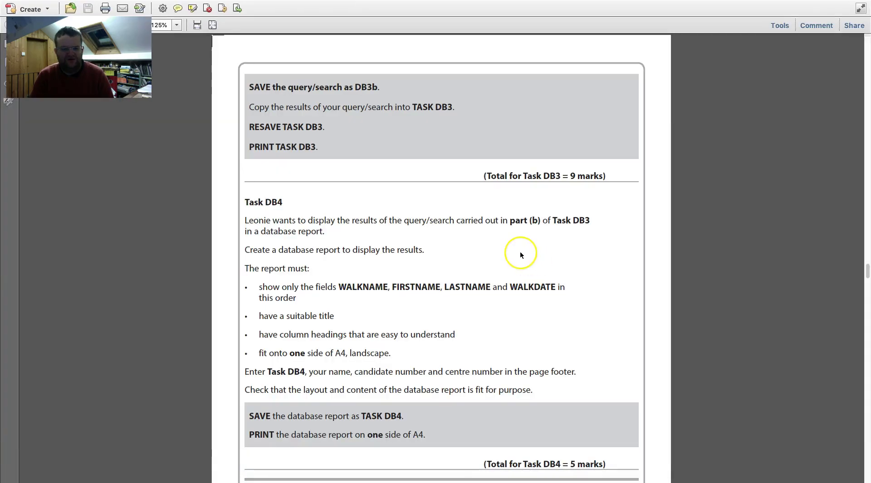
pyautogui.press('super+Tab')
# Add WALKNAME, WALKER::FIRSTNAME, WALKER::LASTNAME and HISTORY::WALKDATE to the report fields in order.
pyautogui.click(315, 149)
pyautogui.click(433, 156)
pyautogui.click(365, 130)
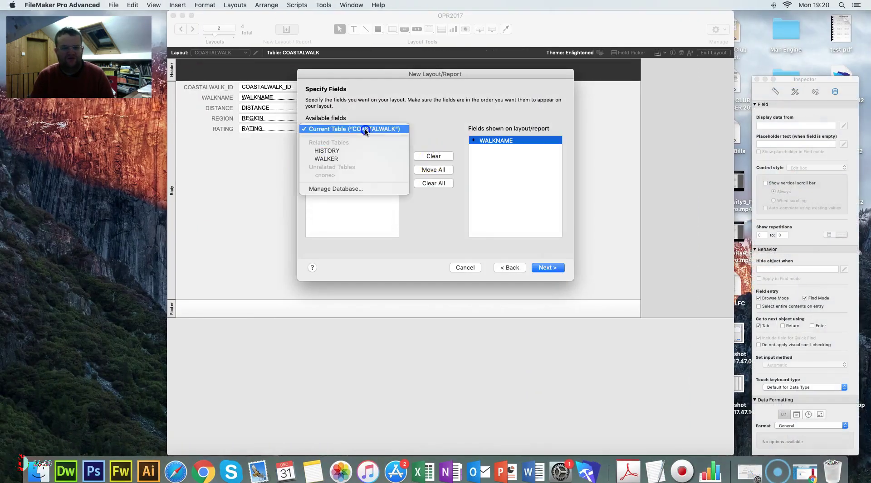
pyautogui.click(326, 159)
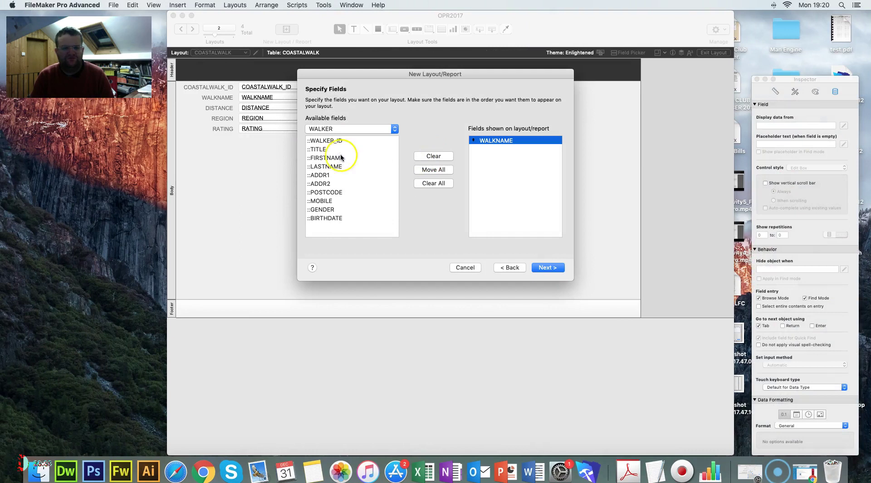
pyautogui.click(341, 157)
pyautogui.click(443, 157)
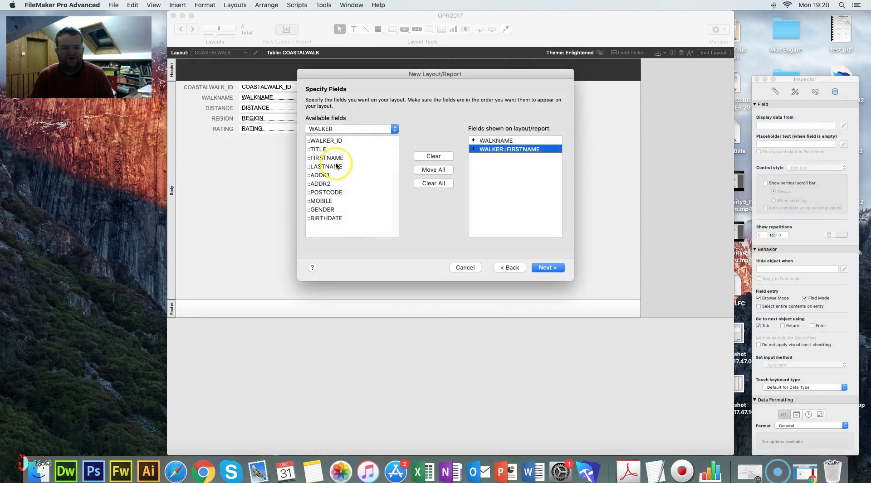
pyautogui.click(326, 166)
pyautogui.click(433, 156)
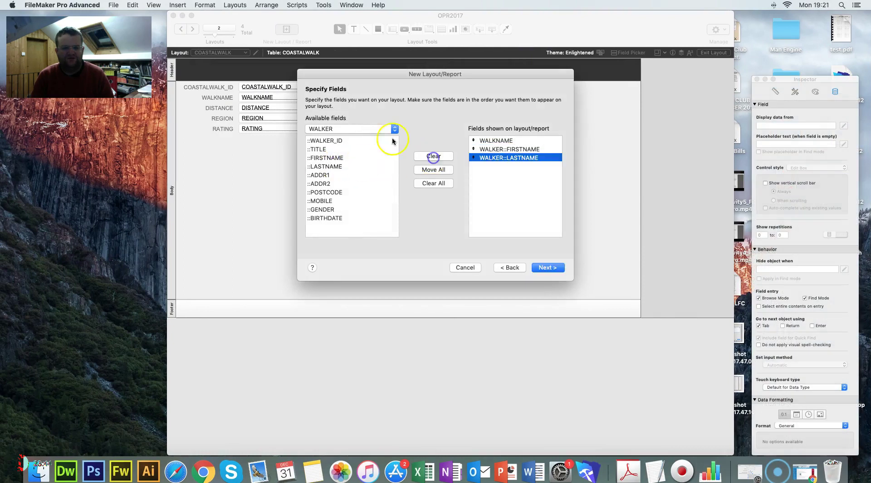
pyautogui.click(352, 129)
pyautogui.click(344, 119)
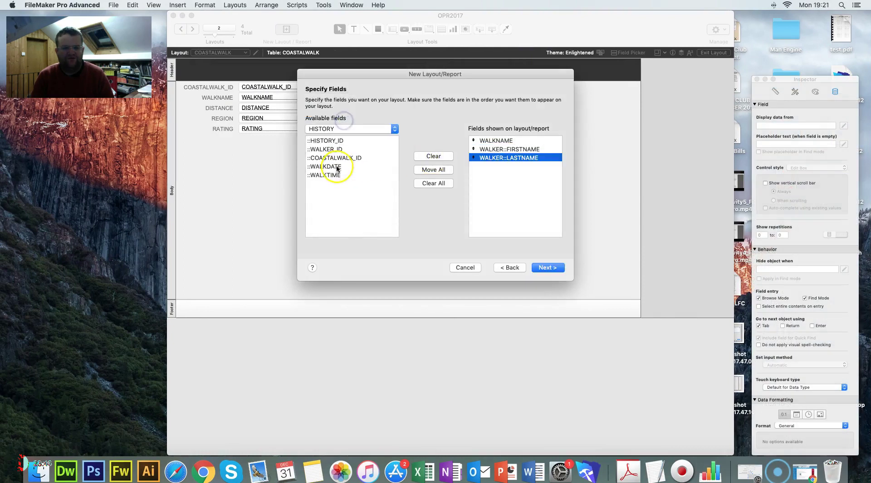
pyautogui.click(333, 167)
pyautogui.click(433, 156)
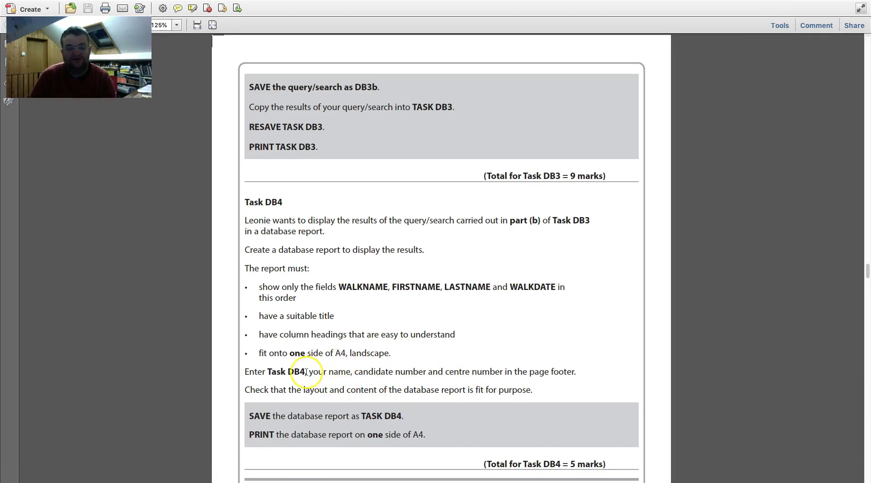
# Skip grouping and sorting to reach the header and footer options.
pyautogui.press('super+Tab')
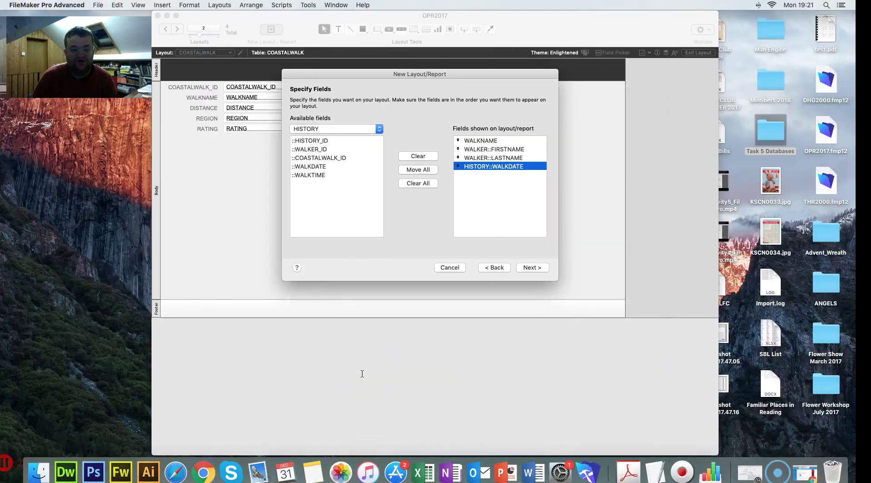
pyautogui.click(545, 268)
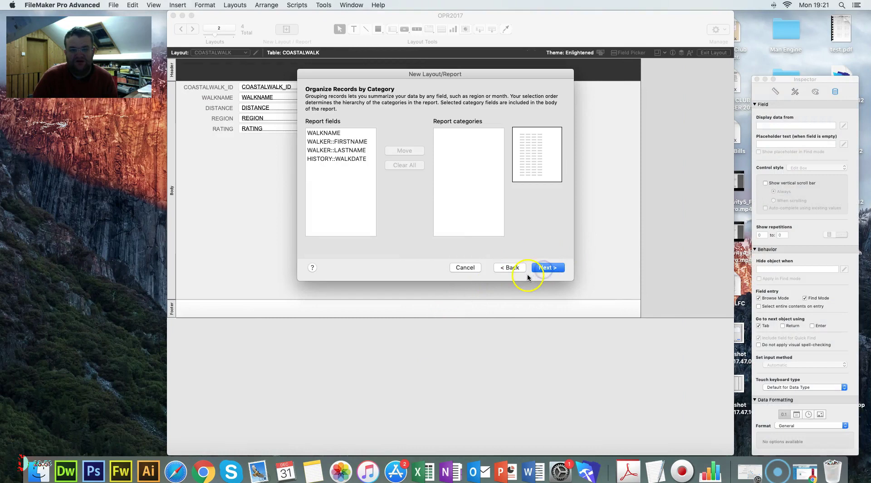
pyautogui.click(539, 268)
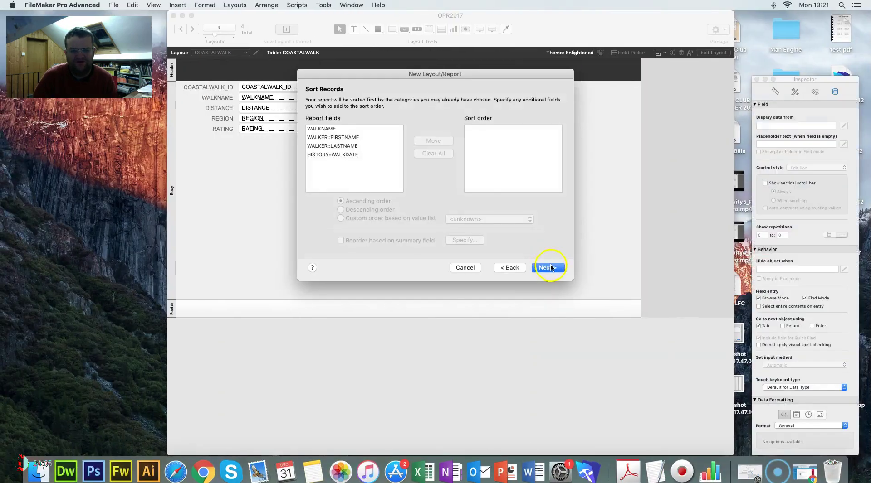
pyautogui.click(551, 268)
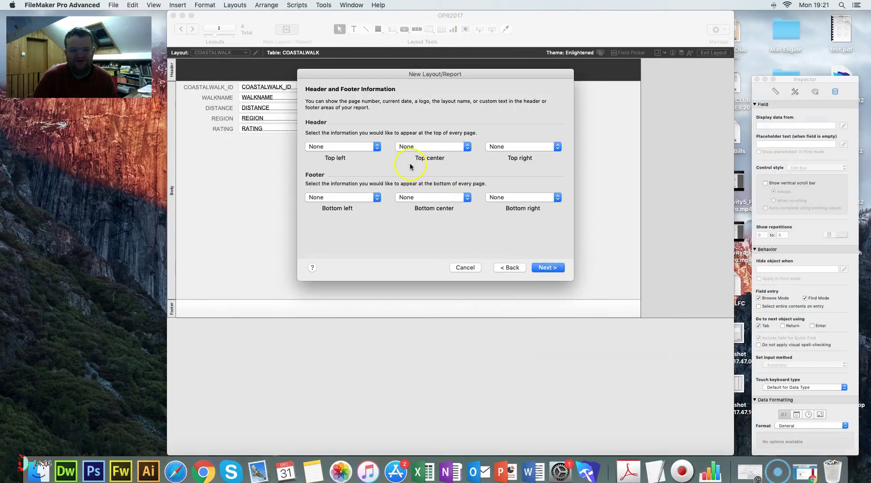
# Set the top-centre header to large custom text with the Anglesey or Dukhan walks title.
pyautogui.click(421, 146)
pyautogui.click(429, 179)
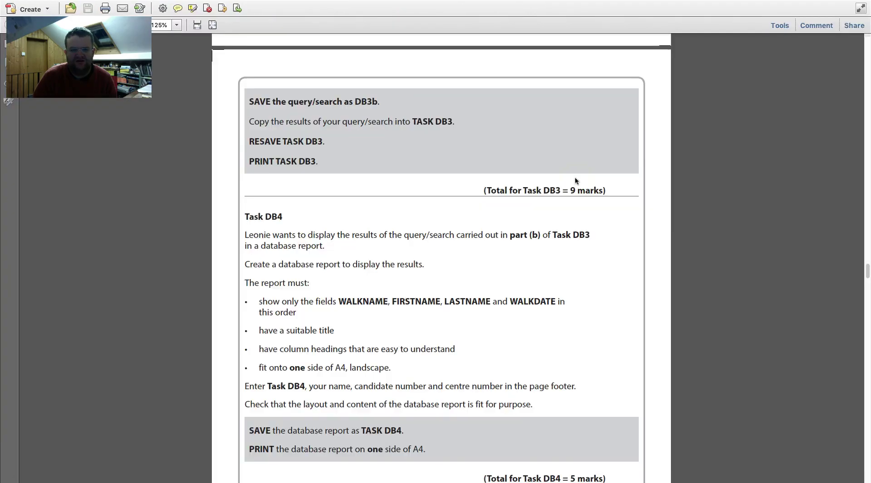
pyautogui.scroll(10, 575, 181)
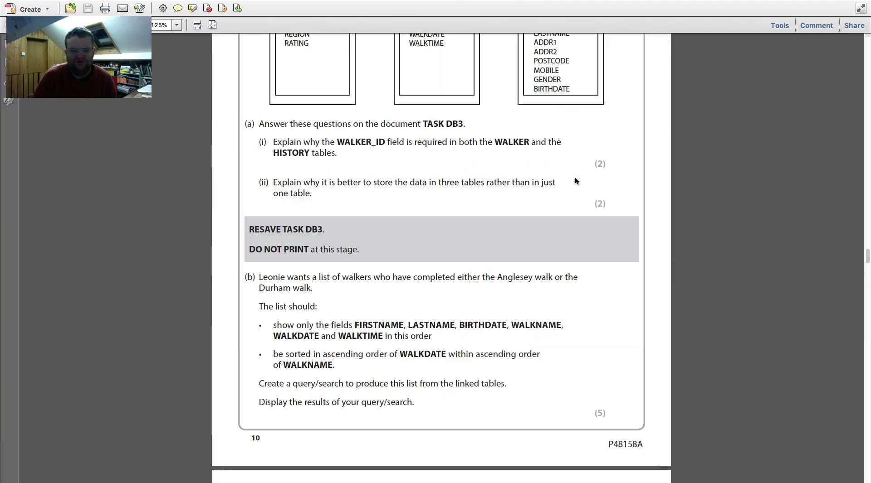
pyautogui.hotkey('ctrl', 'Left')
pyautogui.click(437, 149)
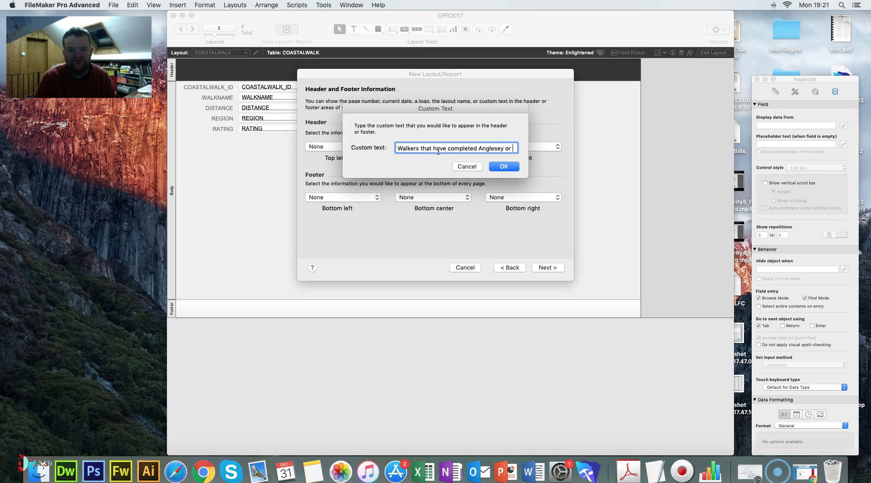
pyautogui.write('ukhan Walks')
pyautogui.click(502, 167)
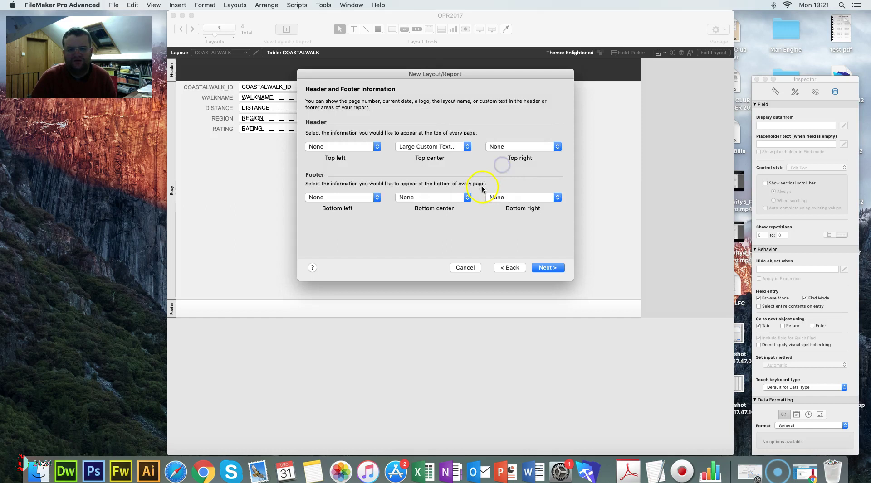
# Add small footer text 'Task DB4' bottom left and the candidate's name bottom right, then finish.
pyautogui.click(369, 198)
pyautogui.click(362, 239)
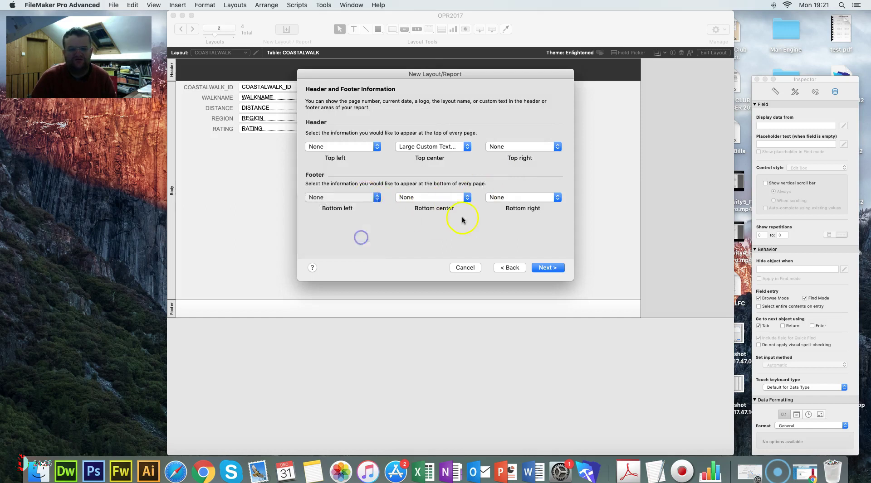
pyautogui.write('Task DB4')
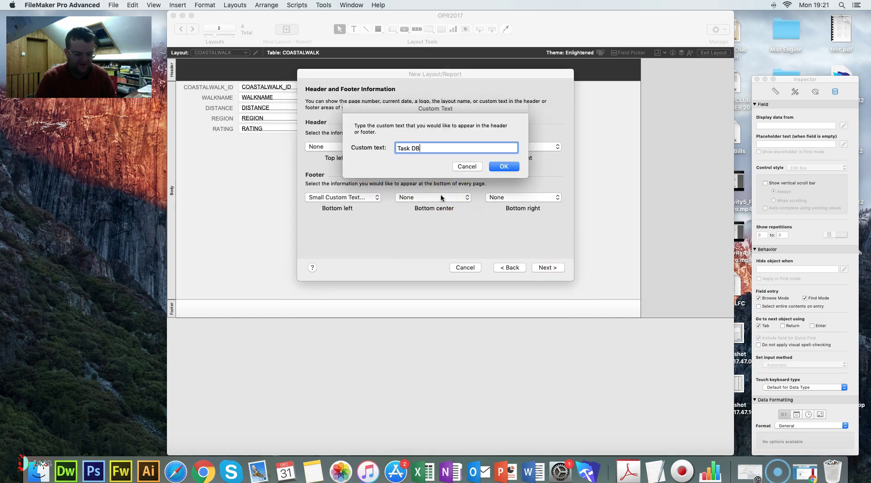
pyautogui.click(503, 171)
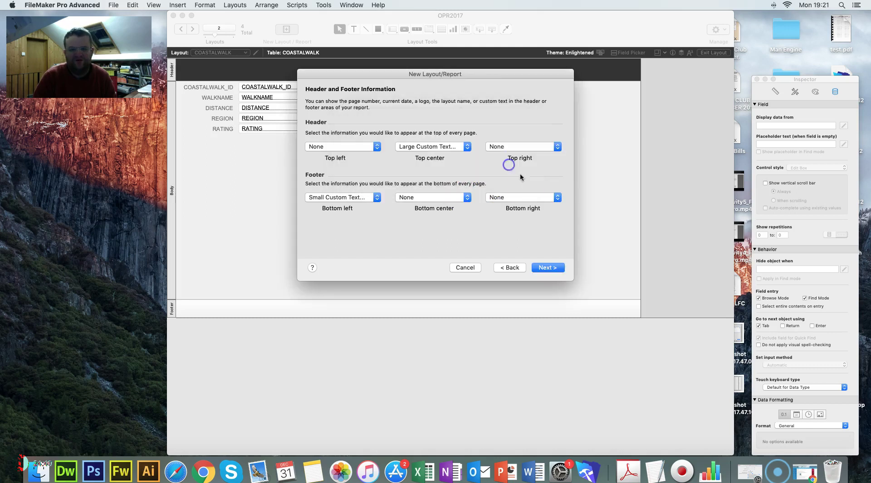
pyautogui.click(527, 198)
pyautogui.click(526, 238)
pyautogui.write('Anthony Clifford Orme')
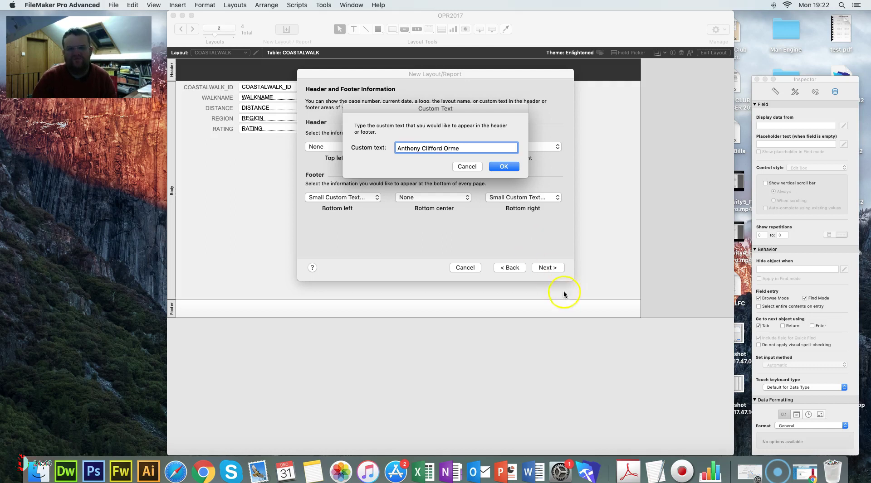
pyautogui.click(503, 166)
pyautogui.click(548, 269)
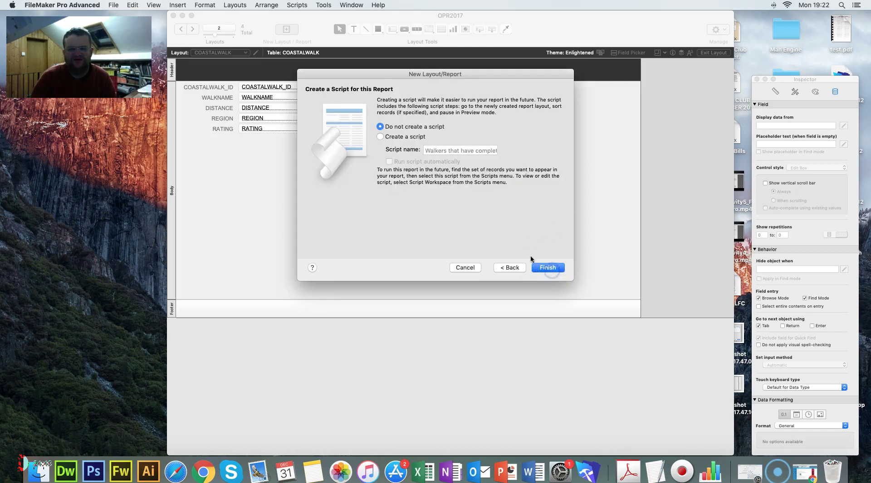
pyautogui.click(549, 269)
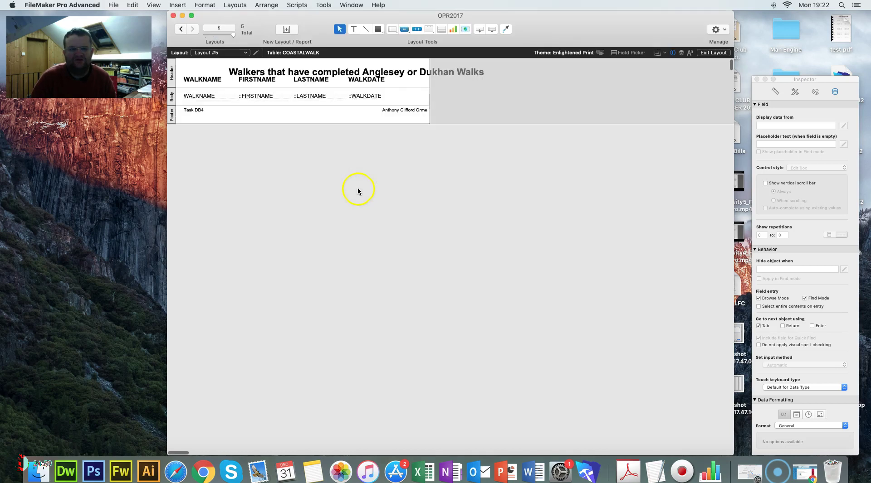
# Switch the report's page setup to landscape orientation.
pyautogui.hscroll(3, 321, 74)
pyautogui.hscroll(-4, 349, 75)
pyautogui.hscroll(3, 356, 75)
pyautogui.click(113, 5)
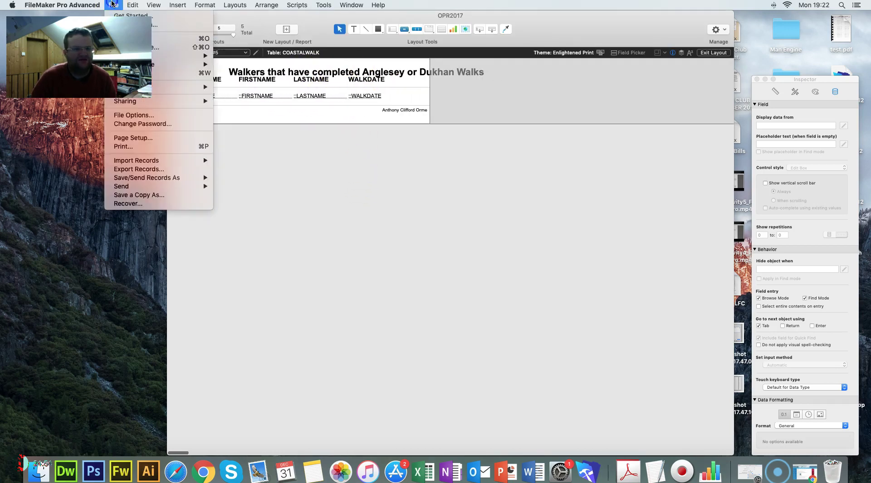
pyautogui.click(152, 139)
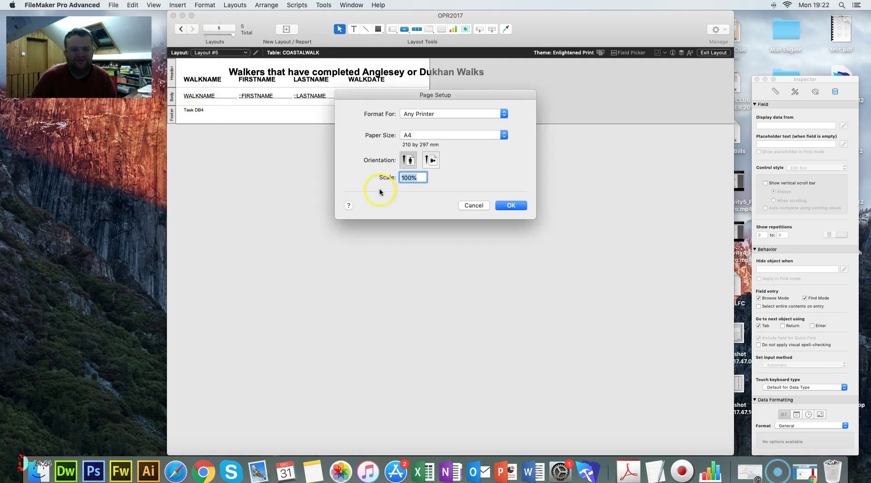
pyautogui.click(432, 160)
pyautogui.click(508, 212)
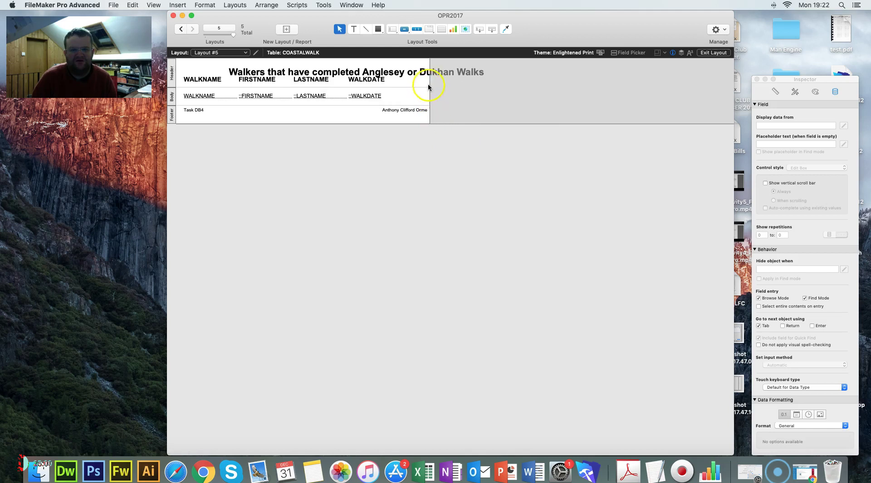
# Widen the layout, adjust the footer boundary below the four fields, then exit and save the layout.
pyautogui.moveTo(429, 81); pyautogui.dragTo(497, 81)
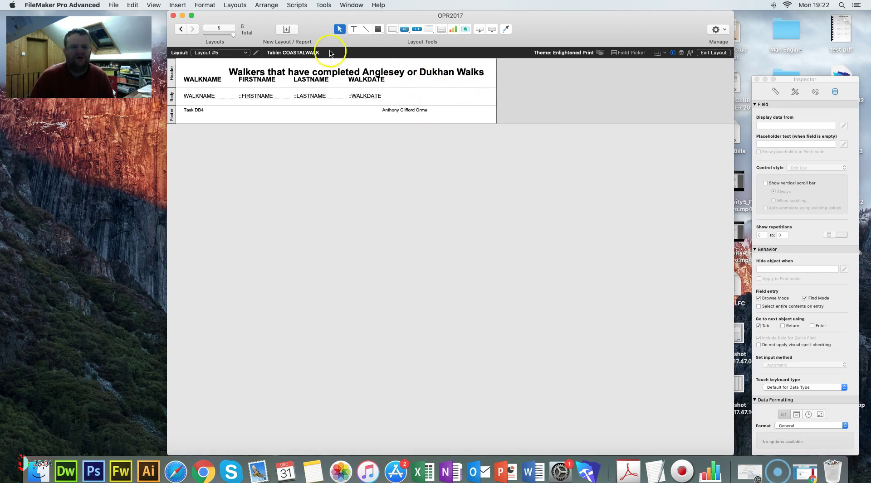
pyautogui.moveTo(202, 105); pyautogui.dragTo(203, 99)
pyautogui.click(318, 95)
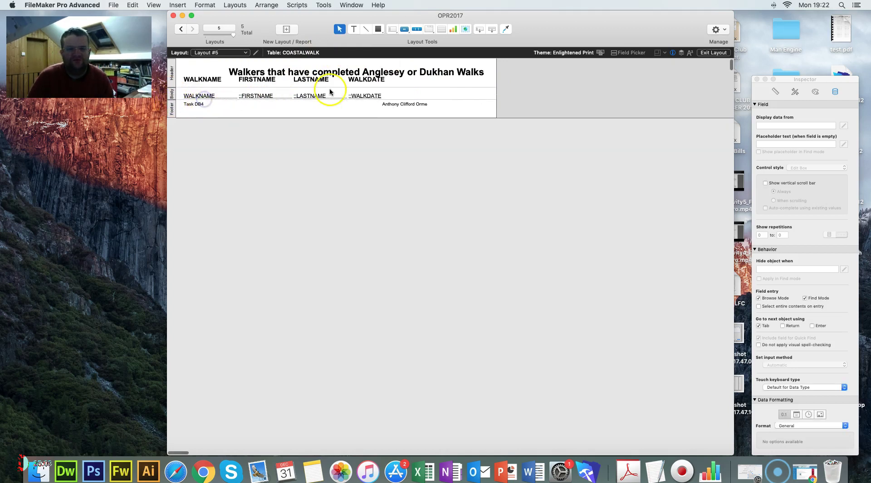
pyautogui.moveTo(393, 91); pyautogui.dragTo(340, 93)
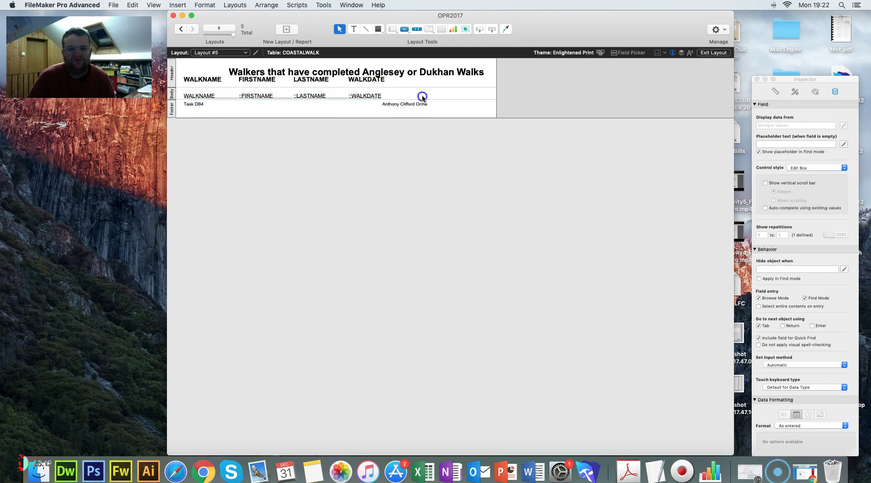
pyautogui.moveTo(430, 103); pyautogui.dragTo(434, 103)
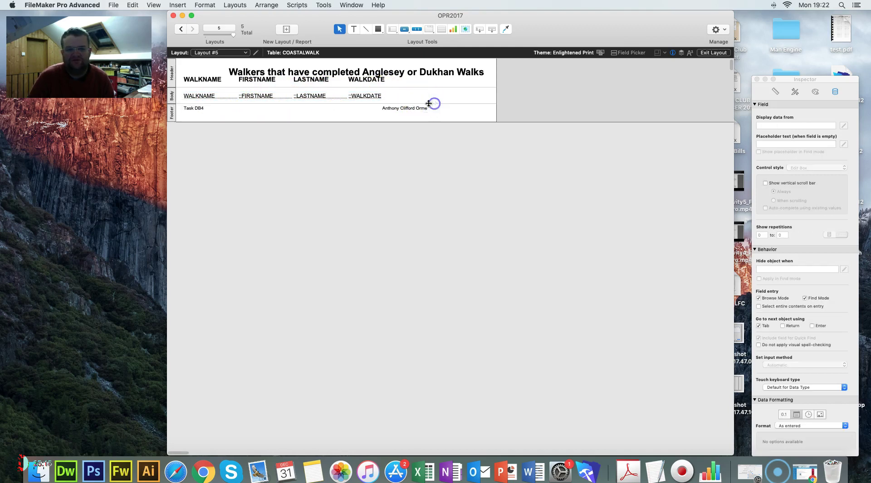
pyautogui.click(715, 52)
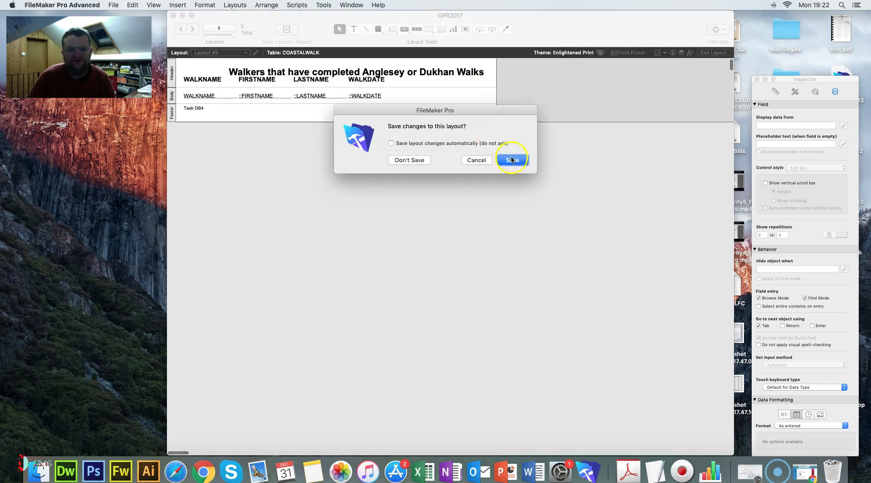
pyautogui.click(511, 159)
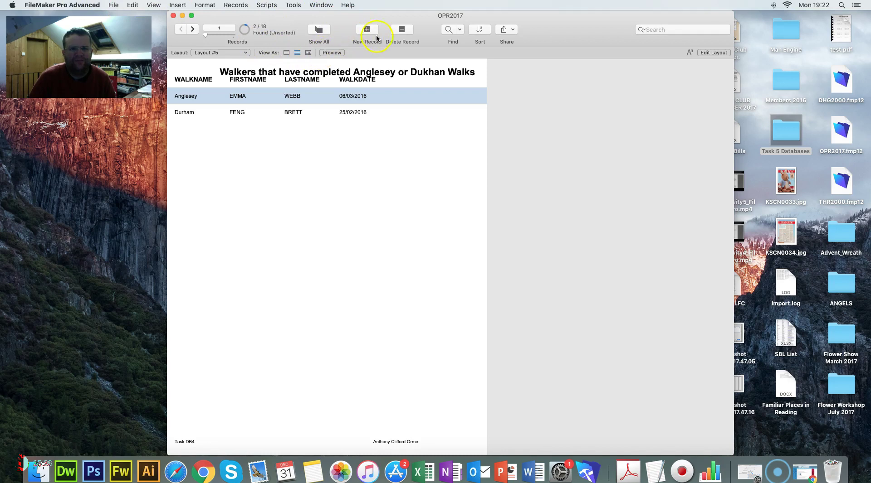
# Preview the report and compare it against the Task DB4 requirements on the exam paper.
pyautogui.click(331, 52)
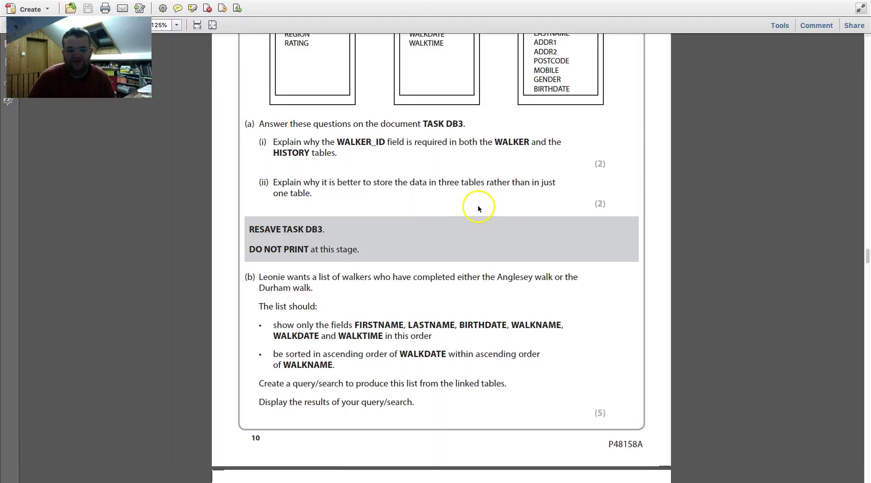
pyautogui.scroll(-3, 478, 205)
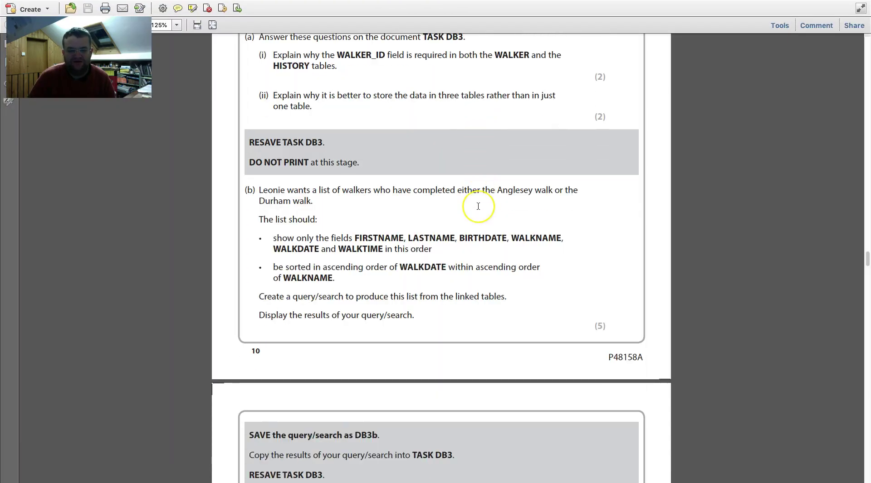
pyautogui.scroll(-11, 478, 206)
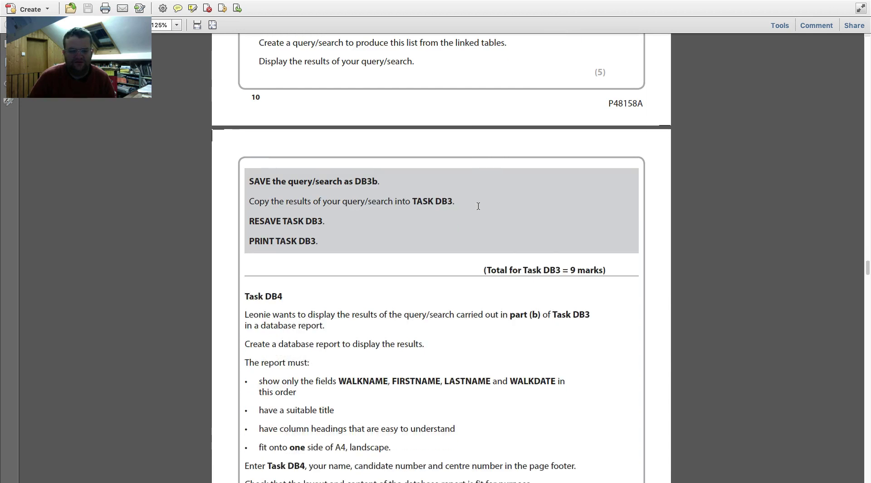
pyautogui.scroll(-1, 478, 207)
pyautogui.scroll(-4, 478, 206)
pyautogui.scroll(3, 478, 206)
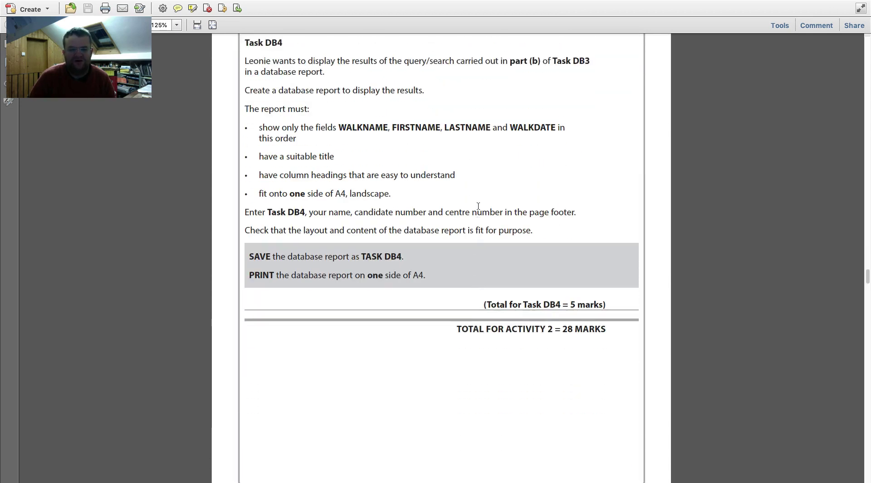
pyautogui.scroll(3, 478, 207)
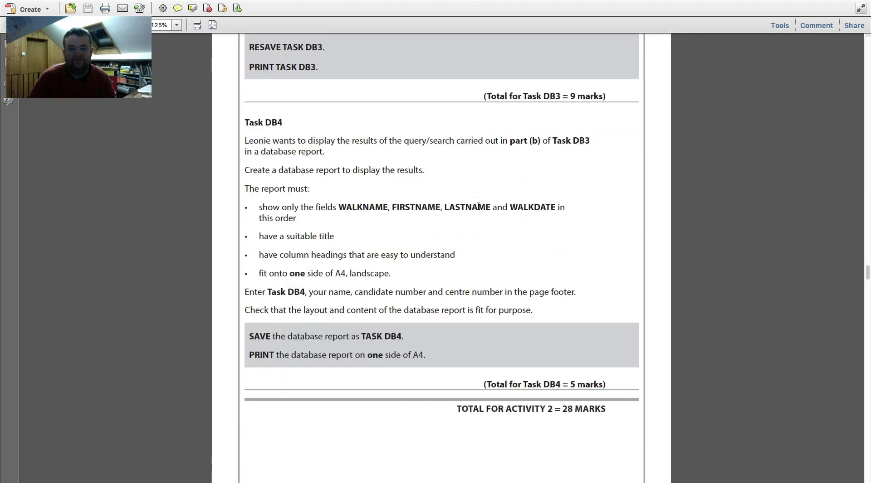
pyautogui.scroll(-7, 478, 206)
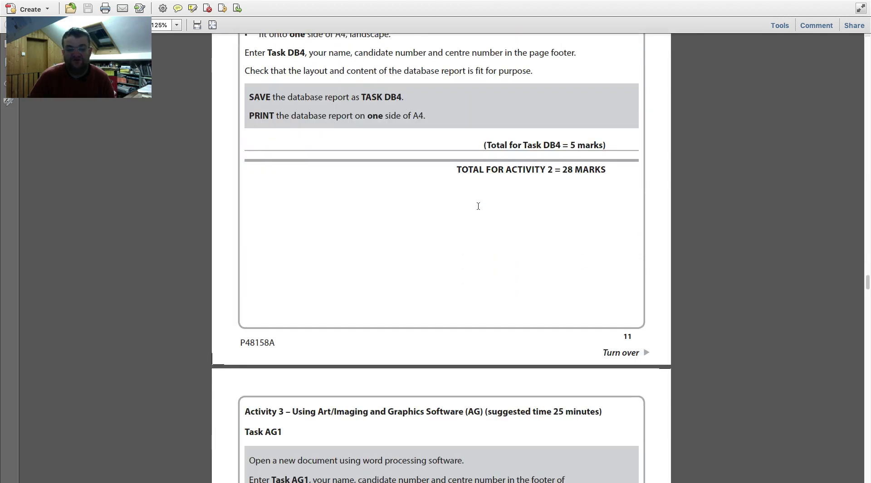
pyautogui.press('super+Tab')
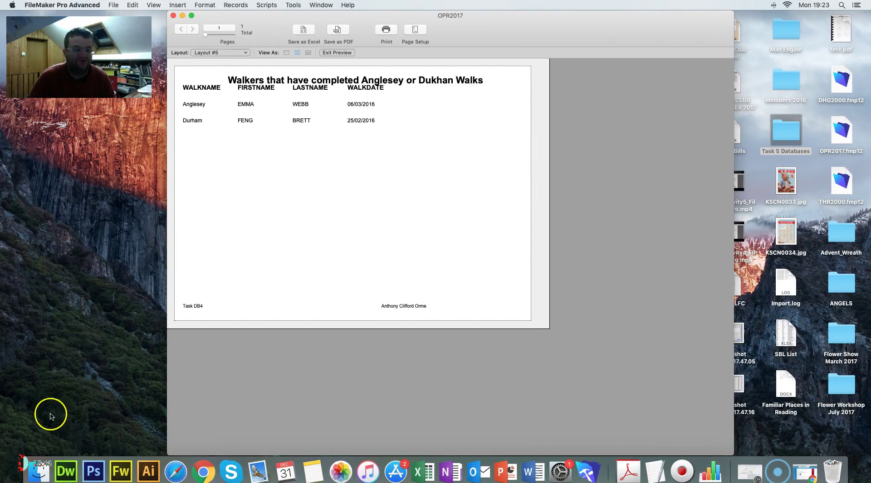